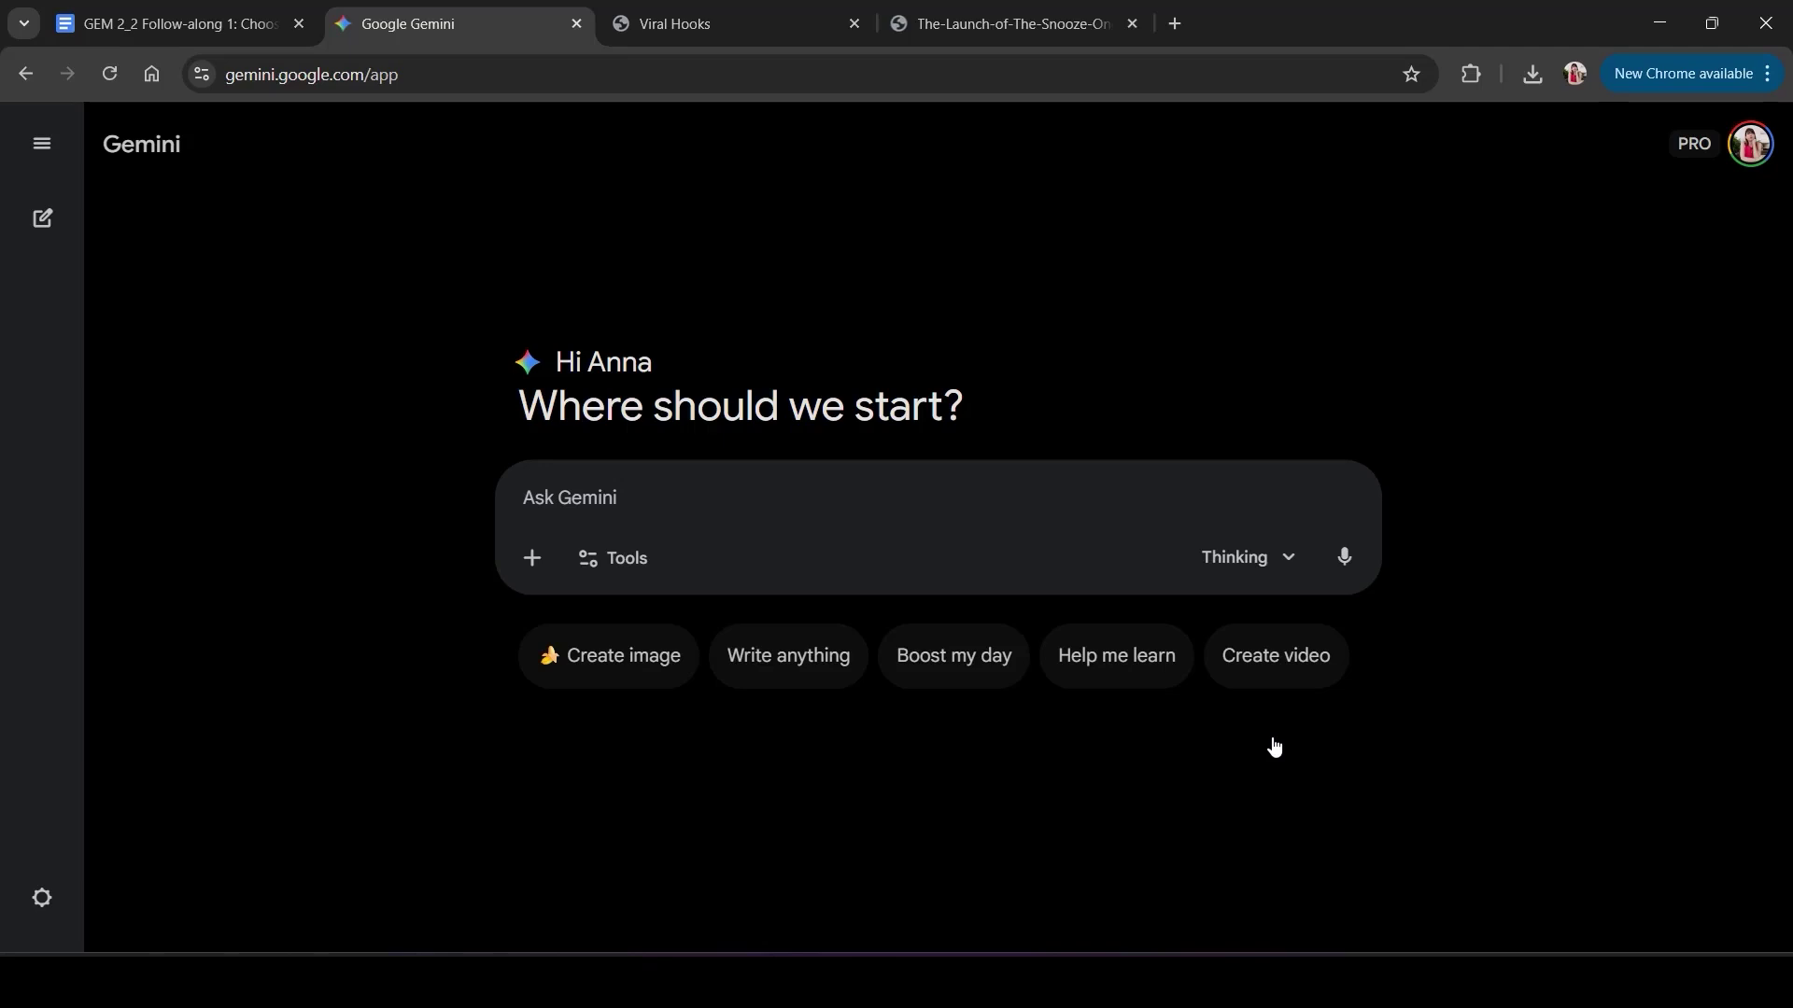
Prompt Gemini as a Senior Social Media Strategist for 10 content themes for The Snooze One's 30-day launch, attaching the Snooze One launch PDF.
{"action": "left_click", "coordinate": [926, 472]}
{"action": "type", "text": "Act as a Senior Social Media Strategist. We are launching \"The Snooze One,\" an AI-powered mattress. Our target audience includes high-performance \"Biohackers,\" tired parents, and luxury seekers. Suggest 10 content themes for our 30-day launch window that move us from \"curiosity\" to \"conversion. Refer to the attached PDF for more details about our company and the mattress."}
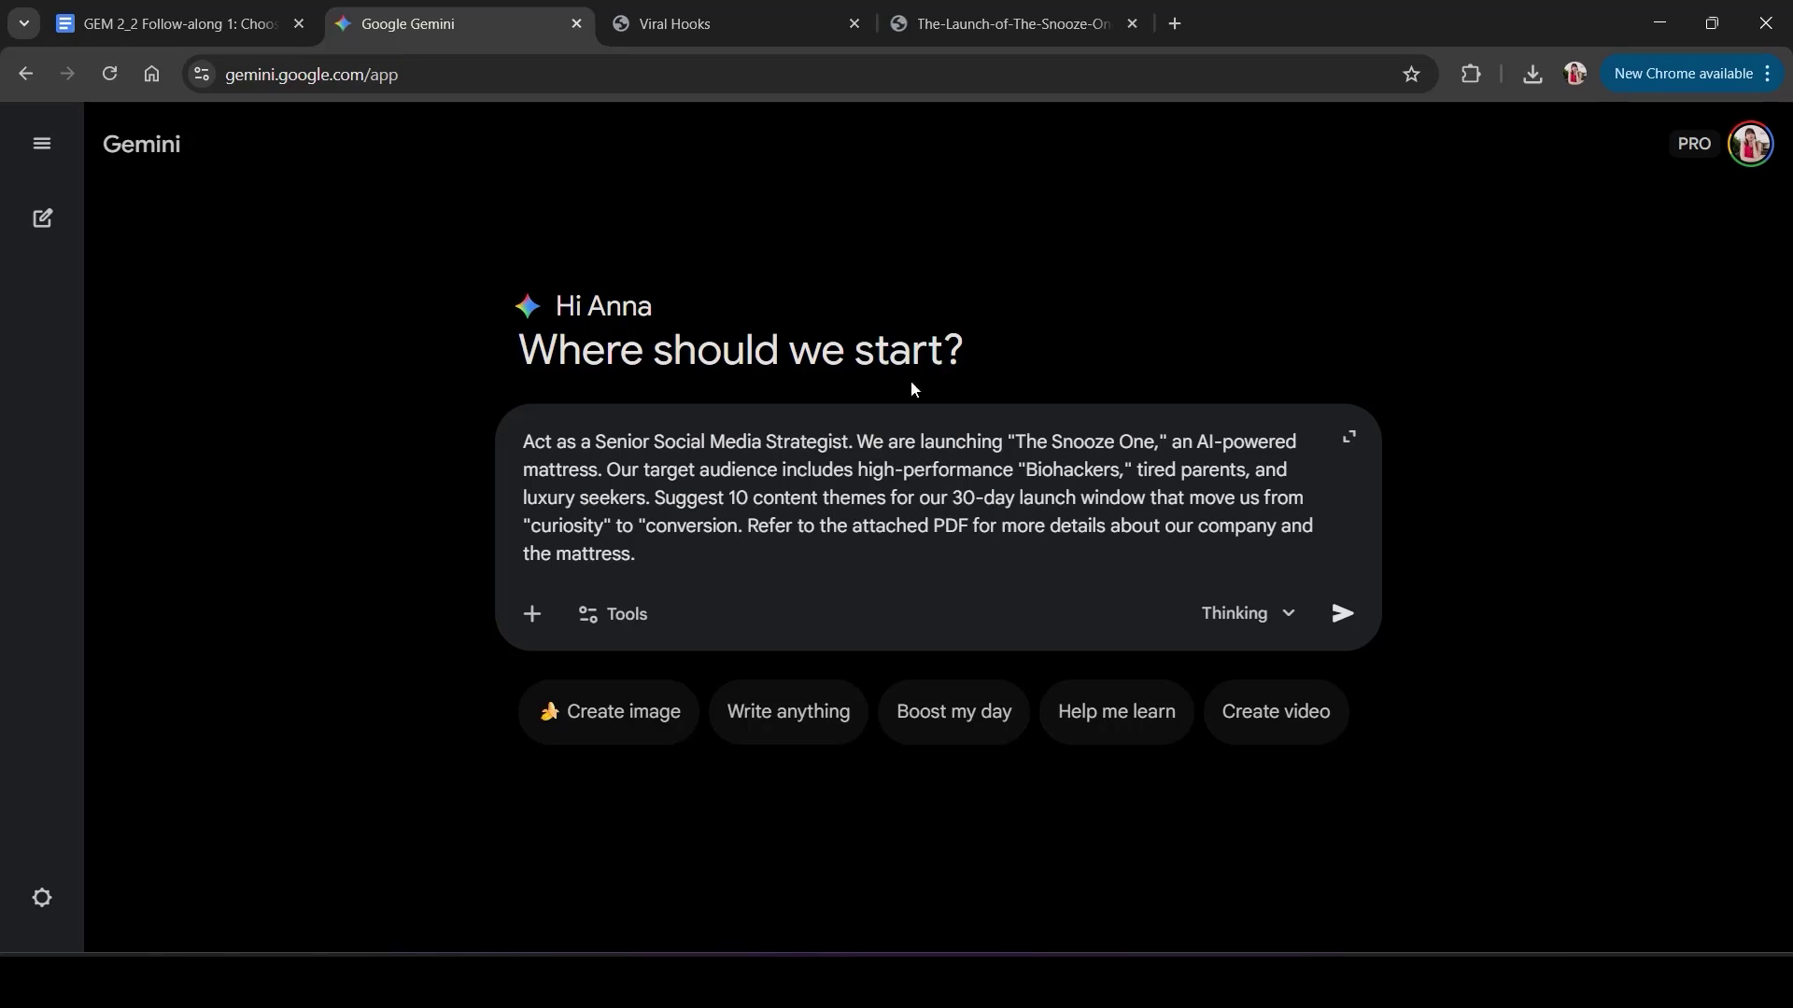
{"action": "left_click_drag", "start_coordinate": [852, 442], "coordinate": [519, 446]}
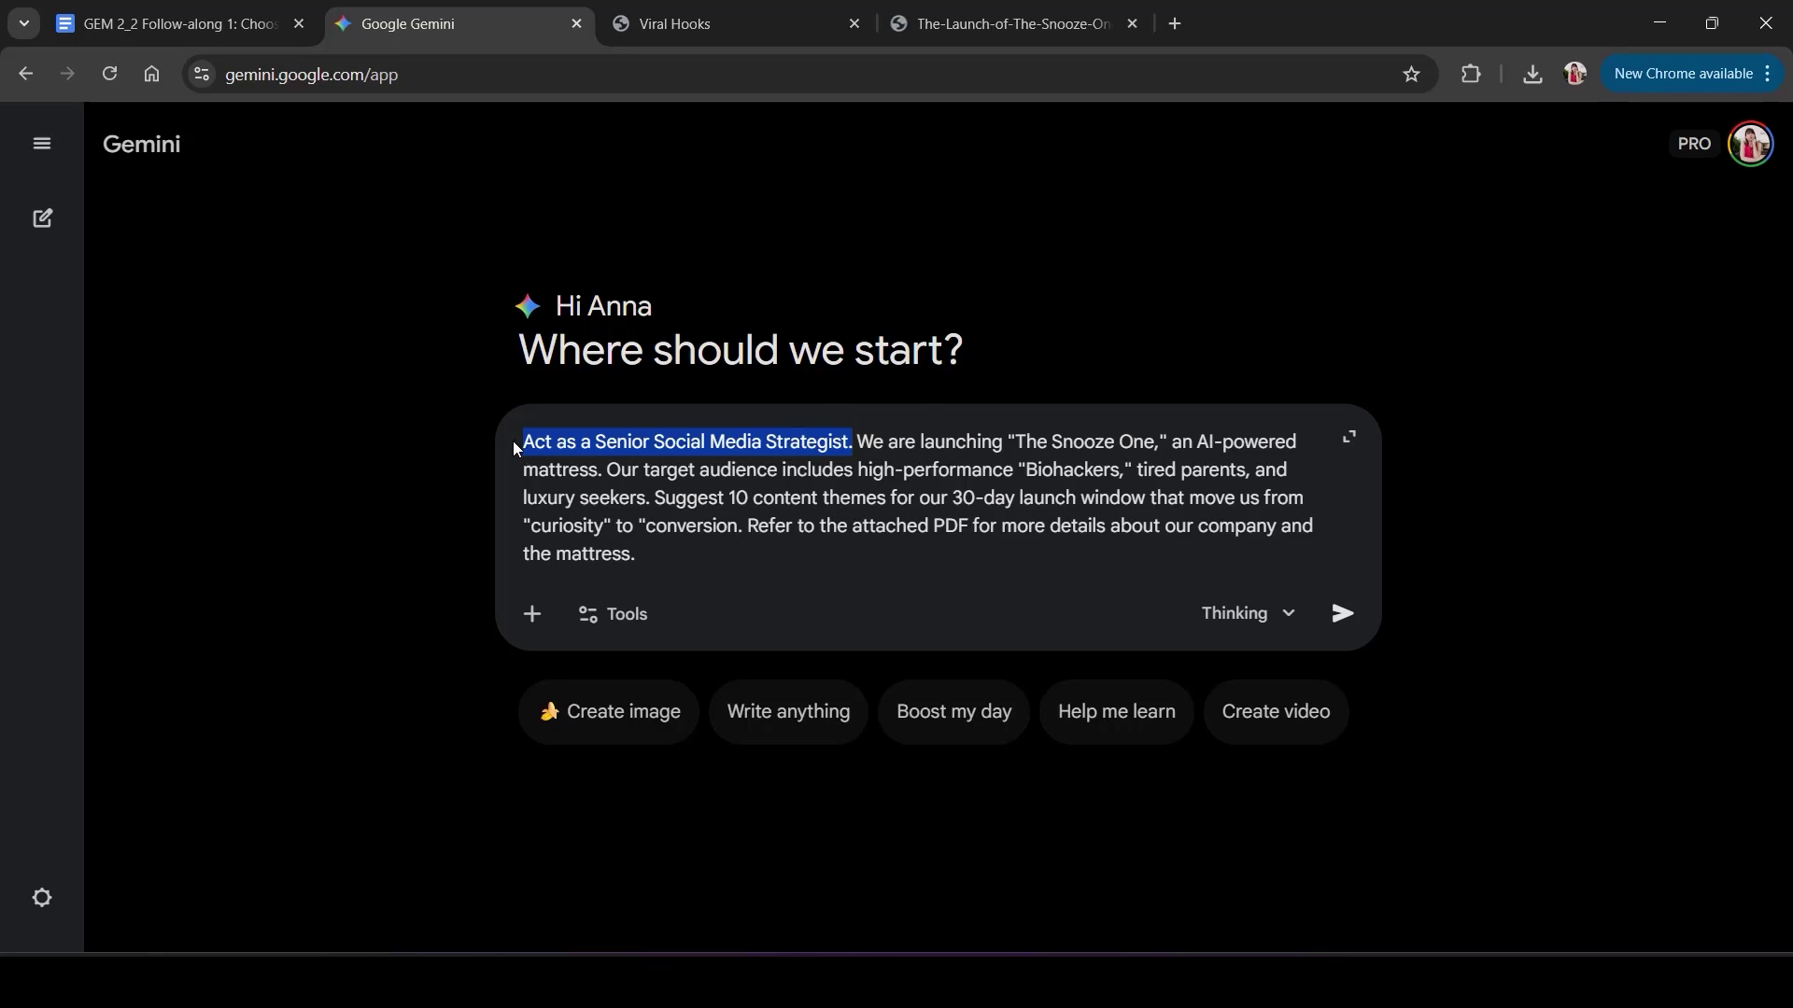
{"action": "left_click", "coordinate": [883, 445]}
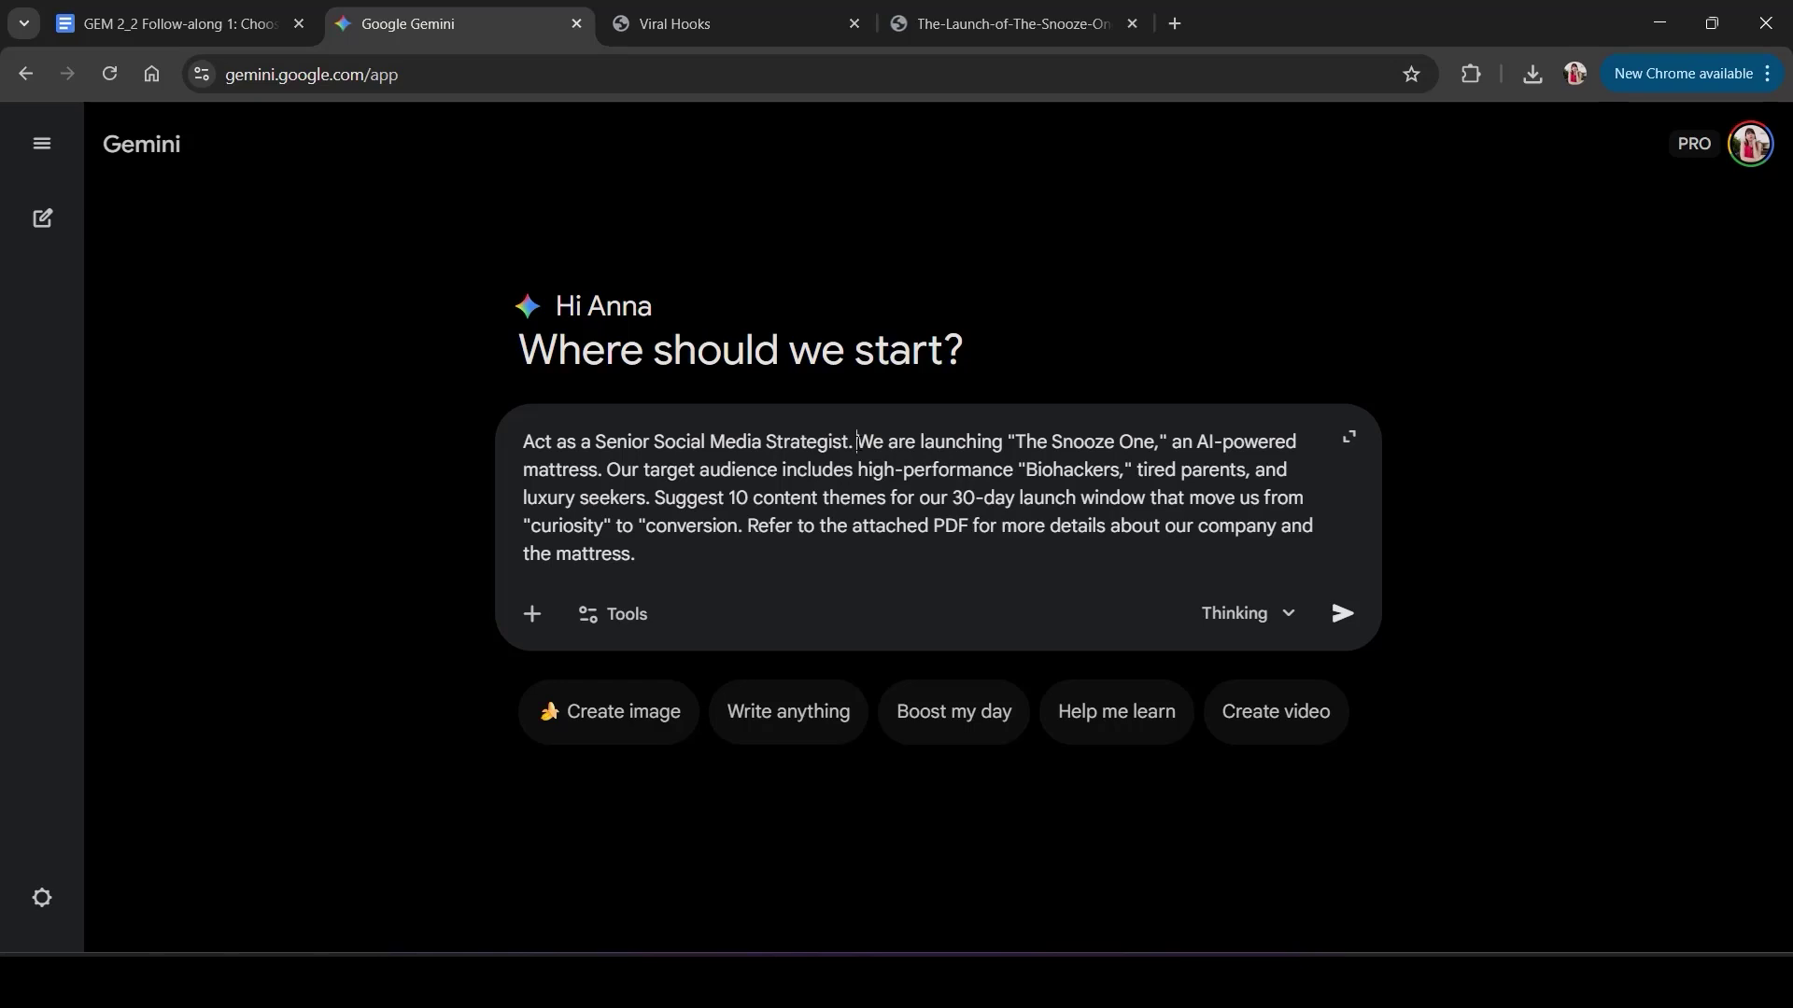
{"action": "left_click_drag", "start_coordinate": [857, 441], "coordinate": [598, 470]}
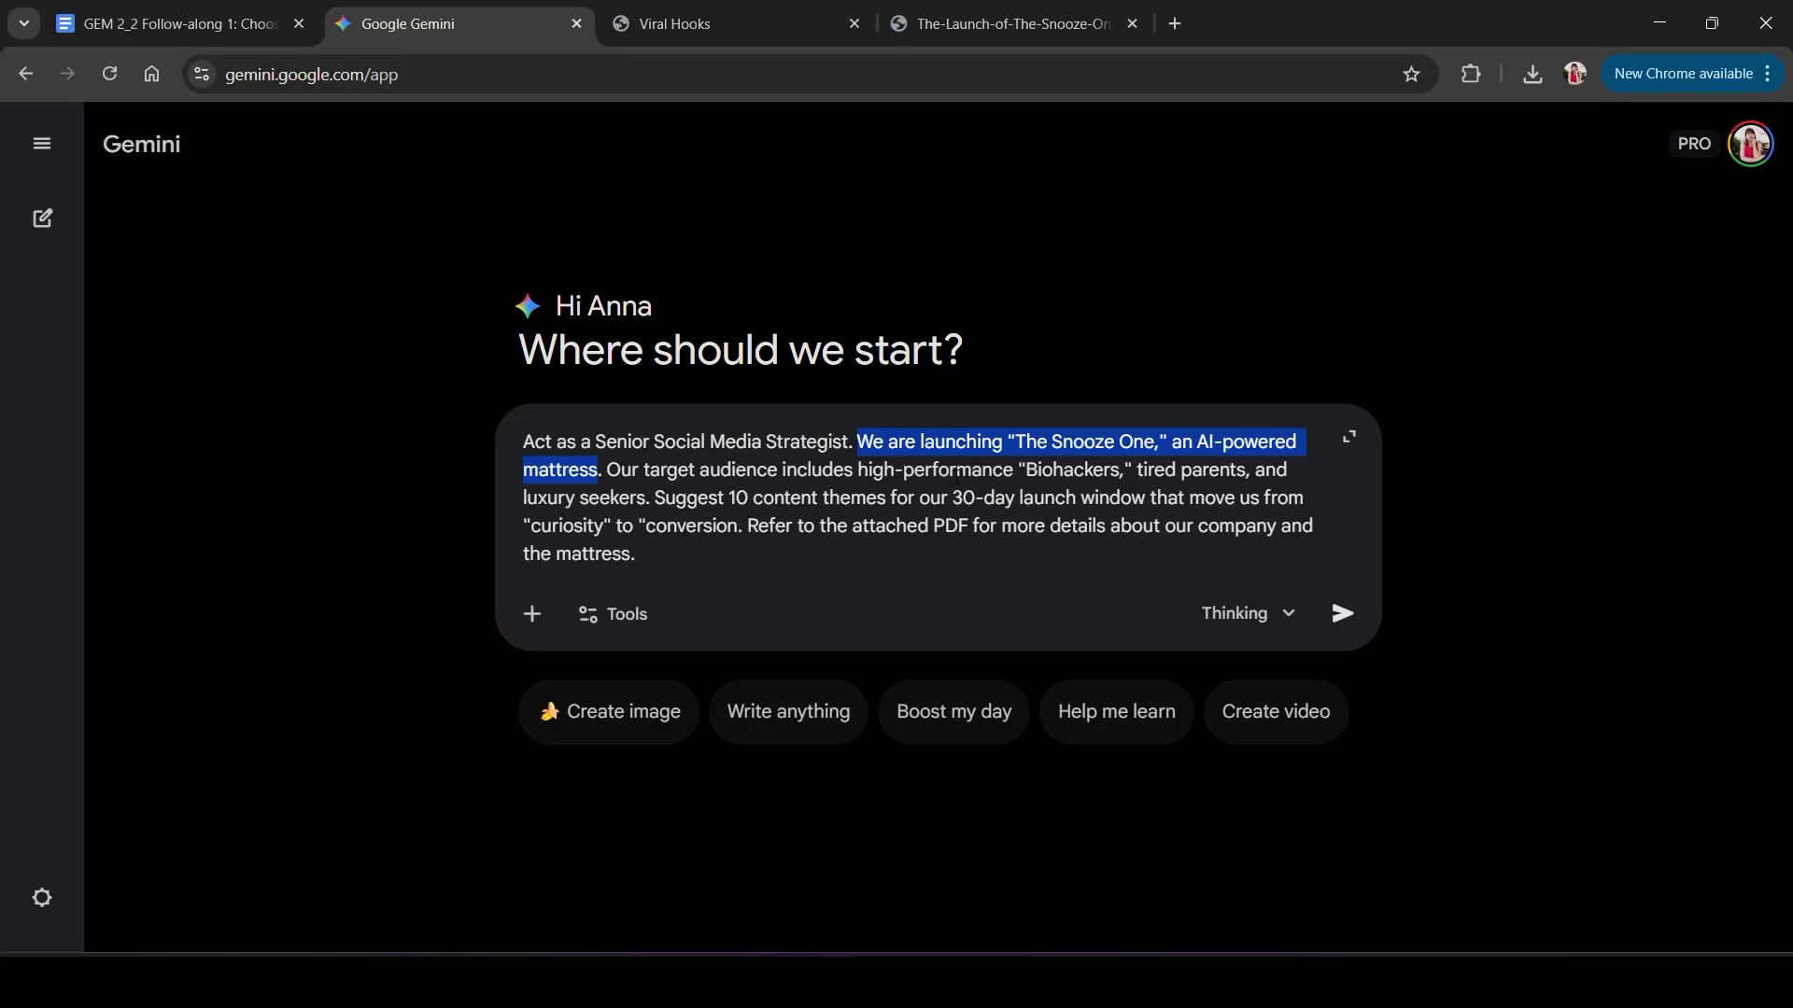
{"action": "left_click", "coordinate": [1015, 475]}
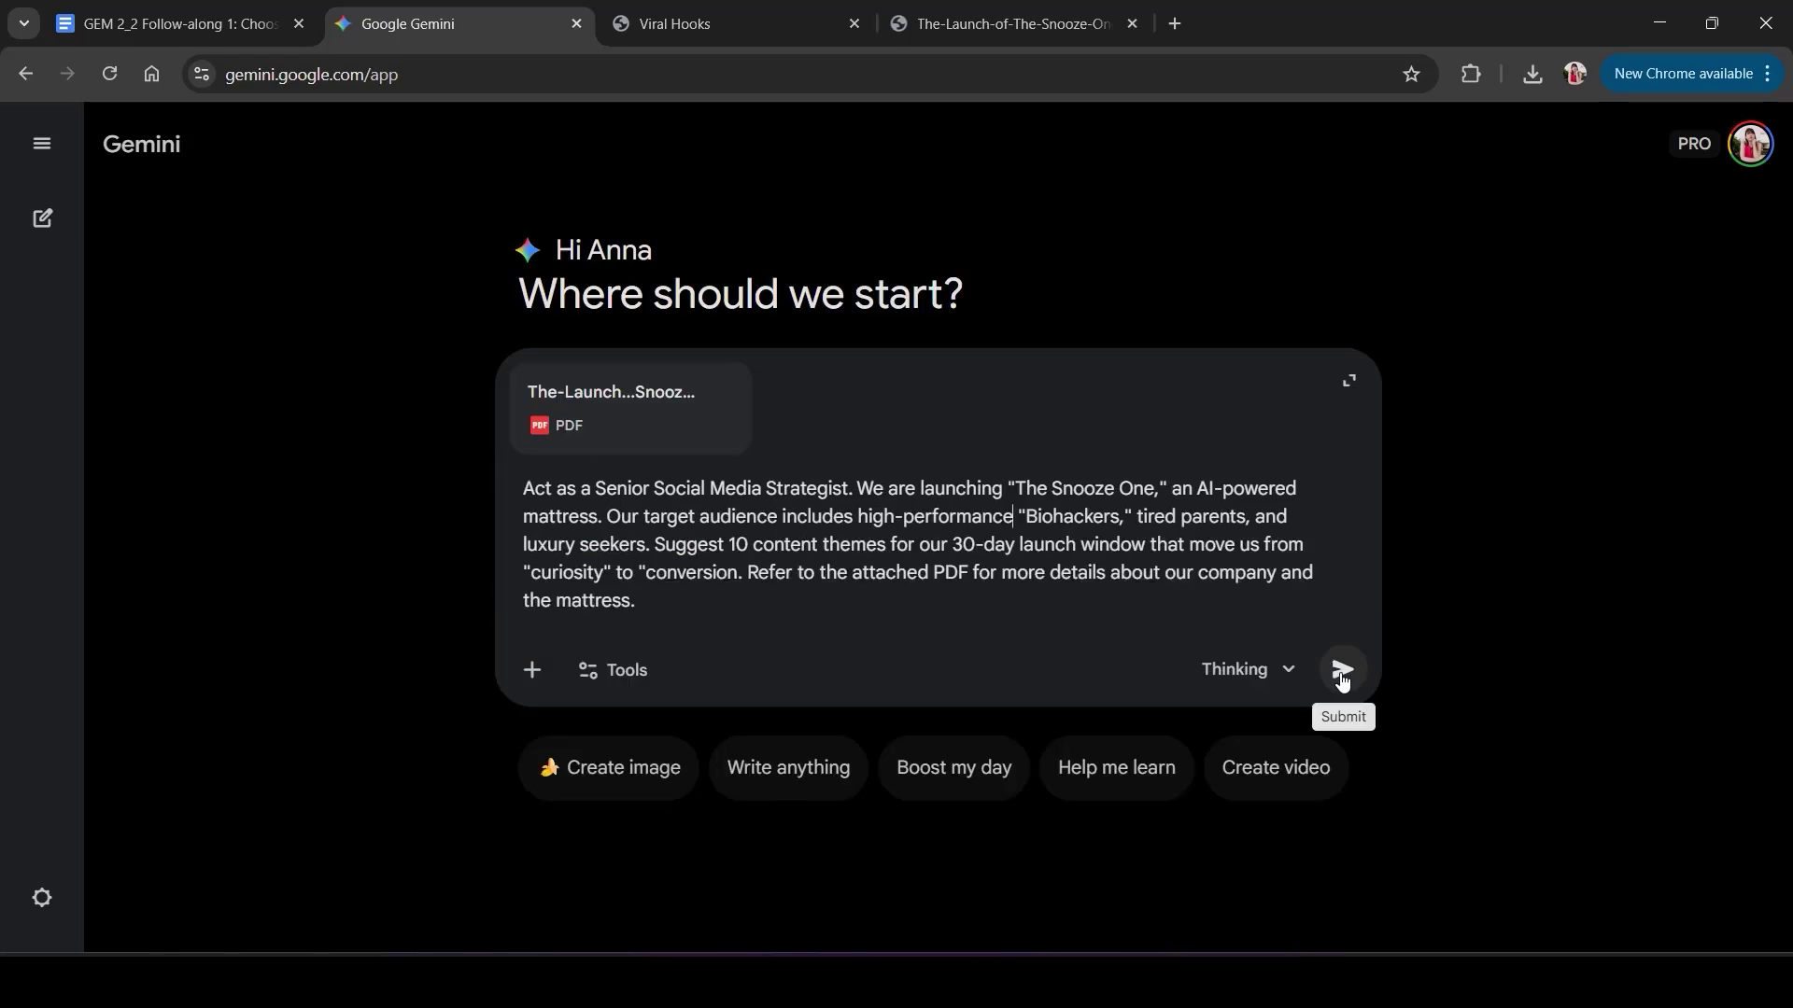
{"action": "left_click", "coordinate": [1342, 671]}
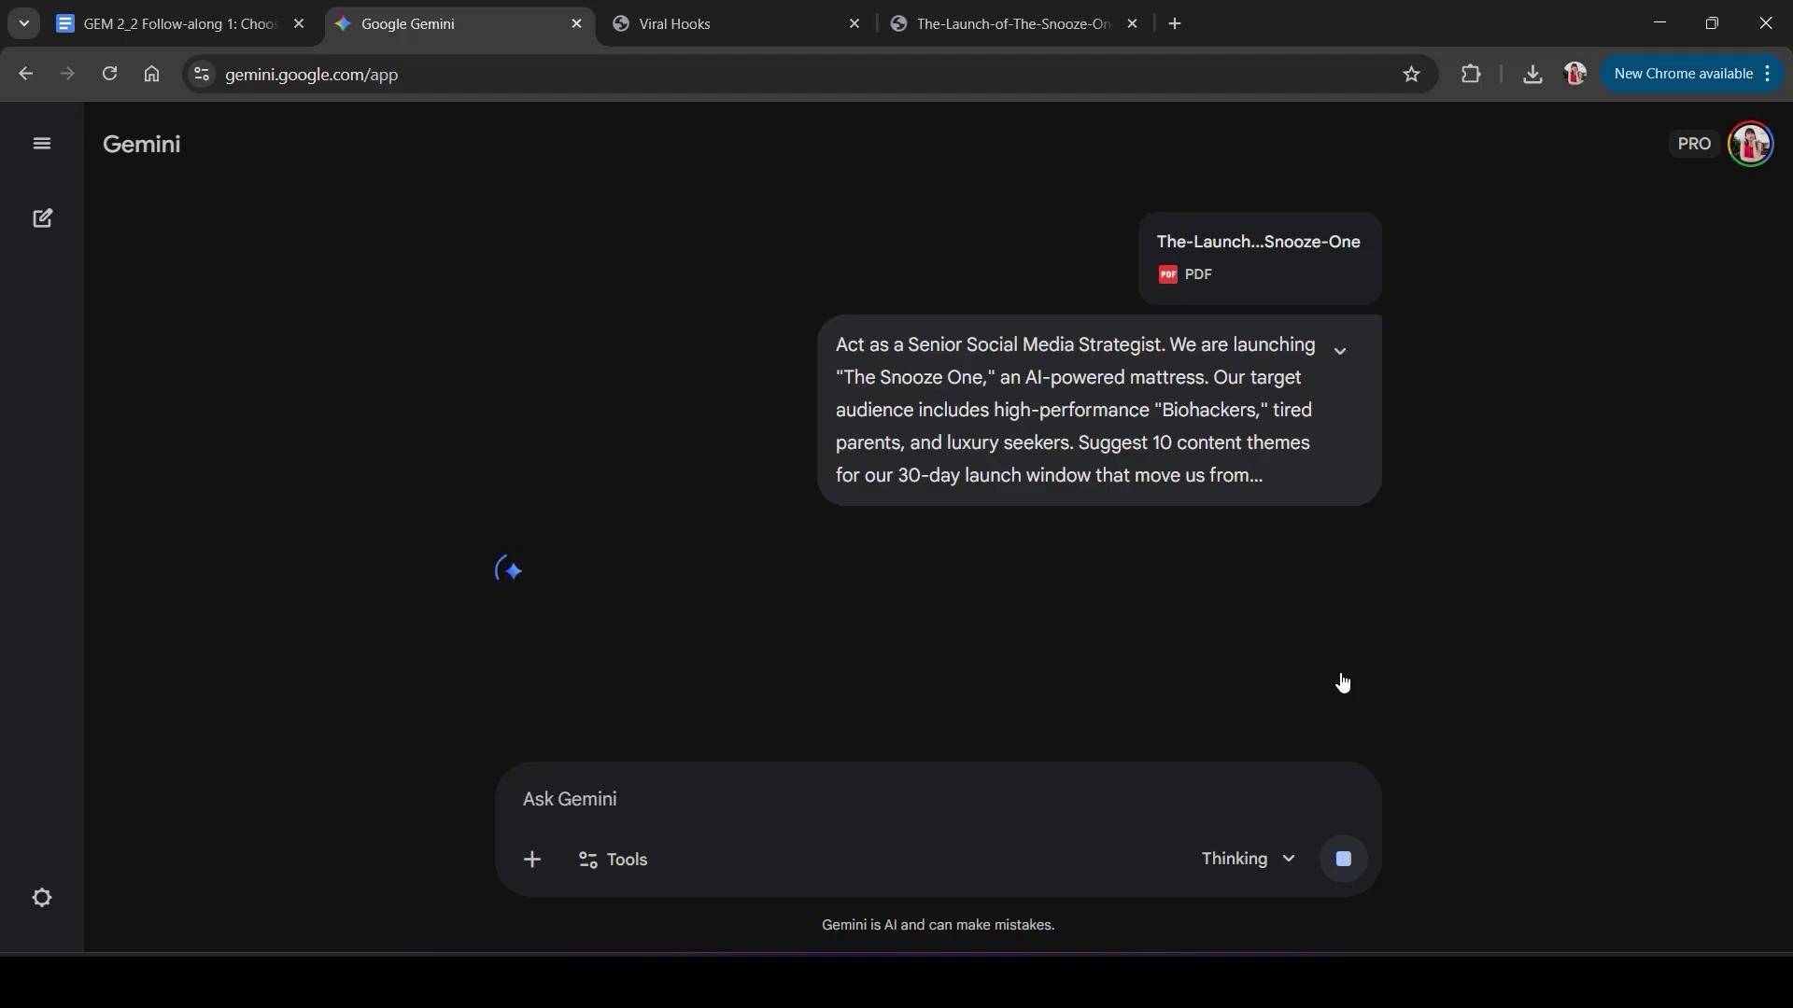
Ask to expand Theme #6, The "Vibe-Check" Storytelling, with ten post ideas for the "Biohacker" audience who wants to listen to their evening stories.
{"action": "scroll", "coordinate": [1279, 597], "scroll_direction": "up", "scroll_amount": 6}
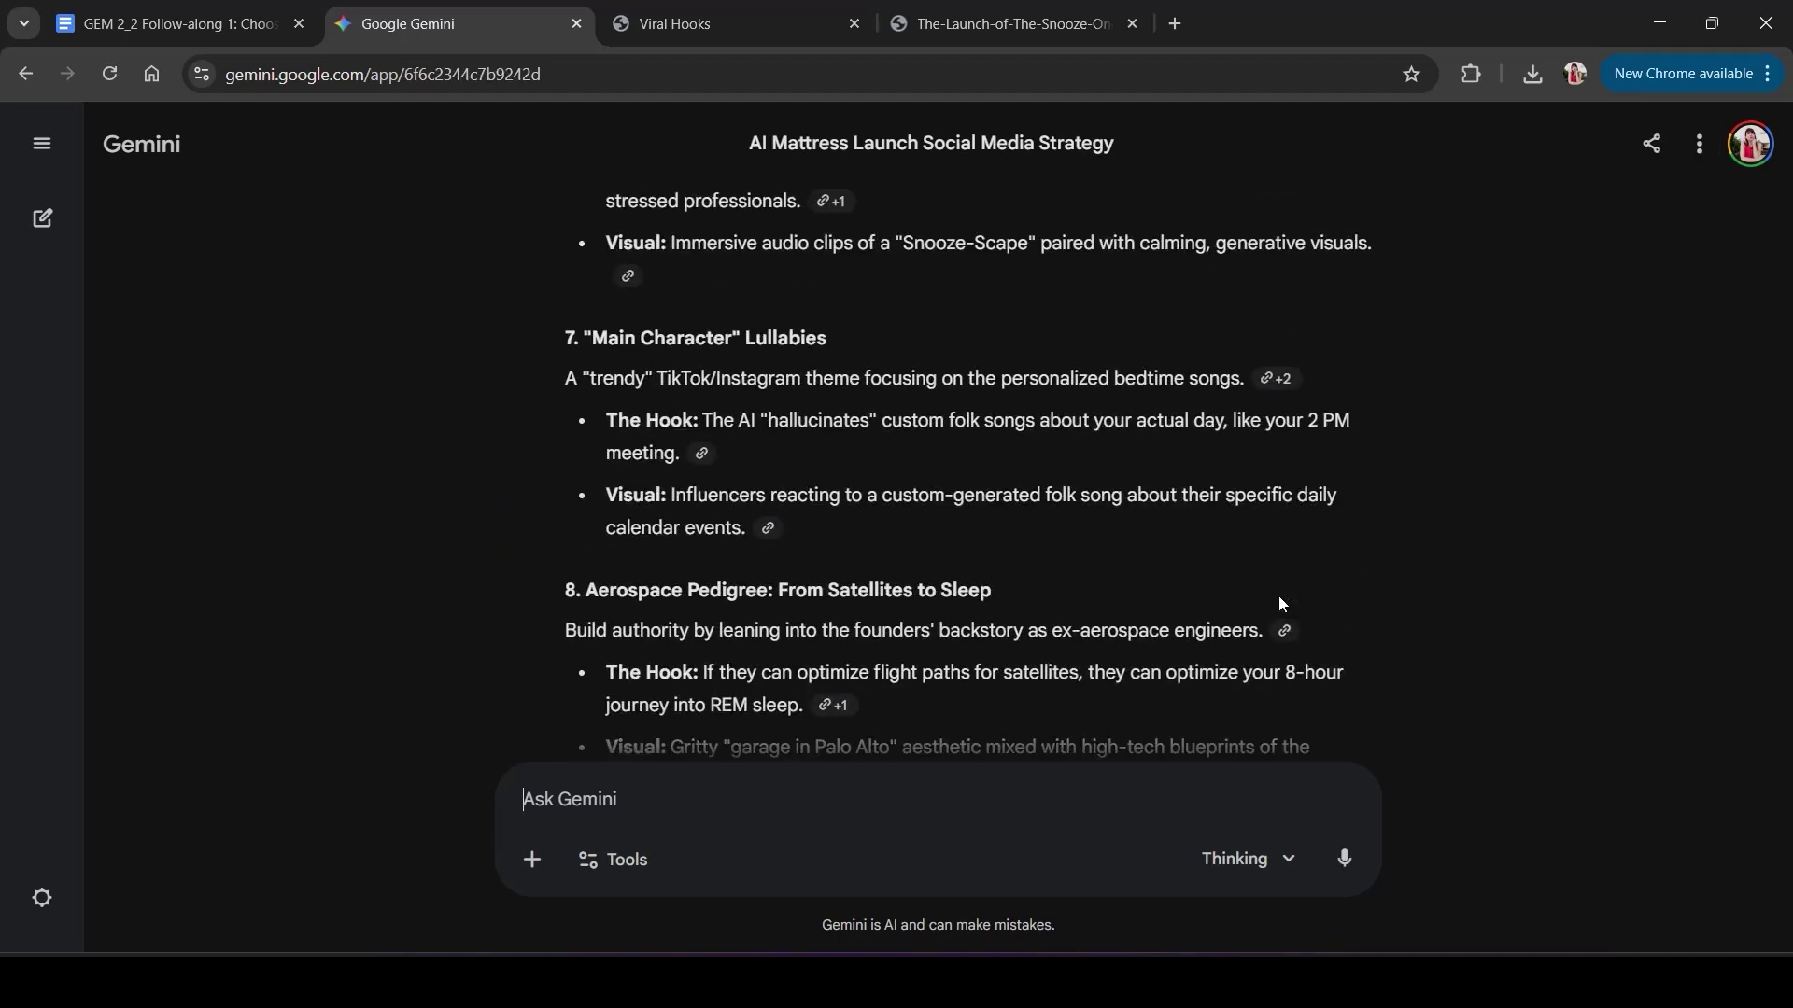
{"action": "mouse_move", "coordinate": [1284, 604]}
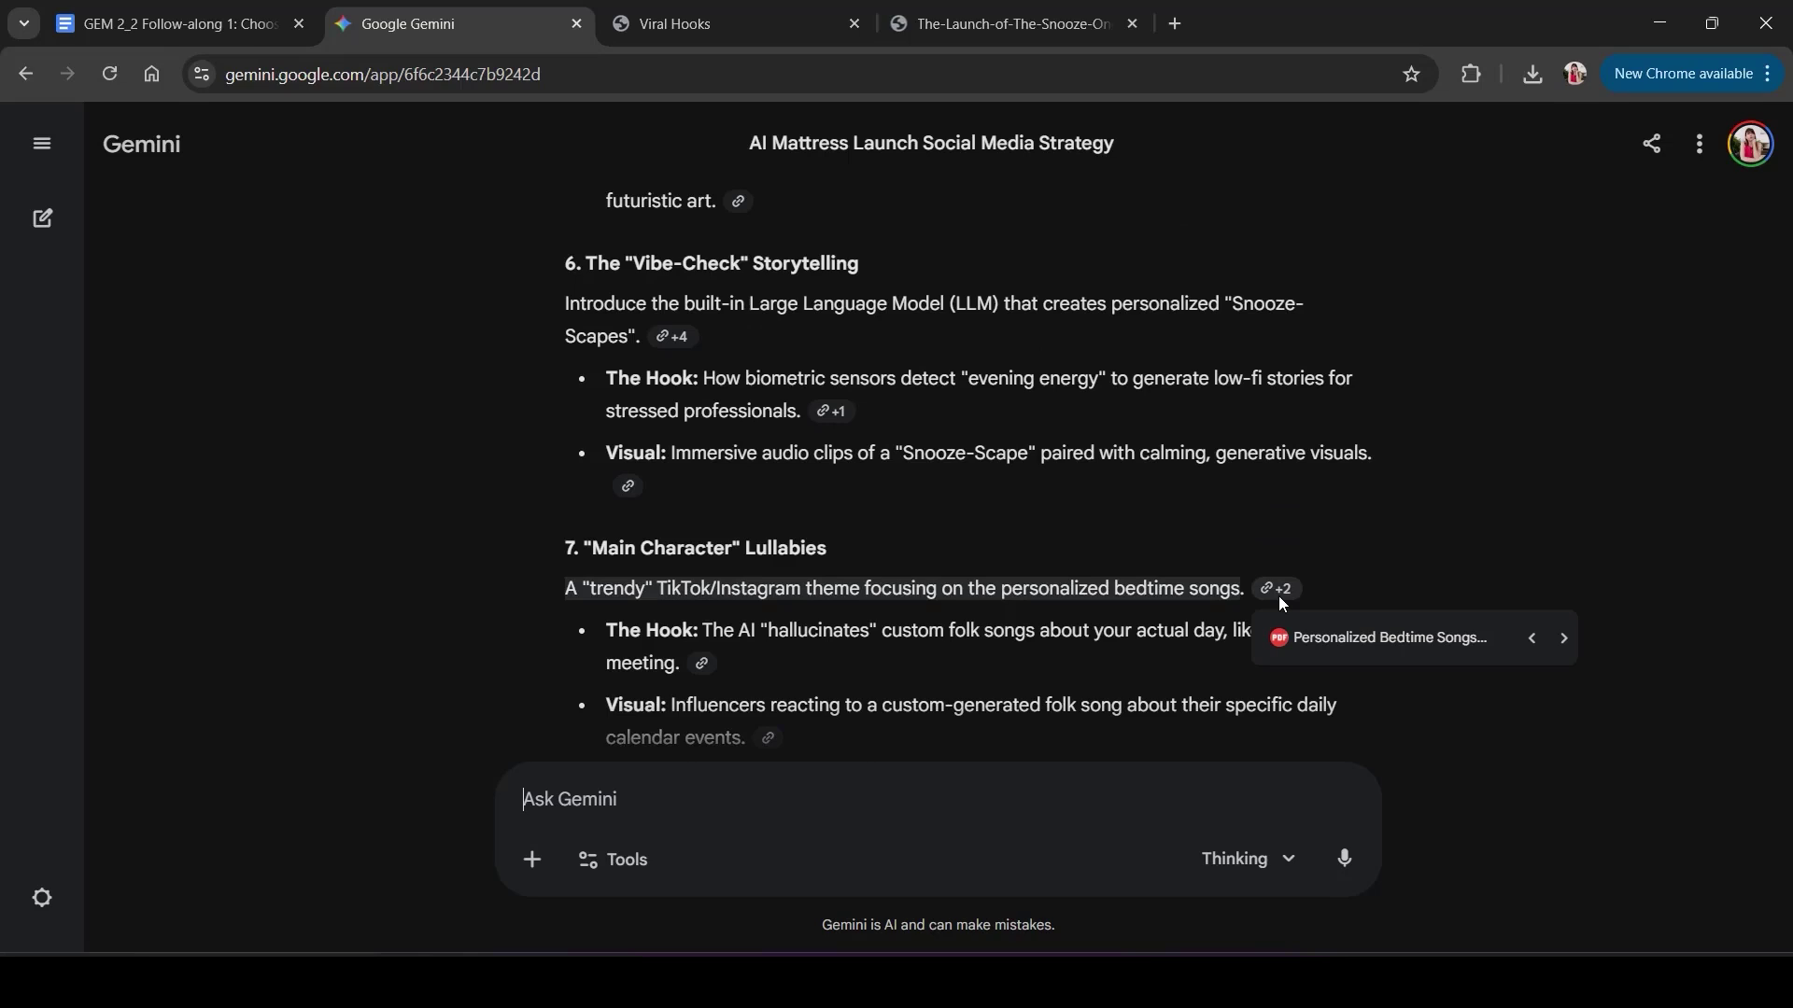
{"action": "scroll", "coordinate": [1282, 603], "scroll_direction": "up", "scroll_amount": 3}
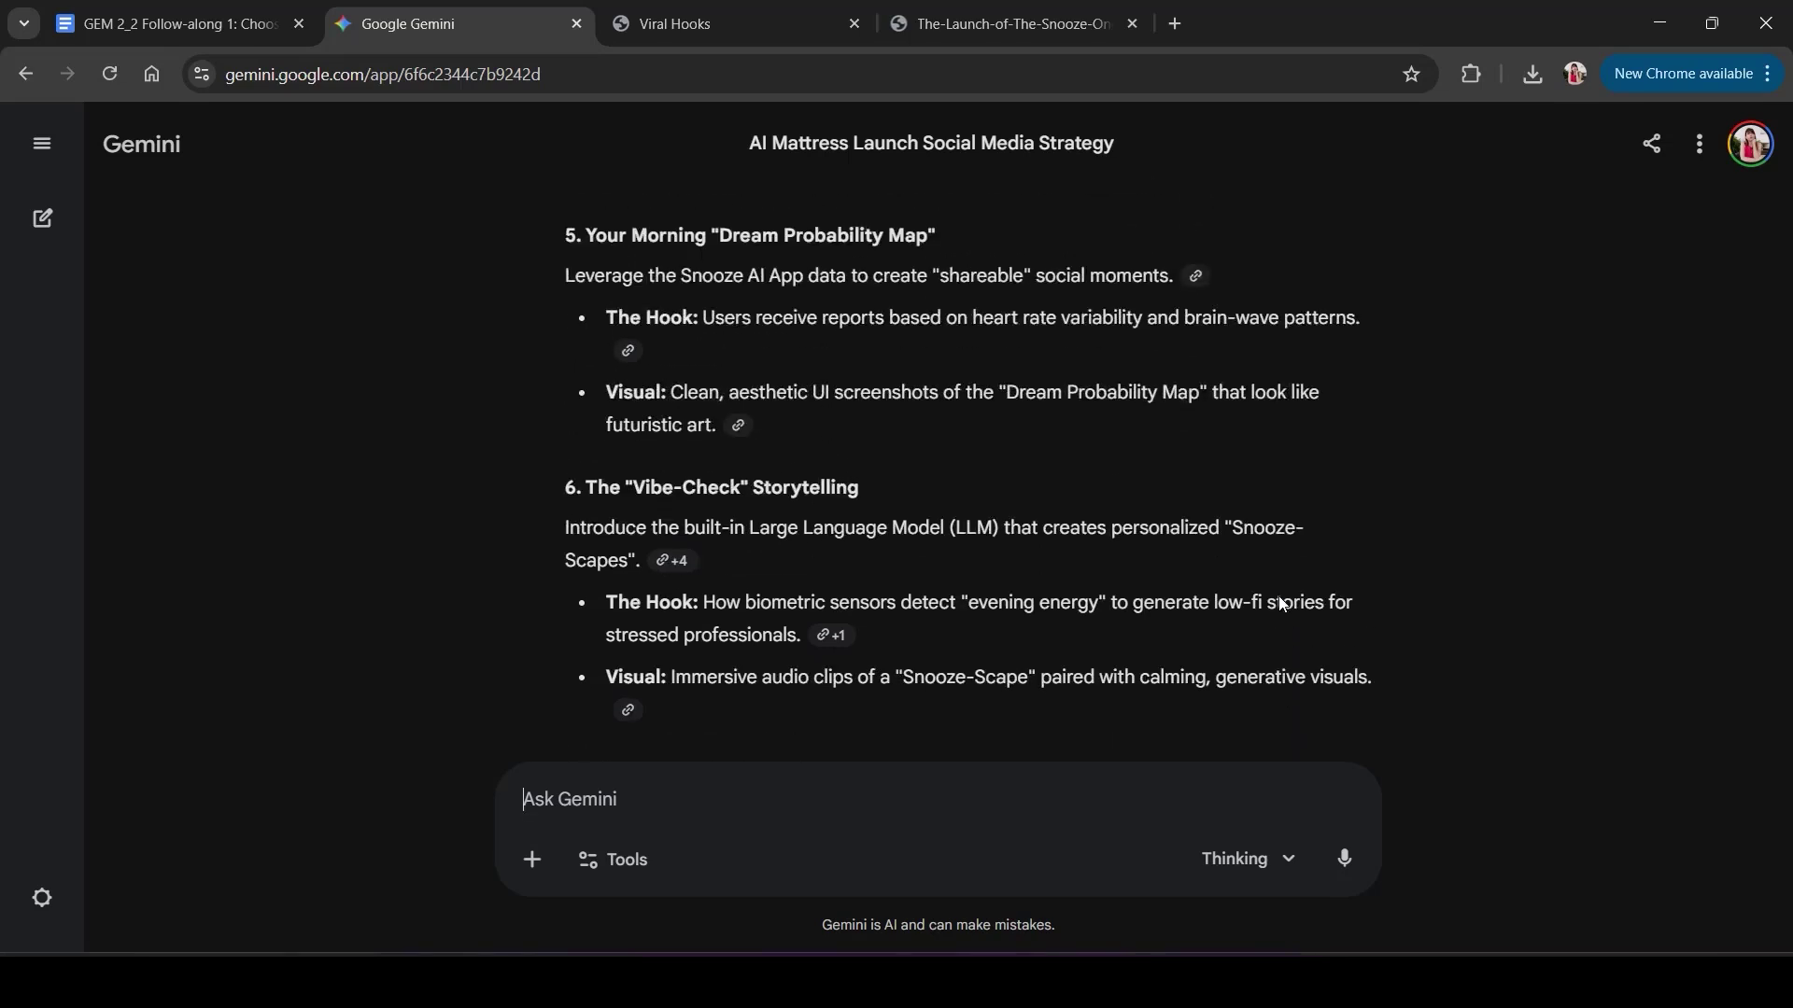
{"action": "scroll", "coordinate": [1282, 604], "scroll_direction": "up", "scroll_amount": 3}
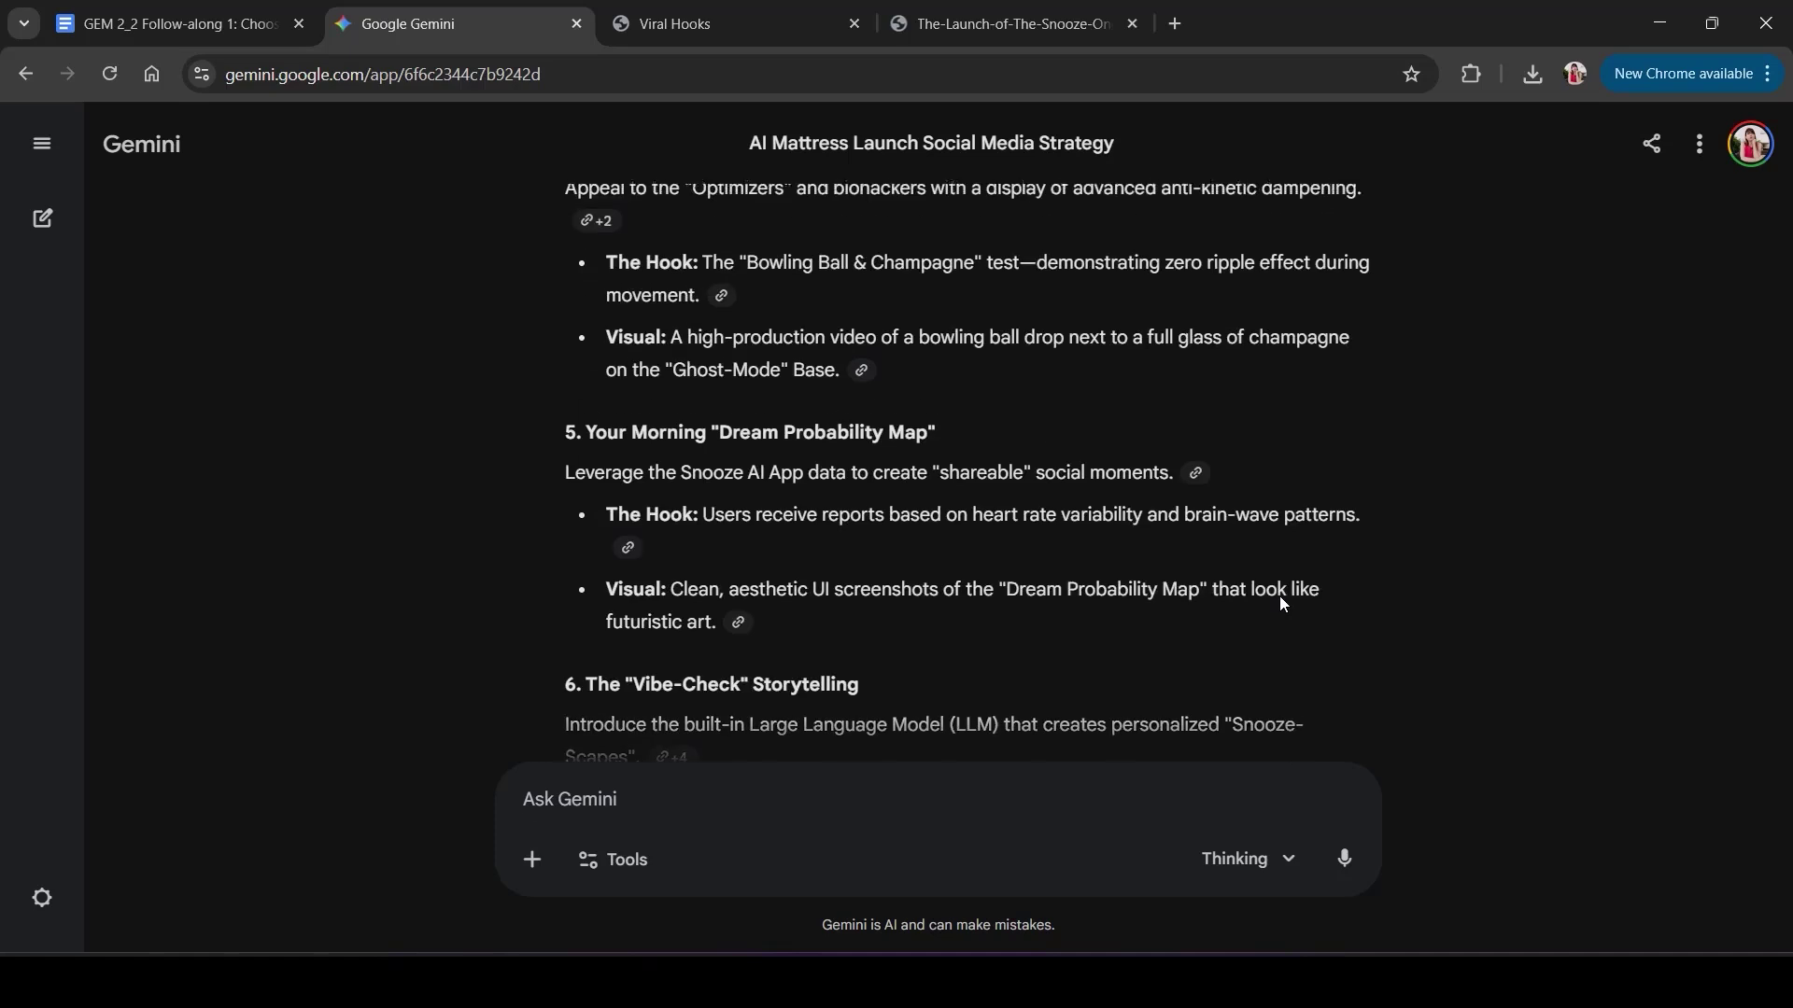
{"action": "scroll", "coordinate": [1282, 604], "scroll_direction": "down", "scroll_amount": 3}
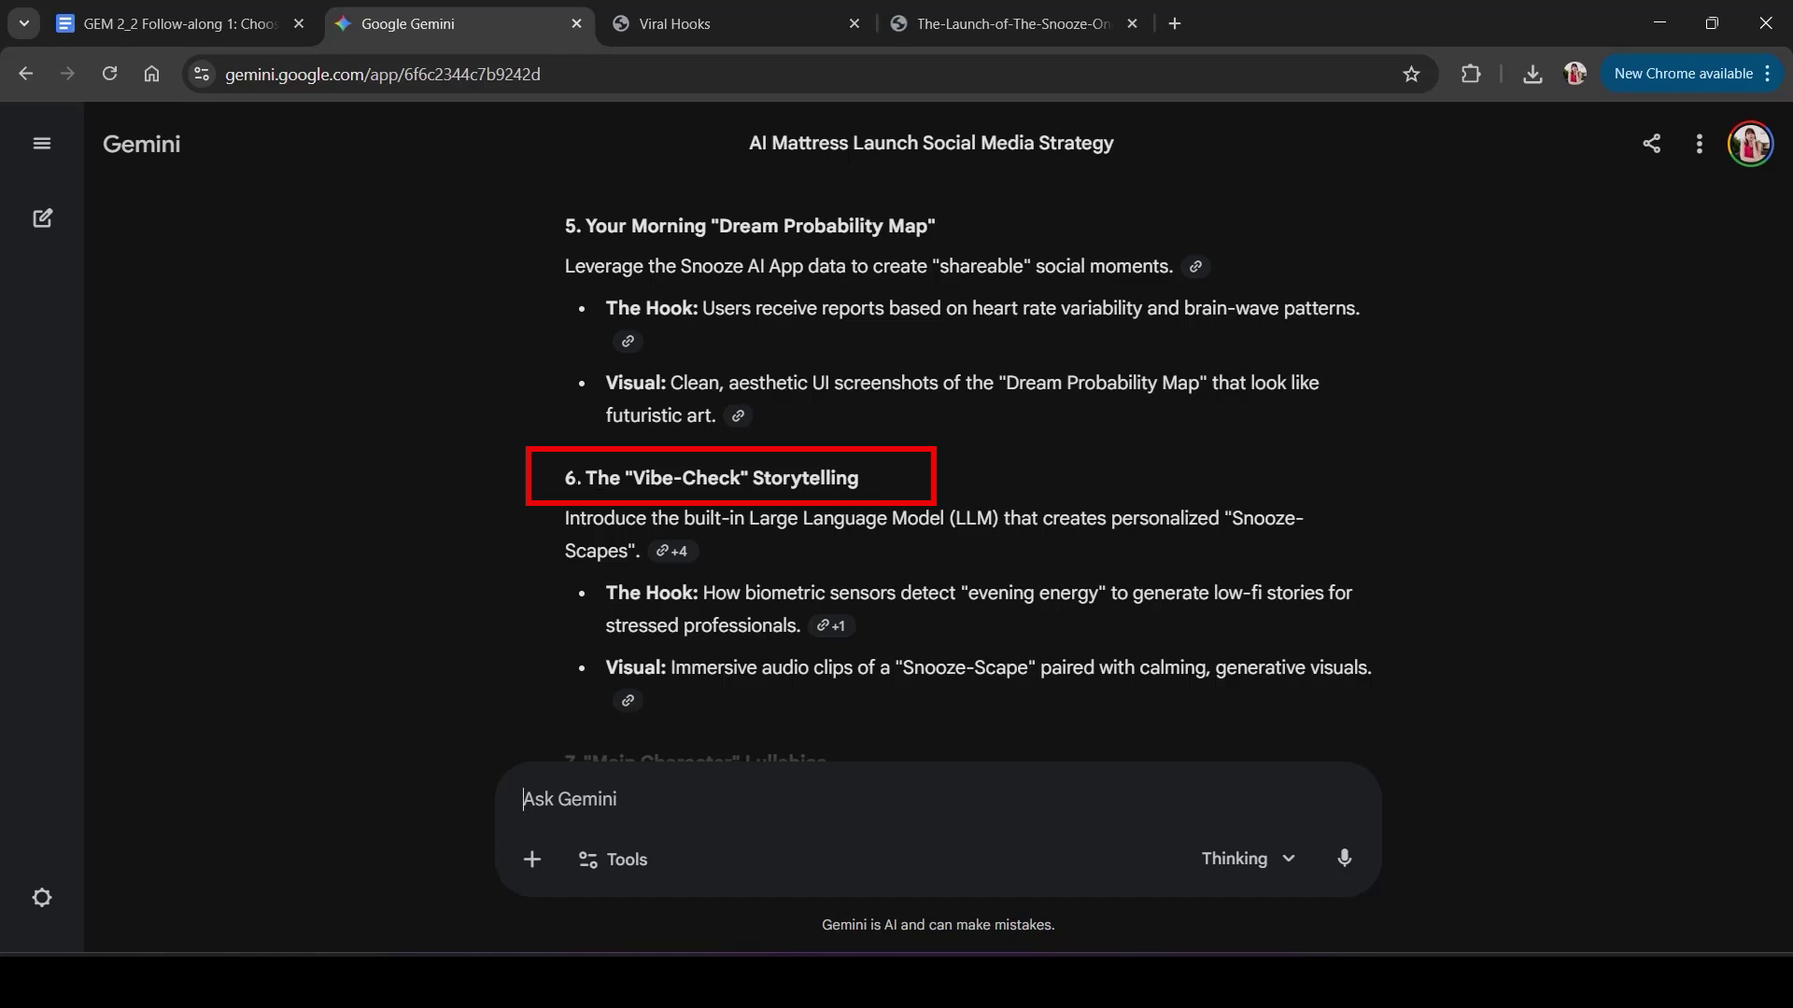
{"action": "type", "text": "I love Theme #6: The \"Vibe-Check\" Storytelling. Expand on this. What specific post ideas would resonate with the \"Biohacker\" audience who wants to listen to their evening stories?"}
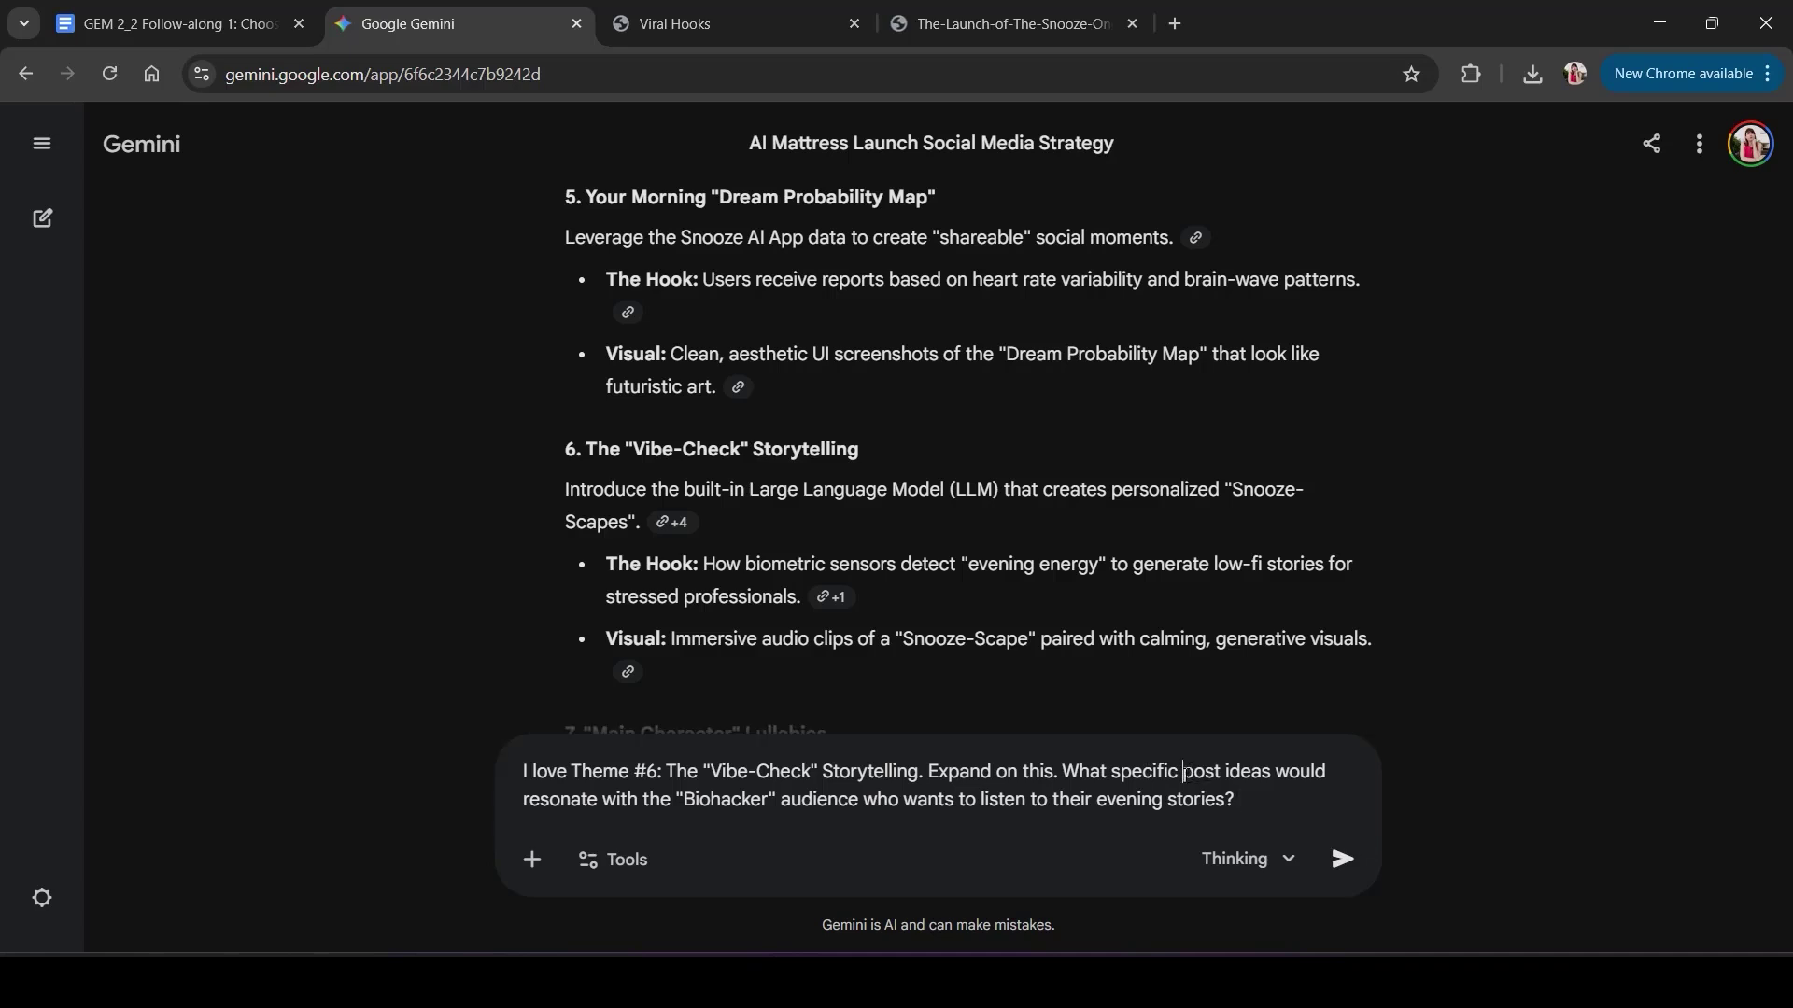
{"action": "left_click", "coordinate": [1186, 771]}
{"action": "type", "text": "ten"}
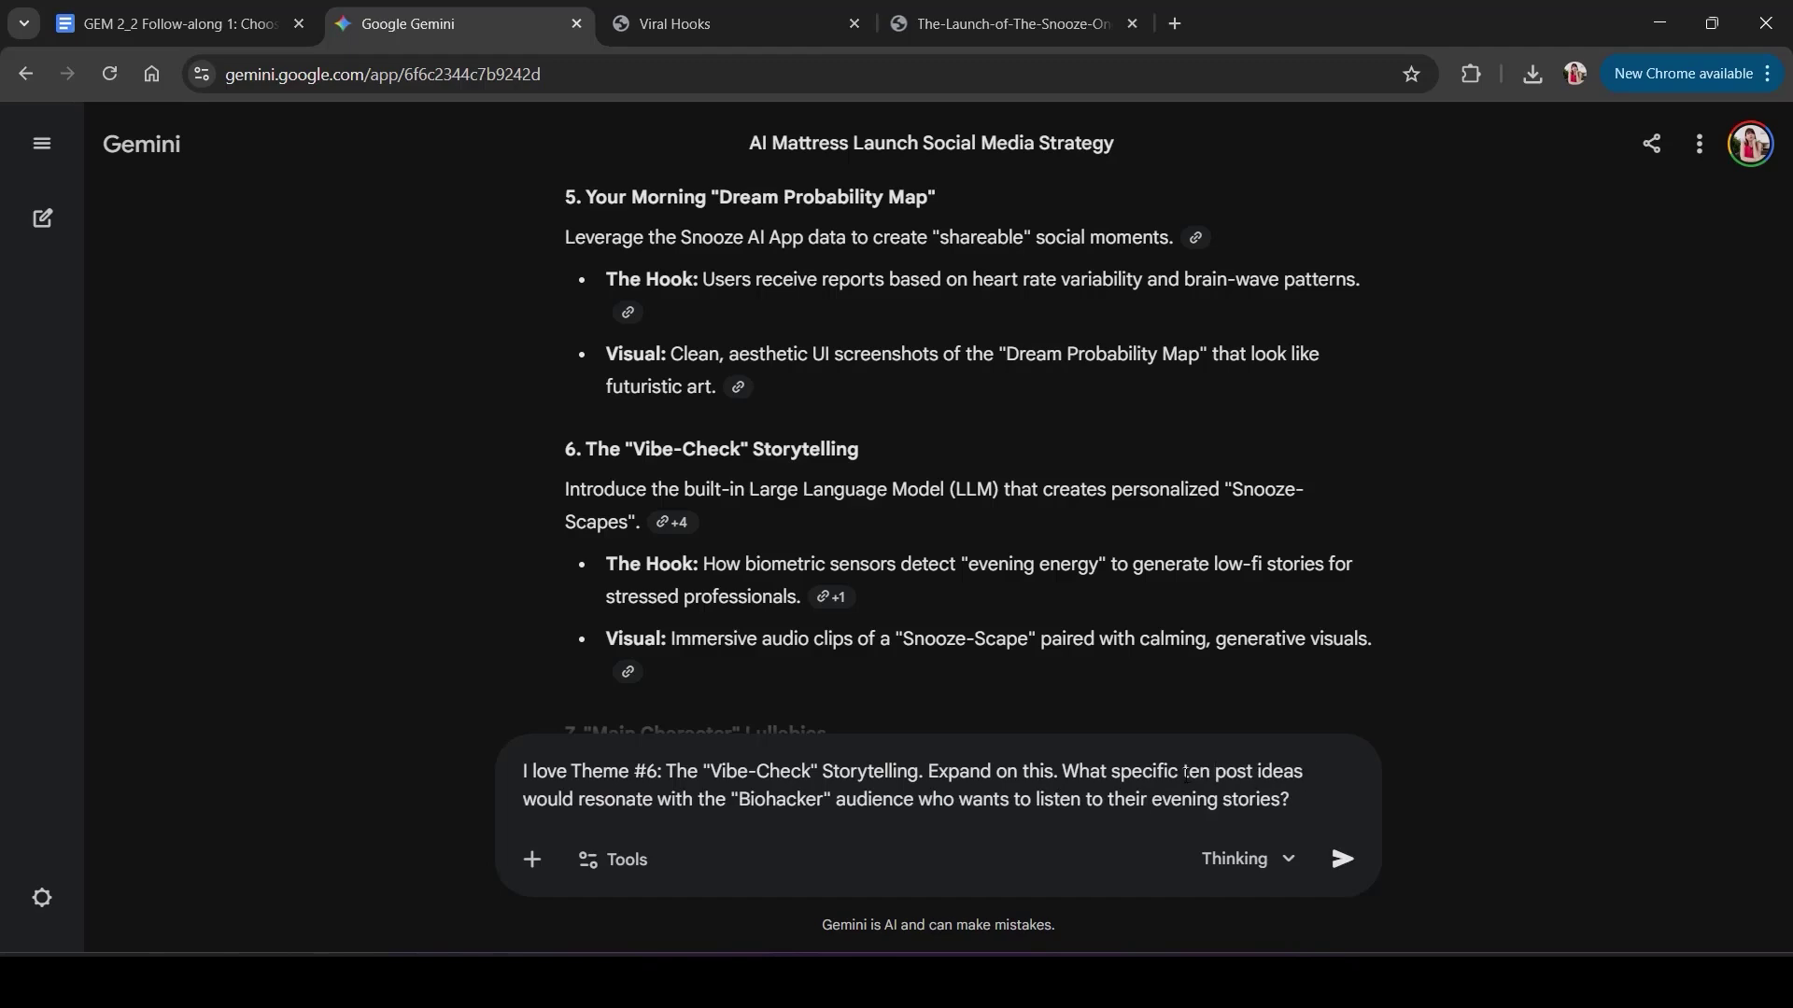
{"action": "key", "text": "Return"}
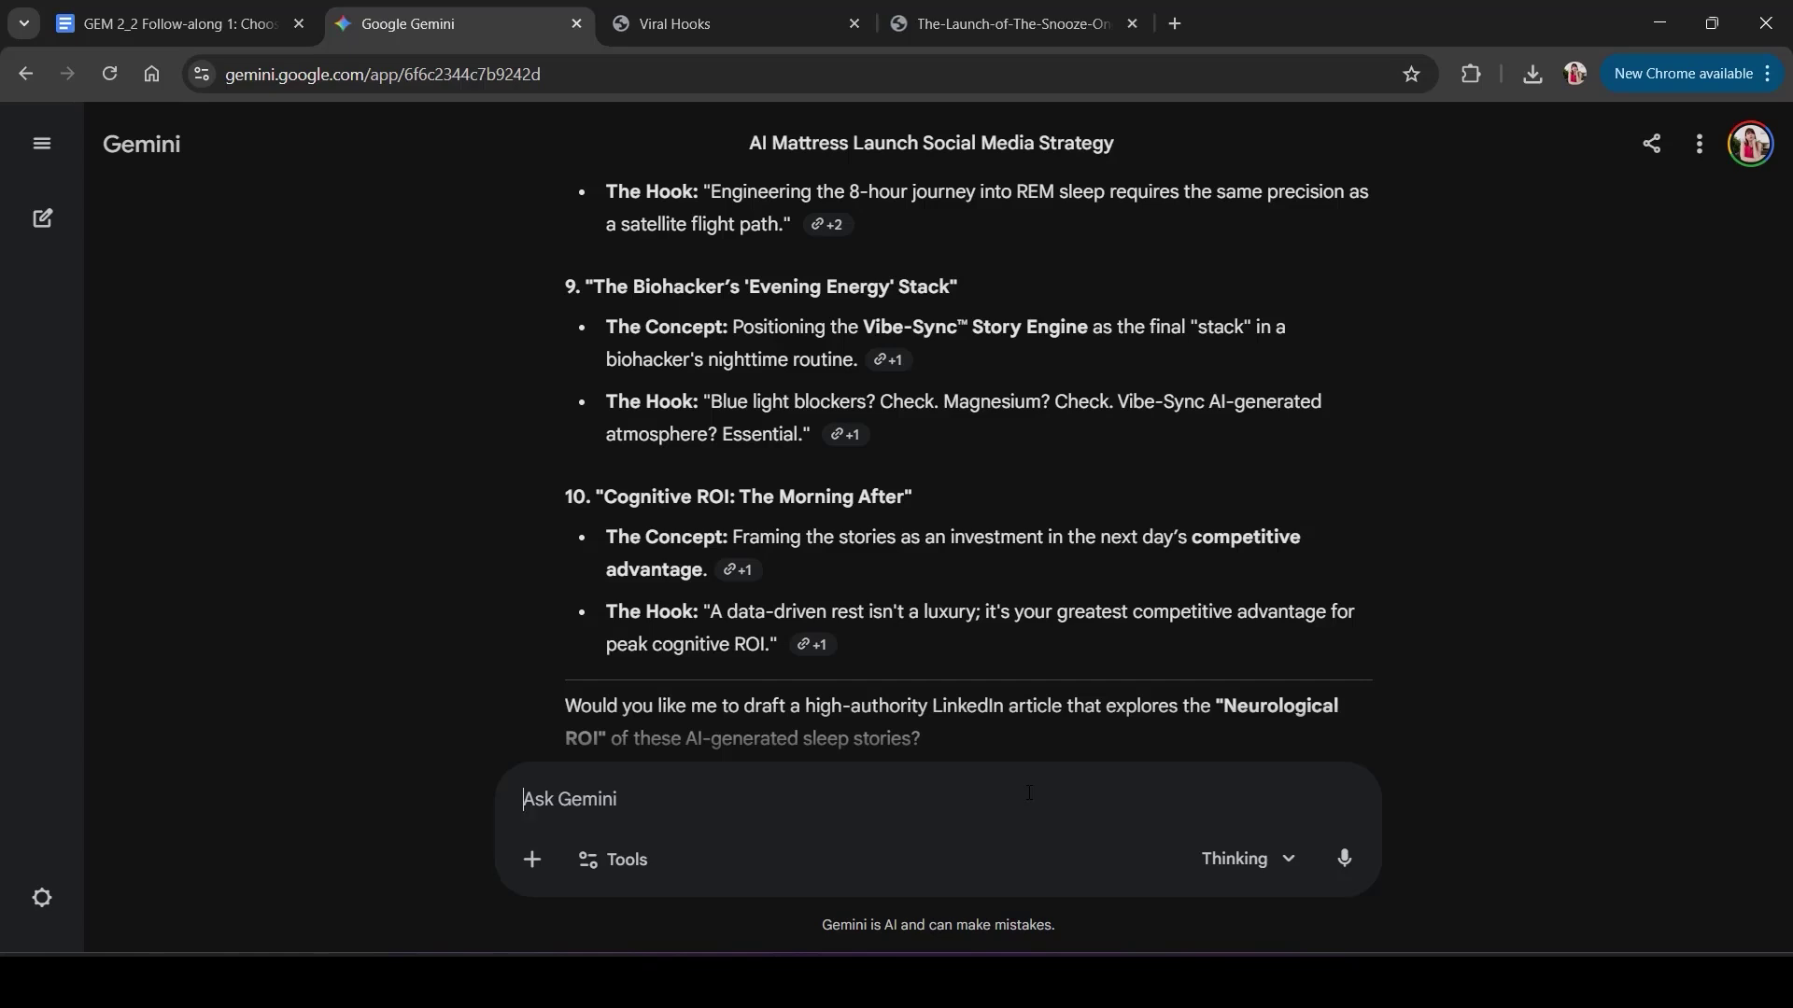
Ask for ten other ideas and look over the new suggestions.
{"action": "type", "text": "Good, but can you suggest ten other ideas for me please?"}
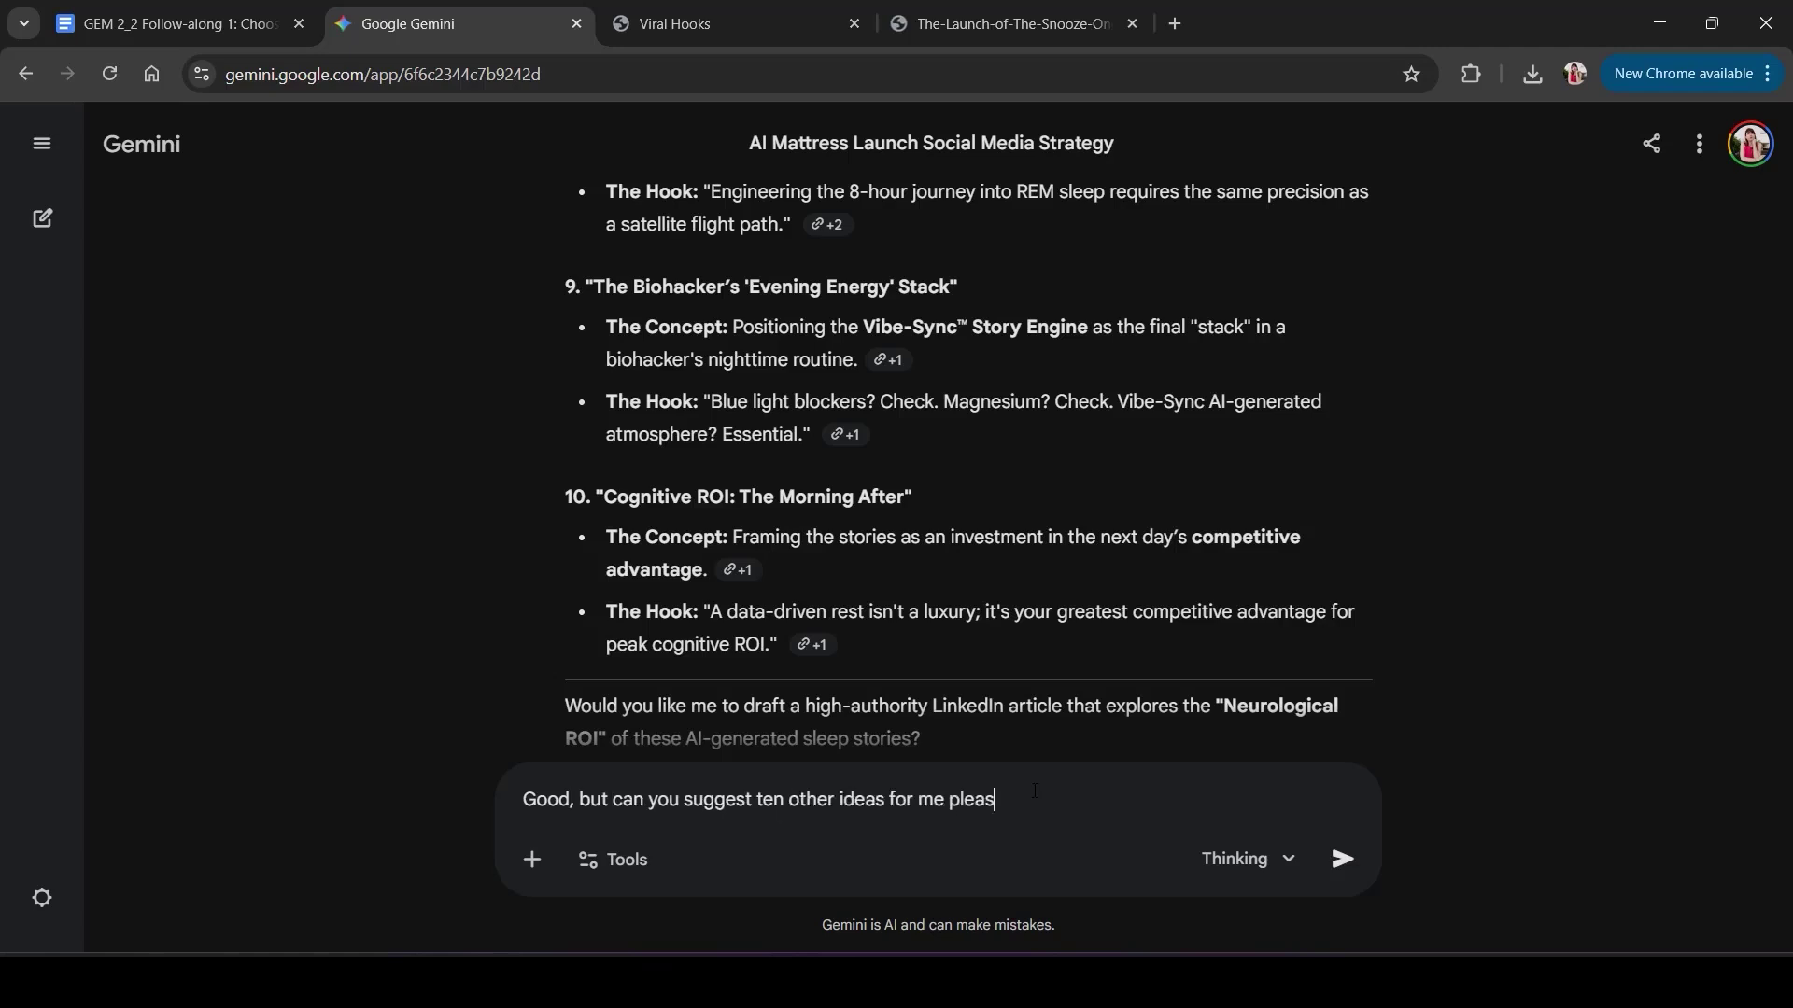
{"action": "key", "text": "Return"}
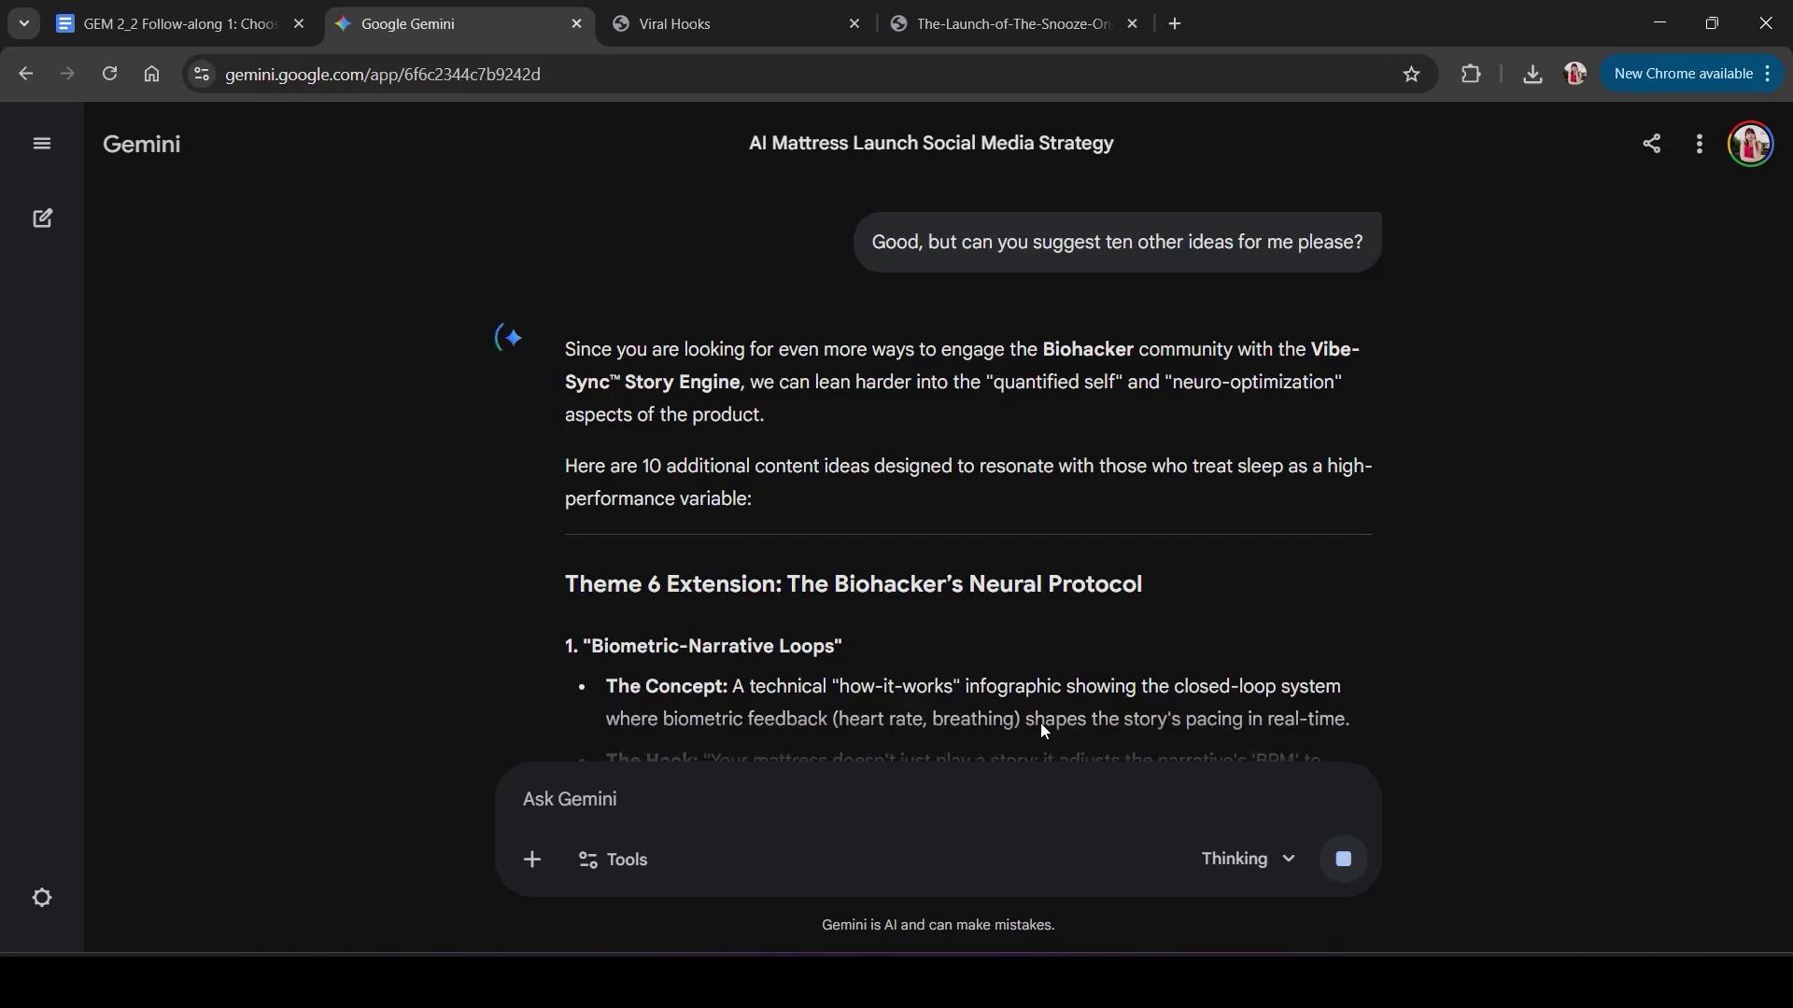
{"action": "scroll", "coordinate": [1044, 730], "scroll_direction": "up", "scroll_amount": 2}
{"action": "scroll", "coordinate": [1044, 724], "scroll_direction": "up", "scroll_amount": 2}
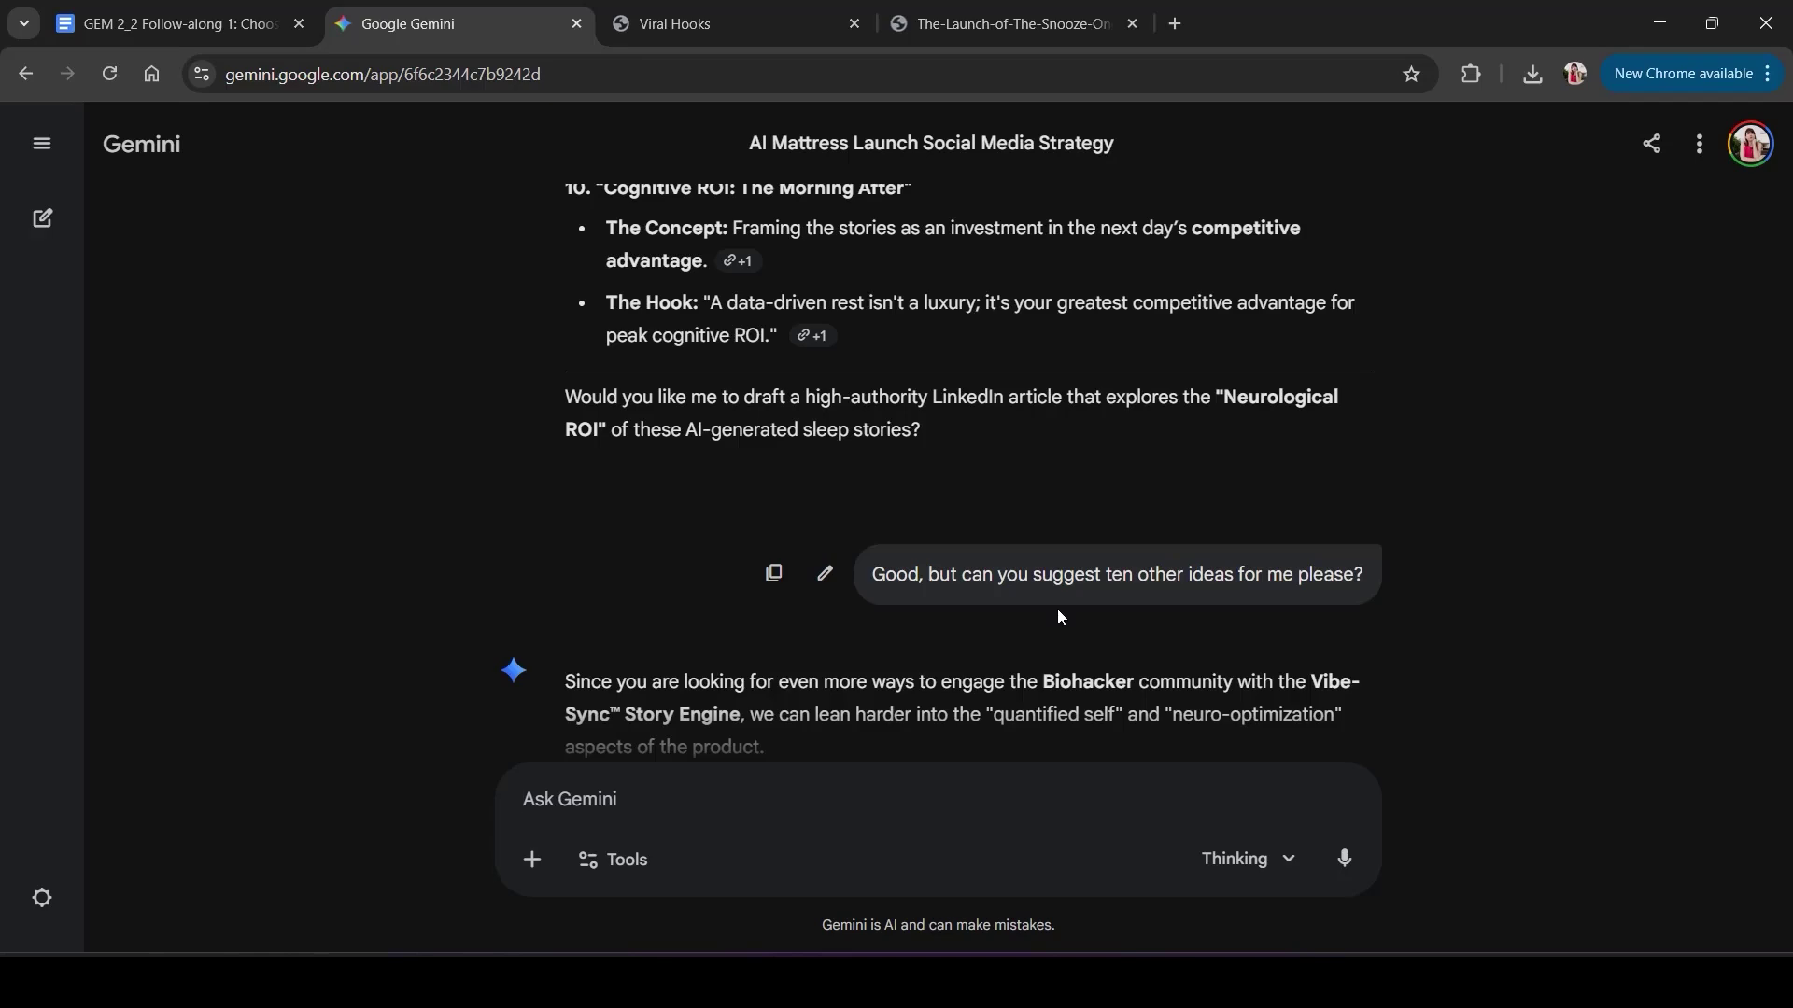
{"action": "scroll", "coordinate": [582, 709], "scroll_direction": "down", "scroll_amount": 6}
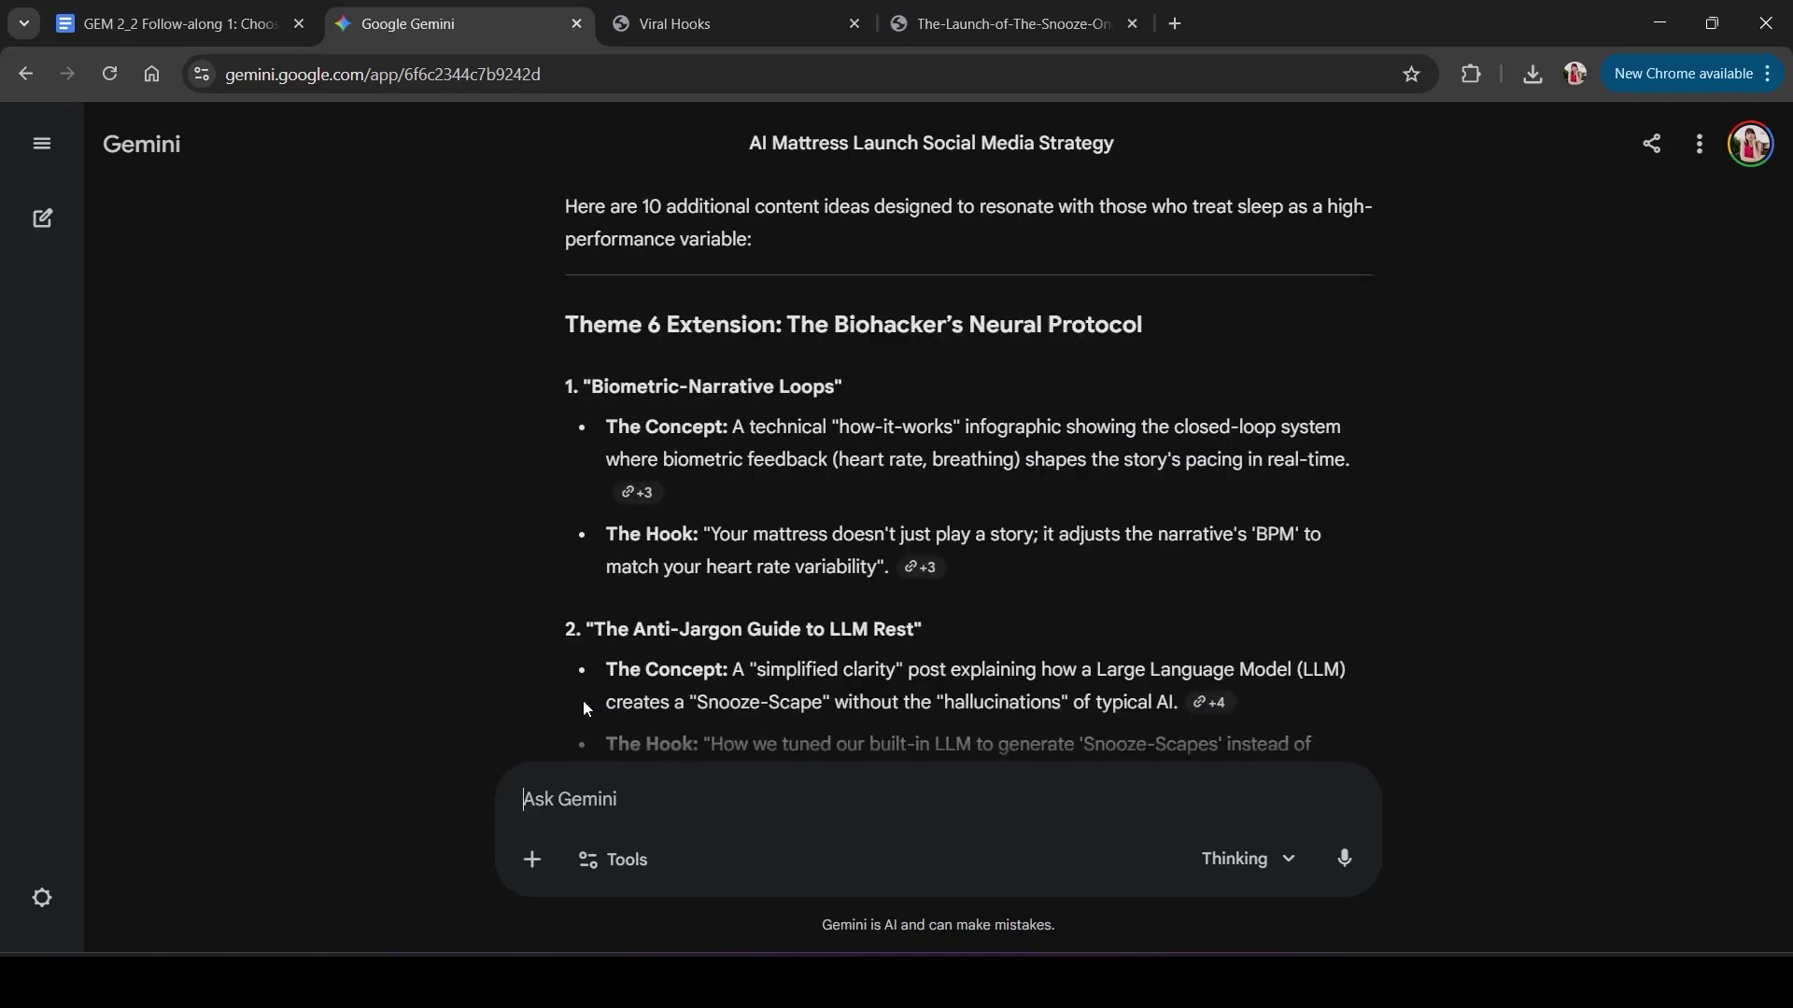
Ask for something less technical and more straightforward for an audience not deep into the topic, and read through the reply.
{"action": "type", "text": "Those topics sound a bit technical. Can we start with something more straighforward for the audience that may not be deep into that topic?"}
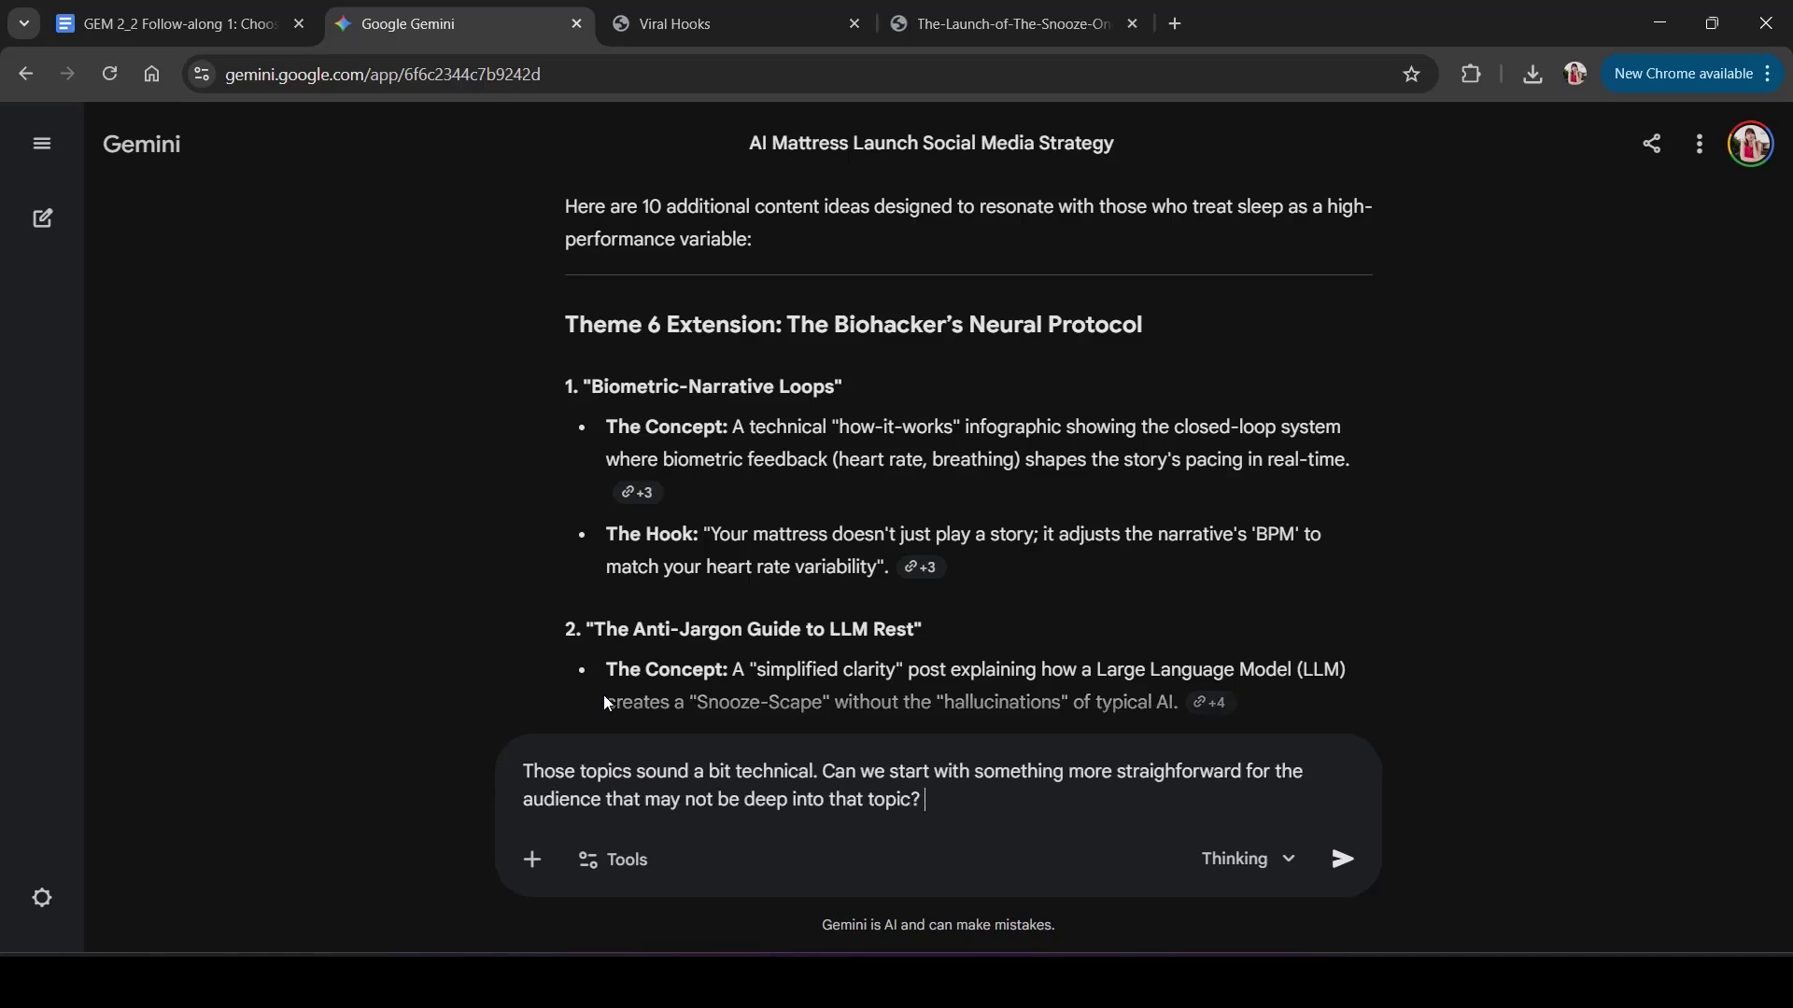
{"action": "key", "text": "Return"}
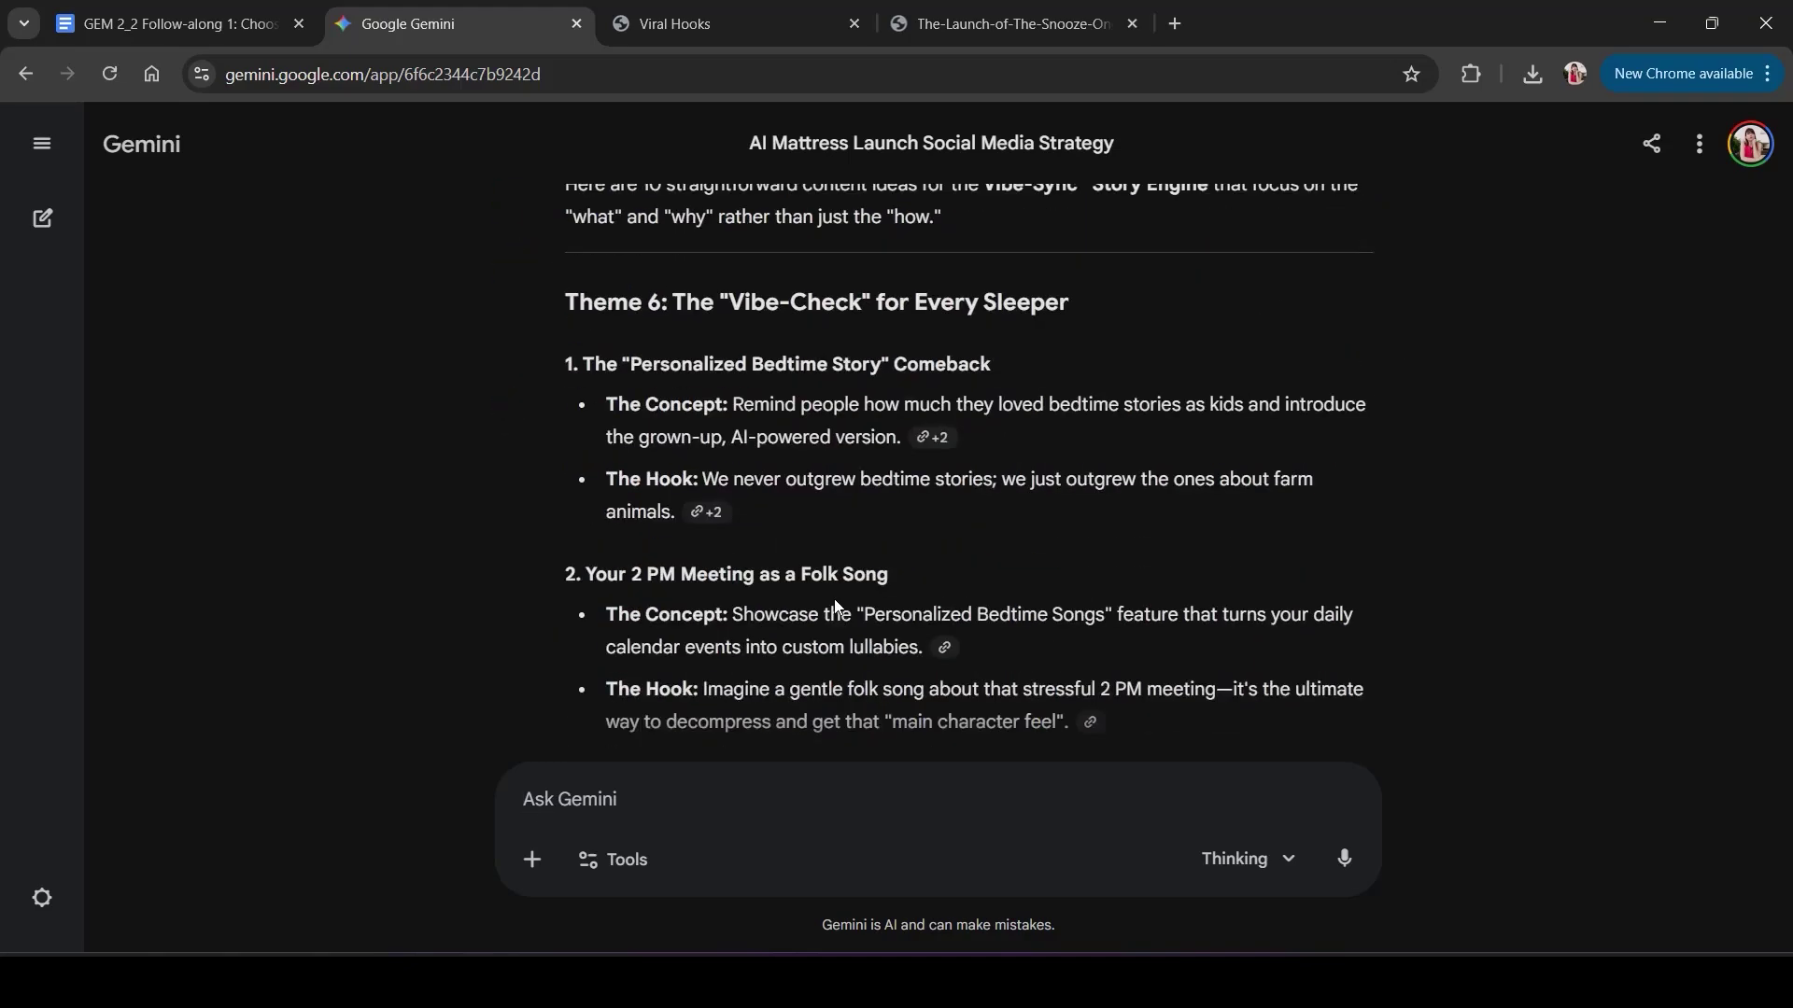
{"action": "scroll", "coordinate": [833, 598], "scroll_direction": "down", "scroll_amount": 8}
{"action": "scroll", "coordinate": [833, 598], "scroll_direction": "down", "scroll_amount": 9}
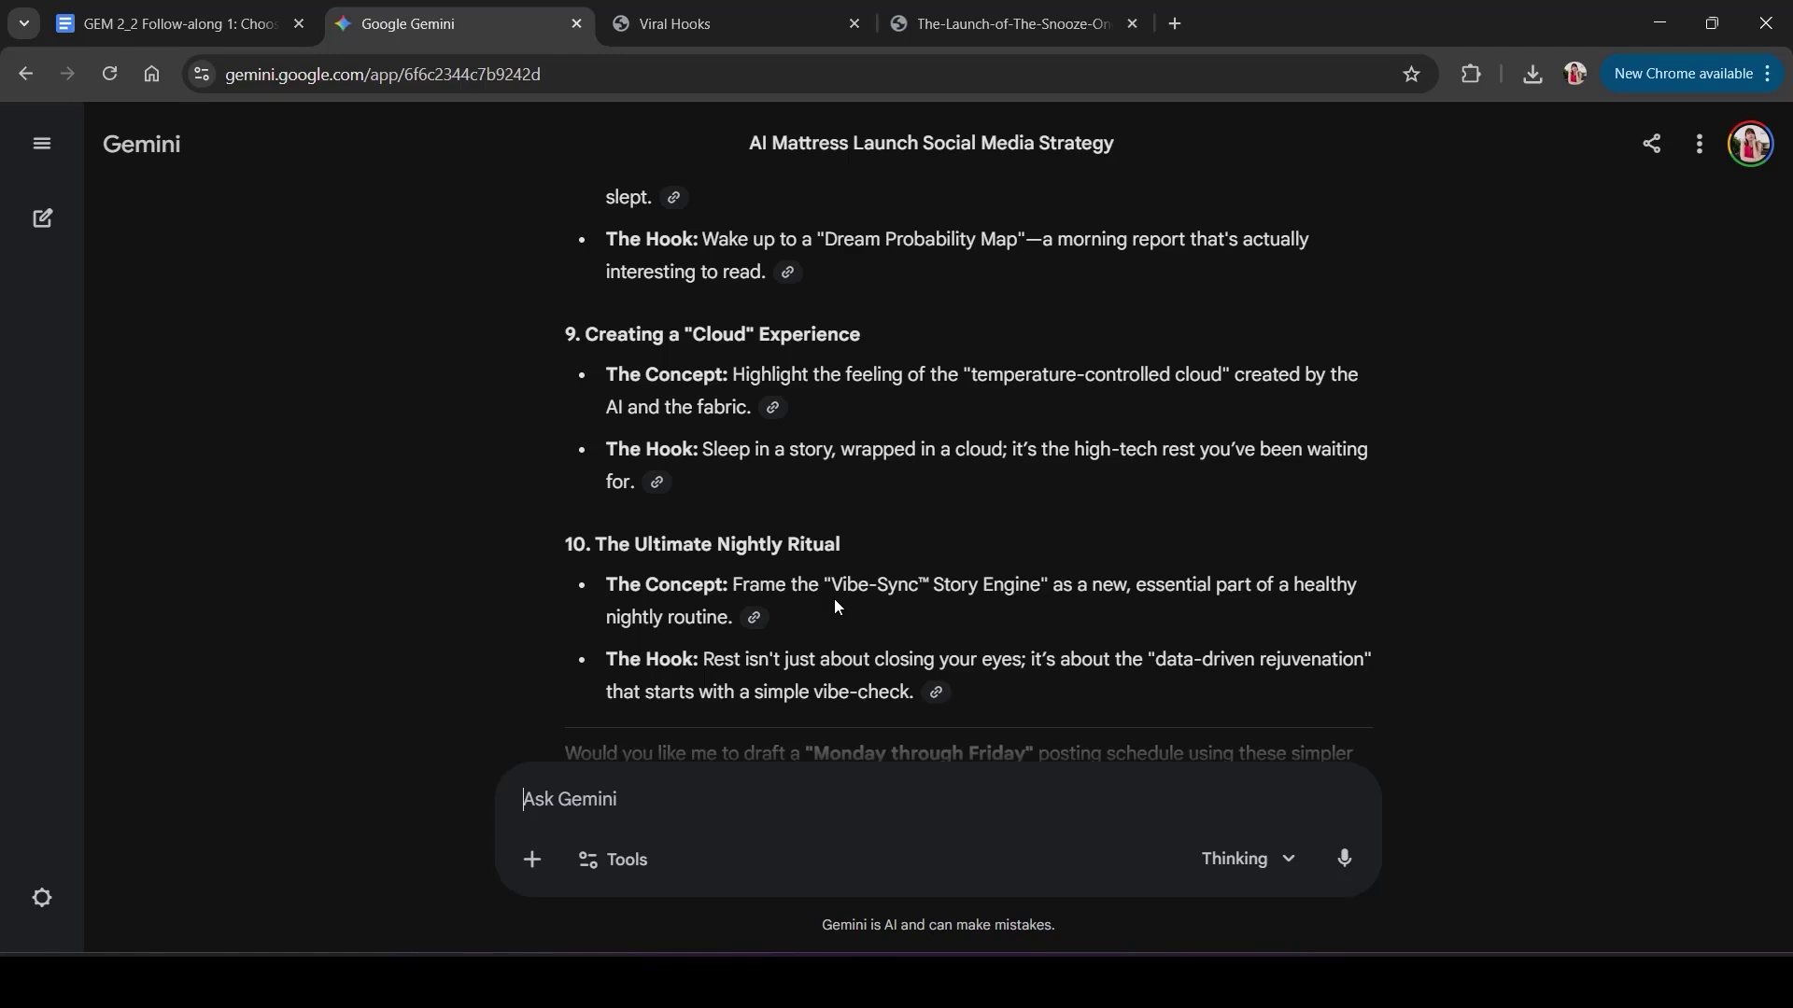
{"action": "scroll", "coordinate": [835, 604], "scroll_direction": "up", "scroll_amount": 1}
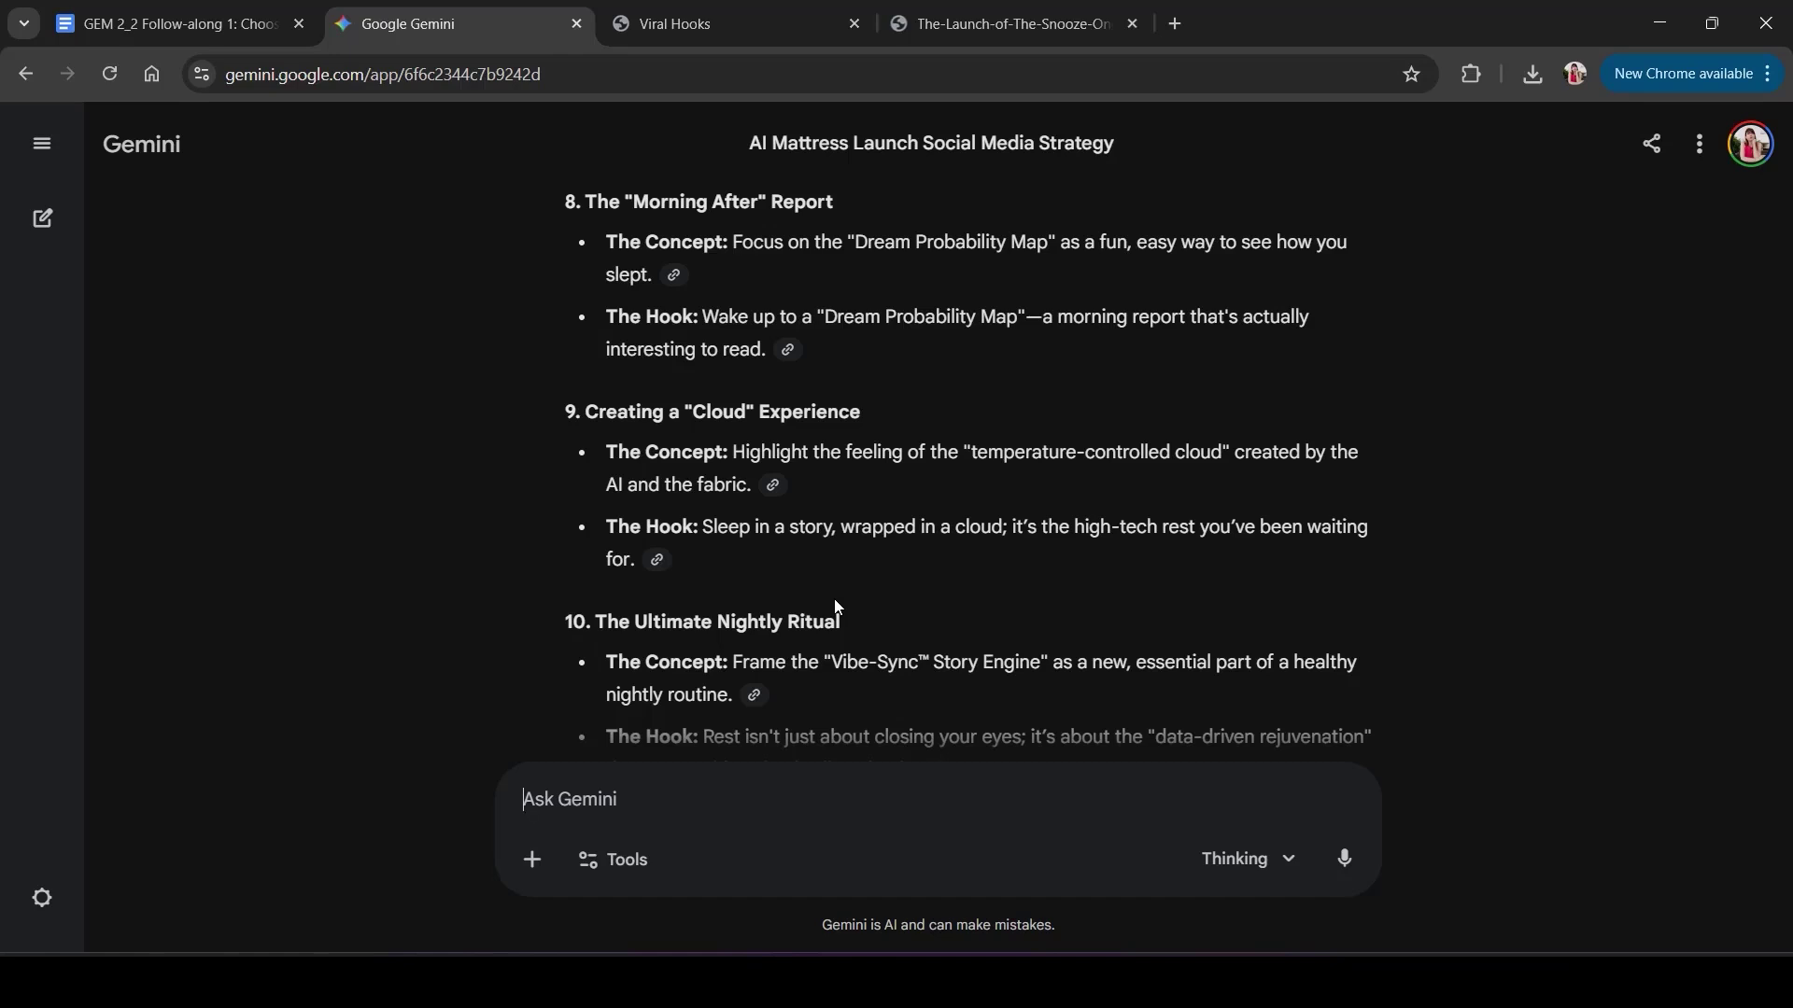
Ask for current social media content trends for tech product launches, specifically high-ticket "lifestyle tech" on TikTok and Instagram.
{"action": "type", "text": "This is great. Before we write the scripts, what are the current social media content trends for tech product launches? Specifically, what works for high-ticket \"lifestyle tech\" on TikTok and Instagram right now?"}
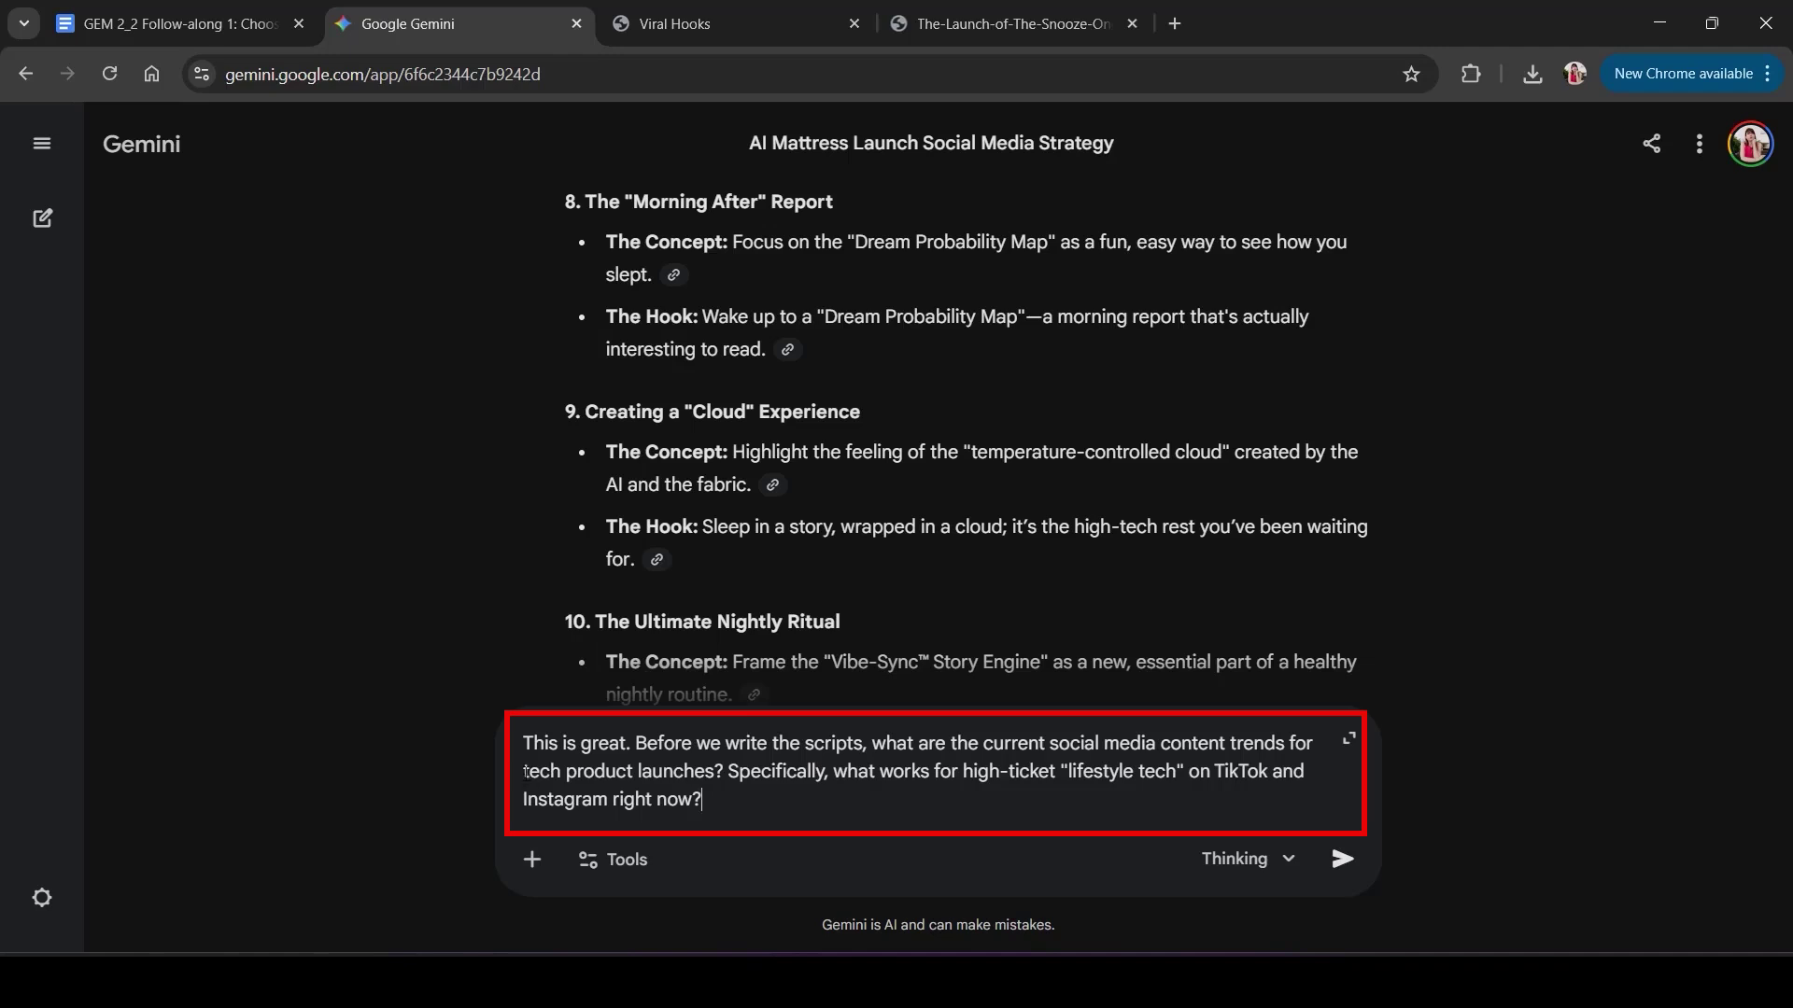
{"action": "left_click_drag", "start_coordinate": [528, 771], "coordinate": [725, 771]}
{"action": "left_click", "coordinate": [916, 814]}
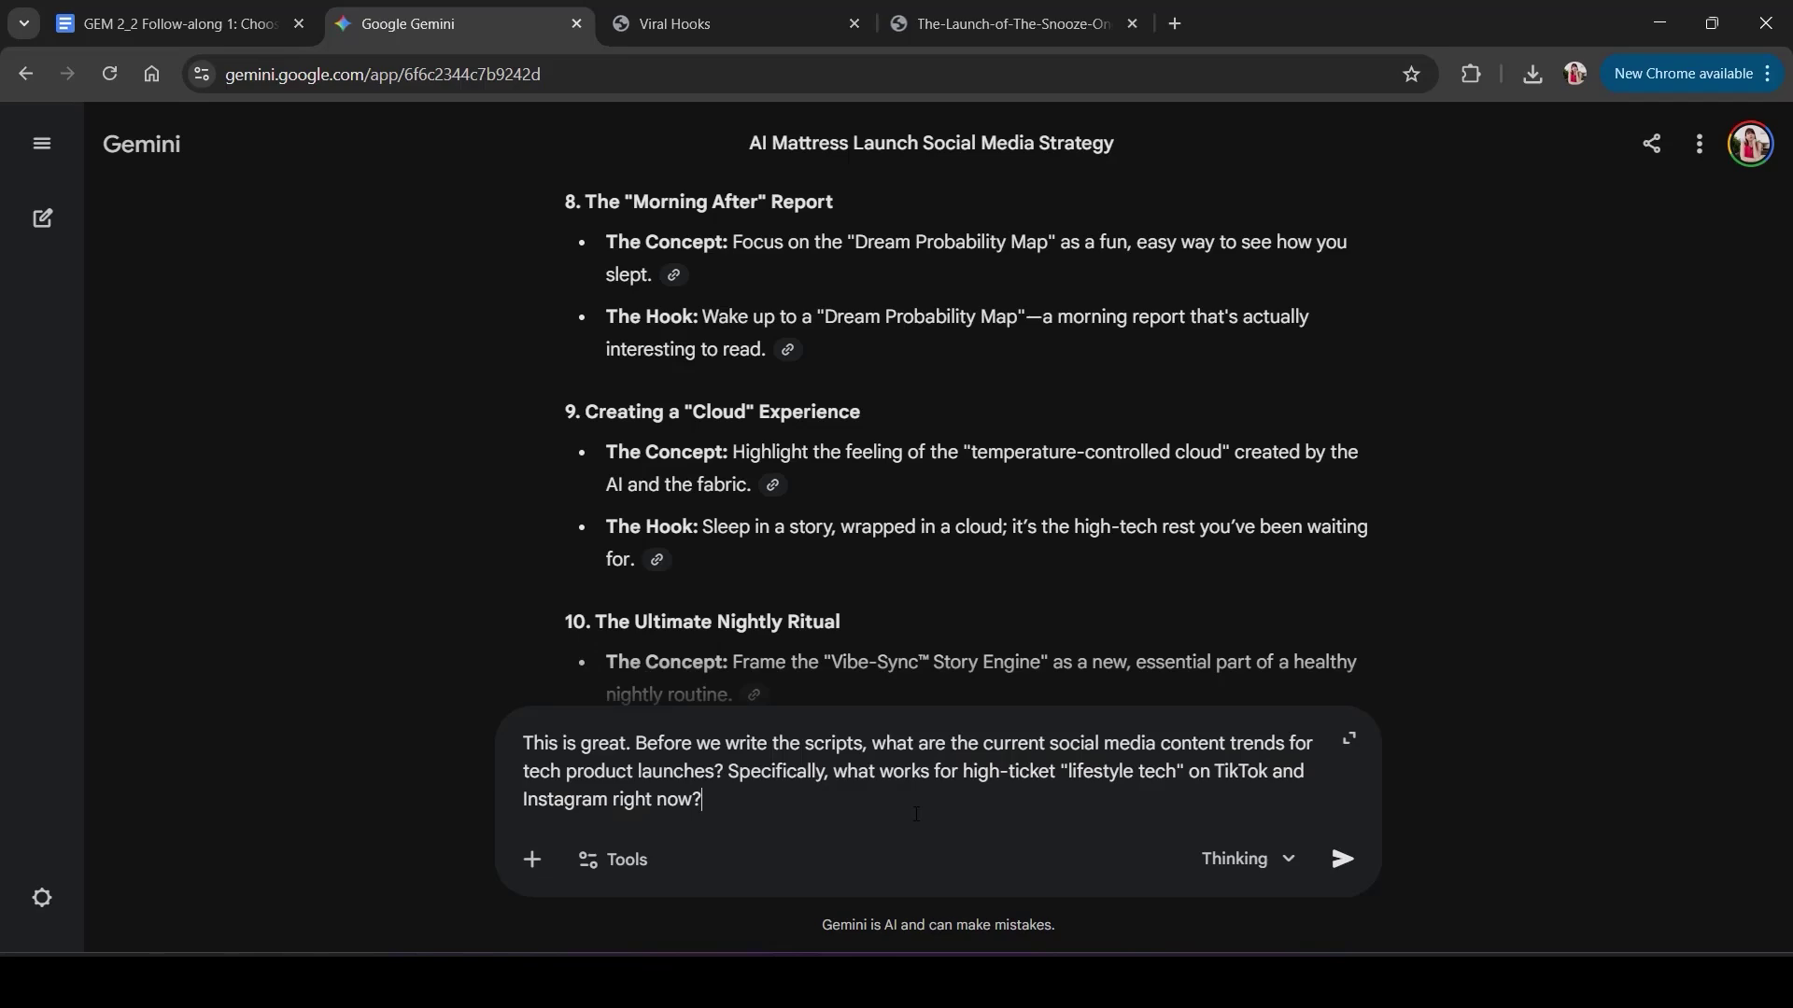
{"action": "key", "text": "Return"}
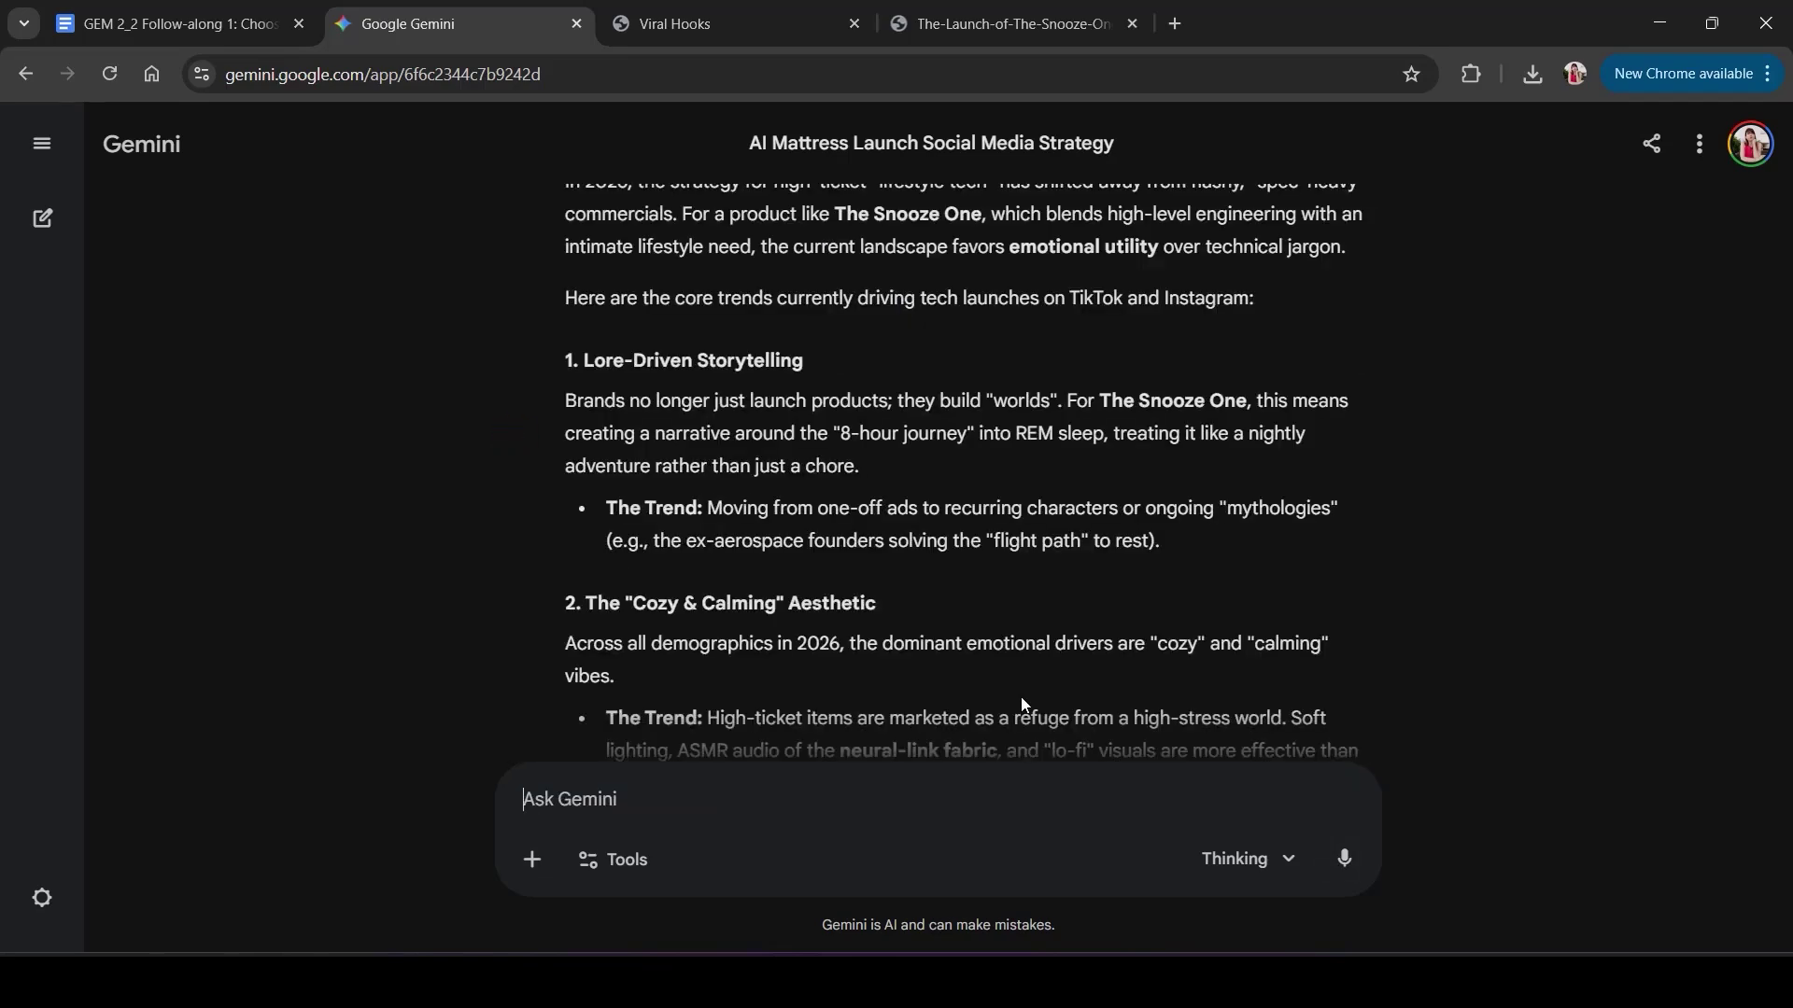
Draft a request for 10 short-form "Vibe-Check" Storytelling video script ideas with the Viral Hooks PDF attached, adding "for Instagram platfrom" after "series".
{"action": "scroll", "coordinate": [1021, 701], "scroll_direction": "up", "scroll_amount": 2}
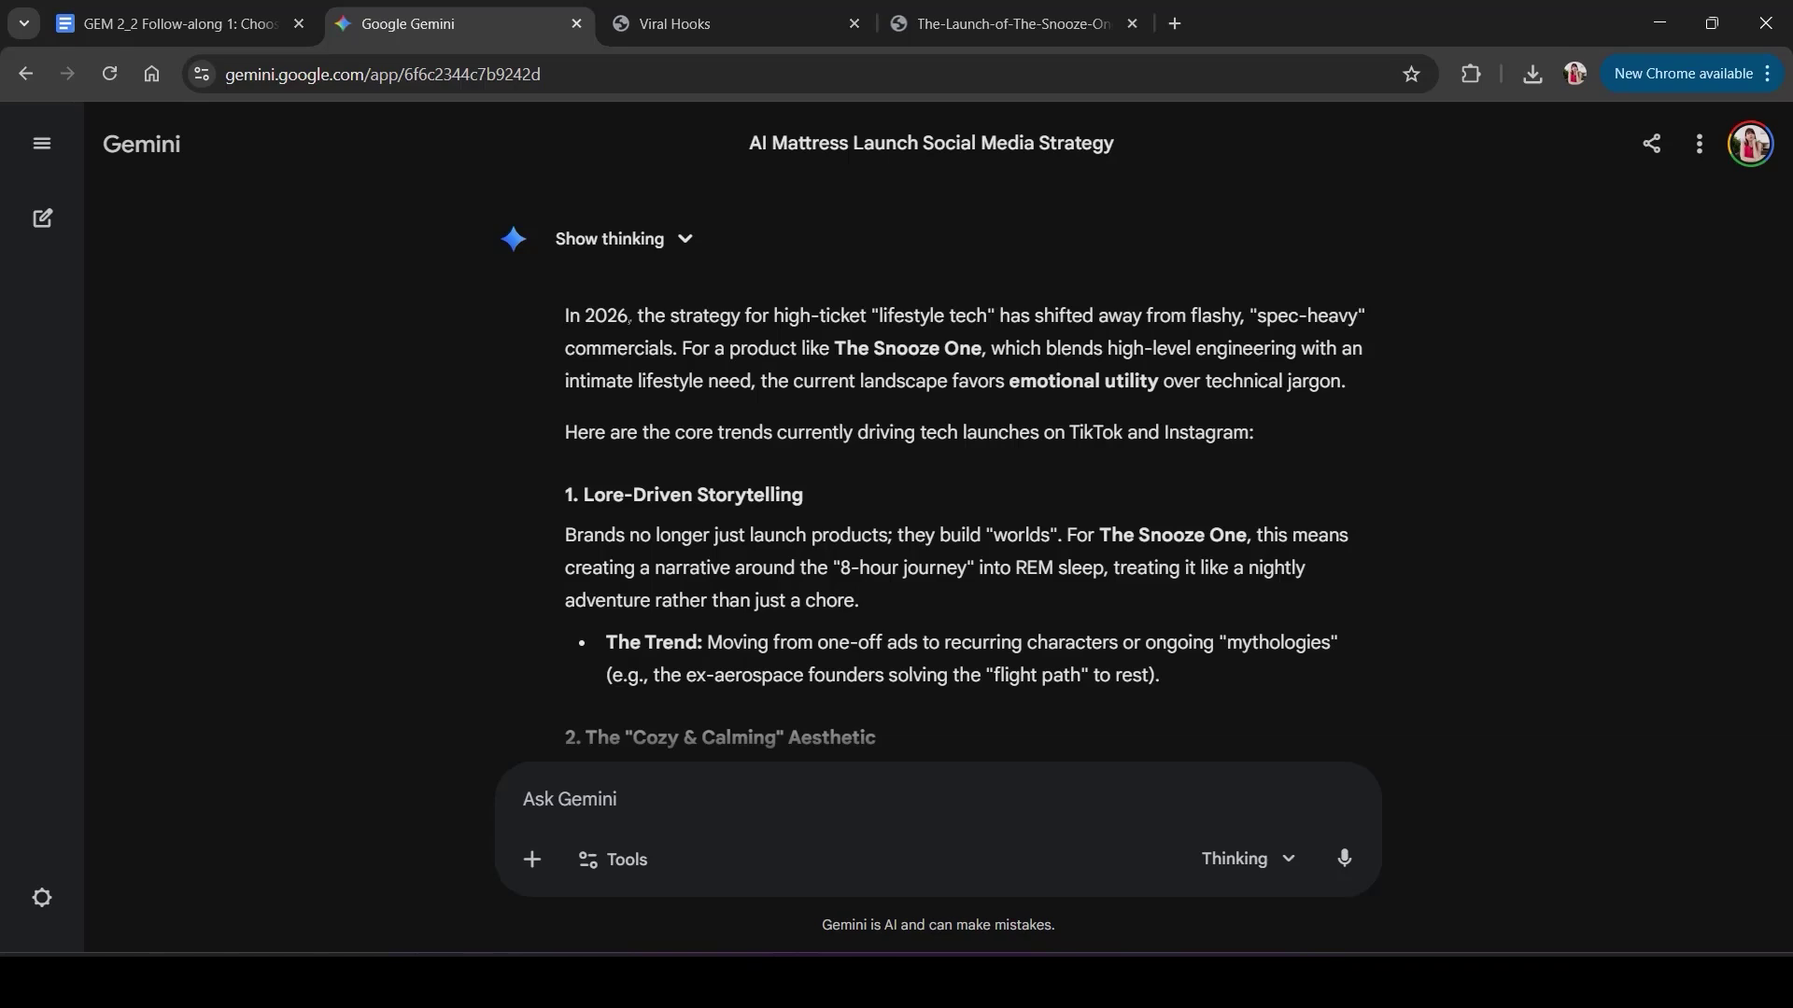
{"action": "scroll", "coordinate": [663, 613], "scroll_direction": "down", "scroll_amount": 5}
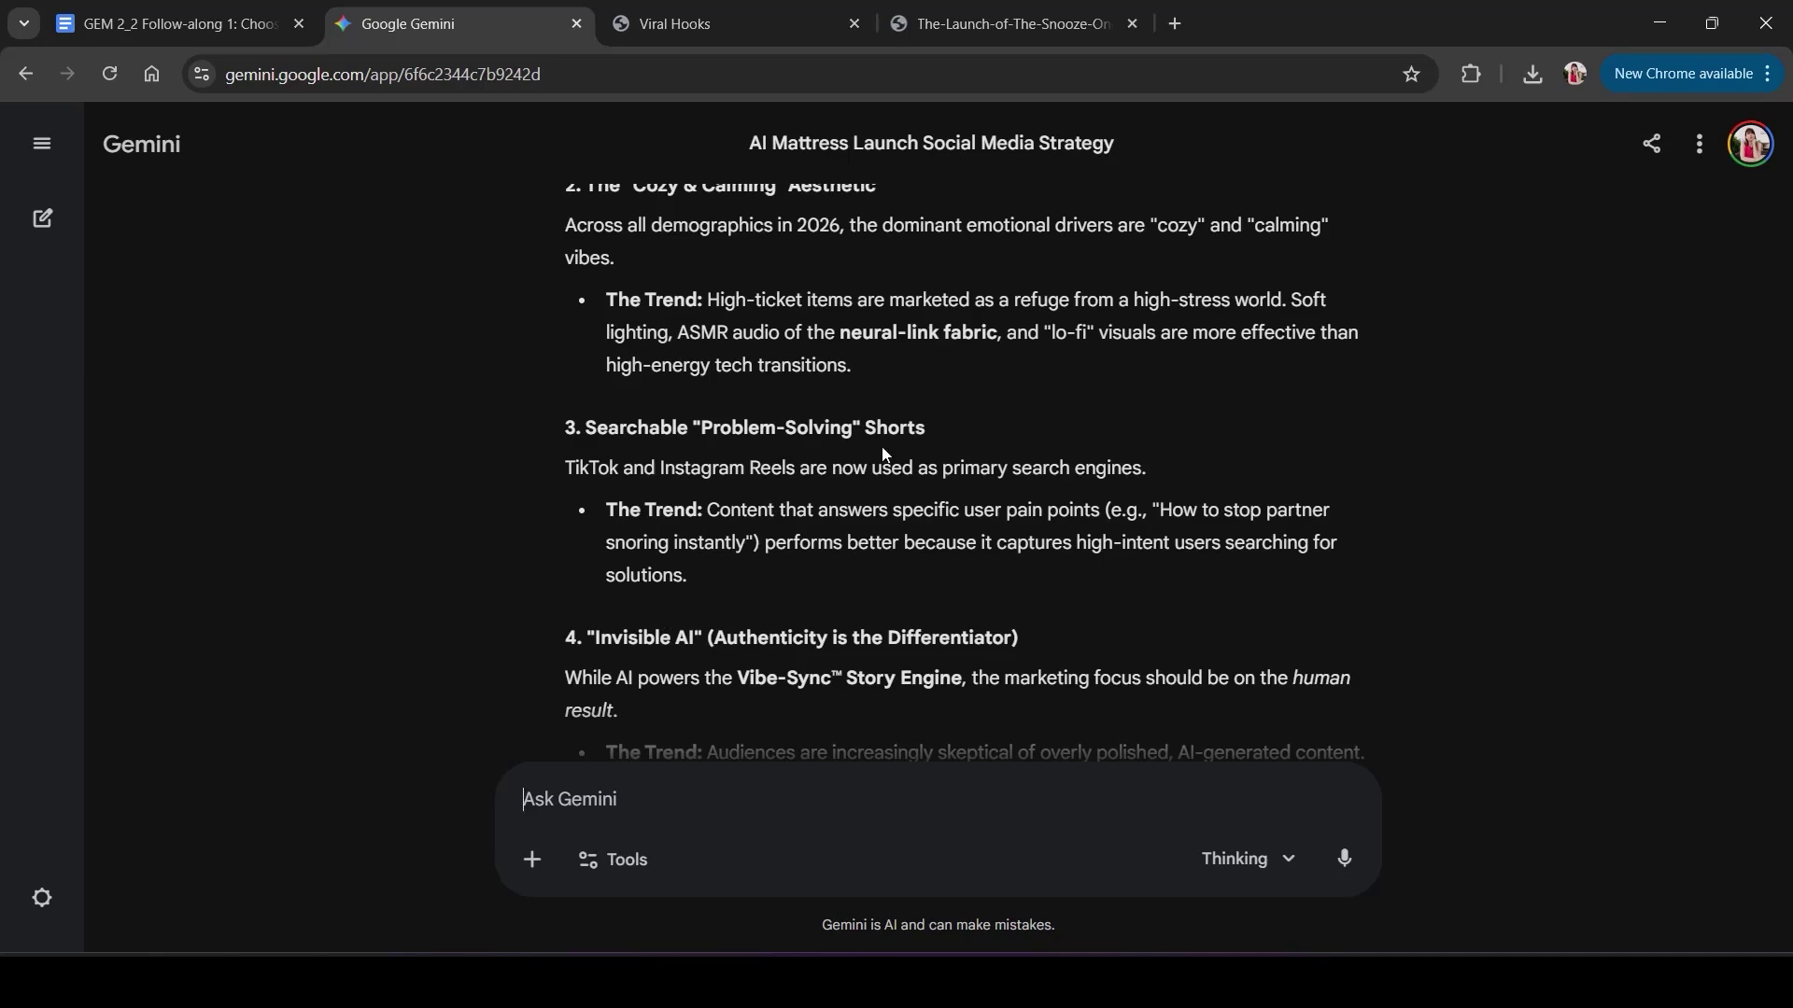
{"action": "scroll", "coordinate": [663, 613], "scroll_direction": "down", "scroll_amount": 1}
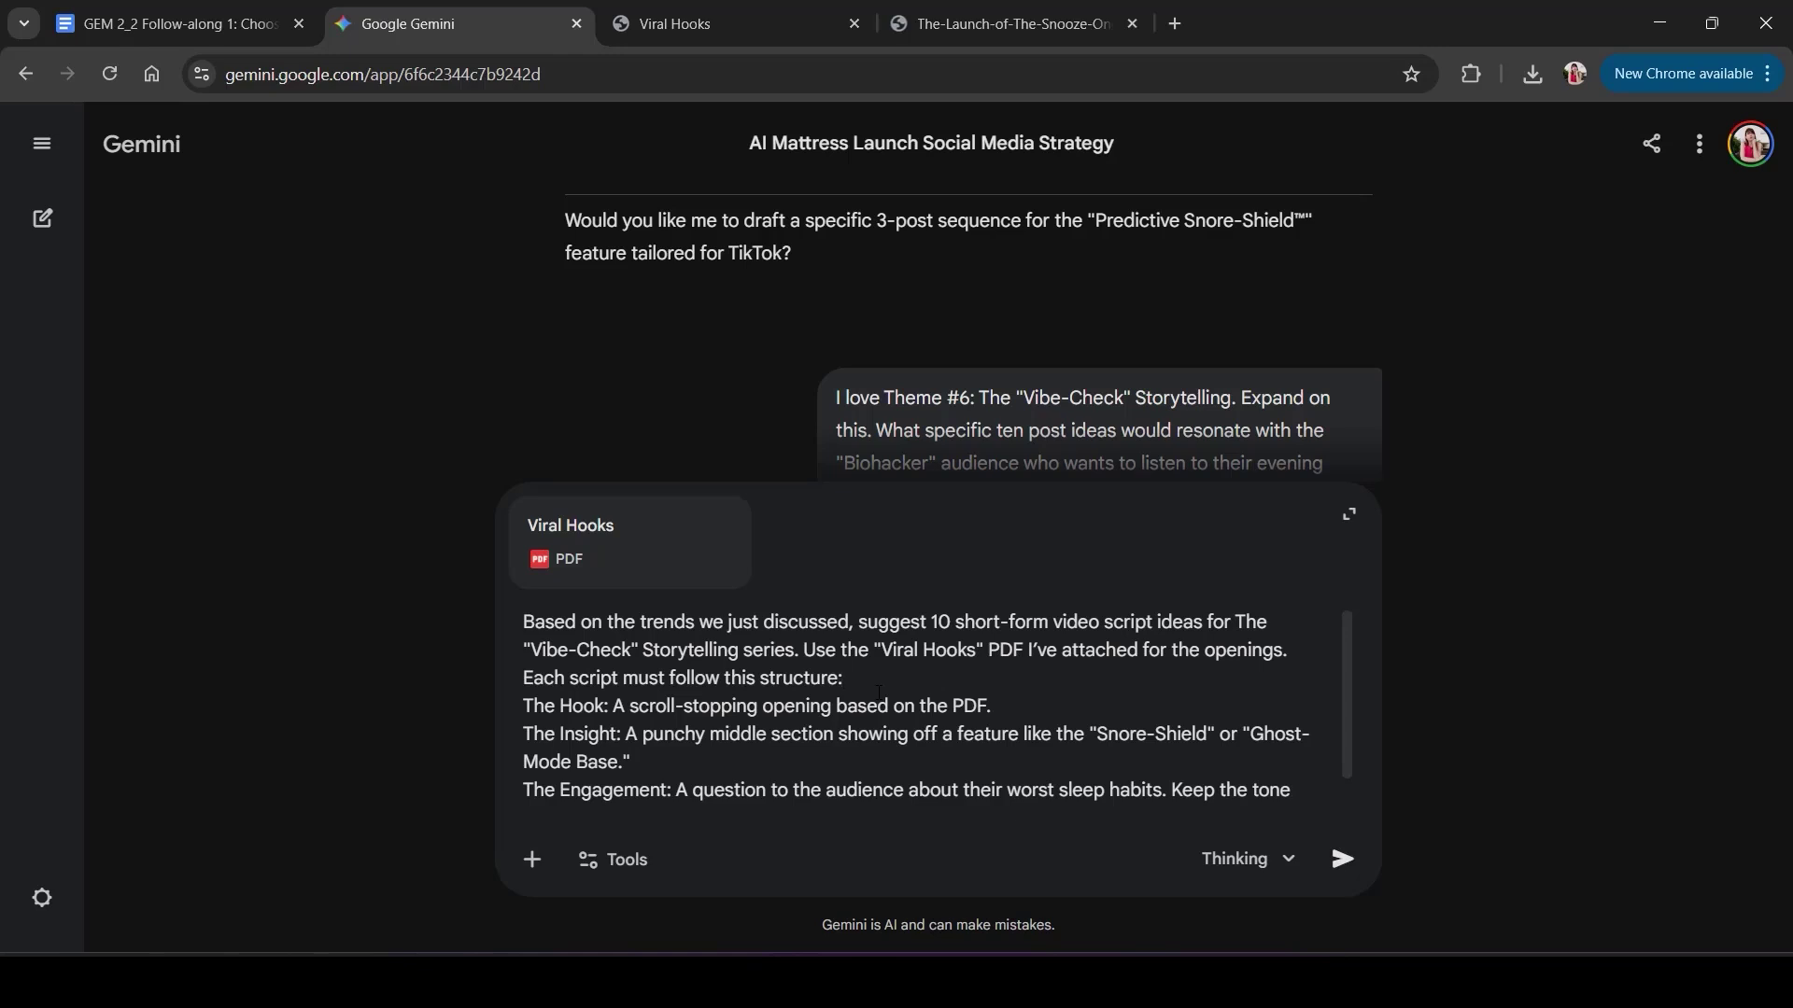
{"action": "left_click", "coordinate": [795, 651]}
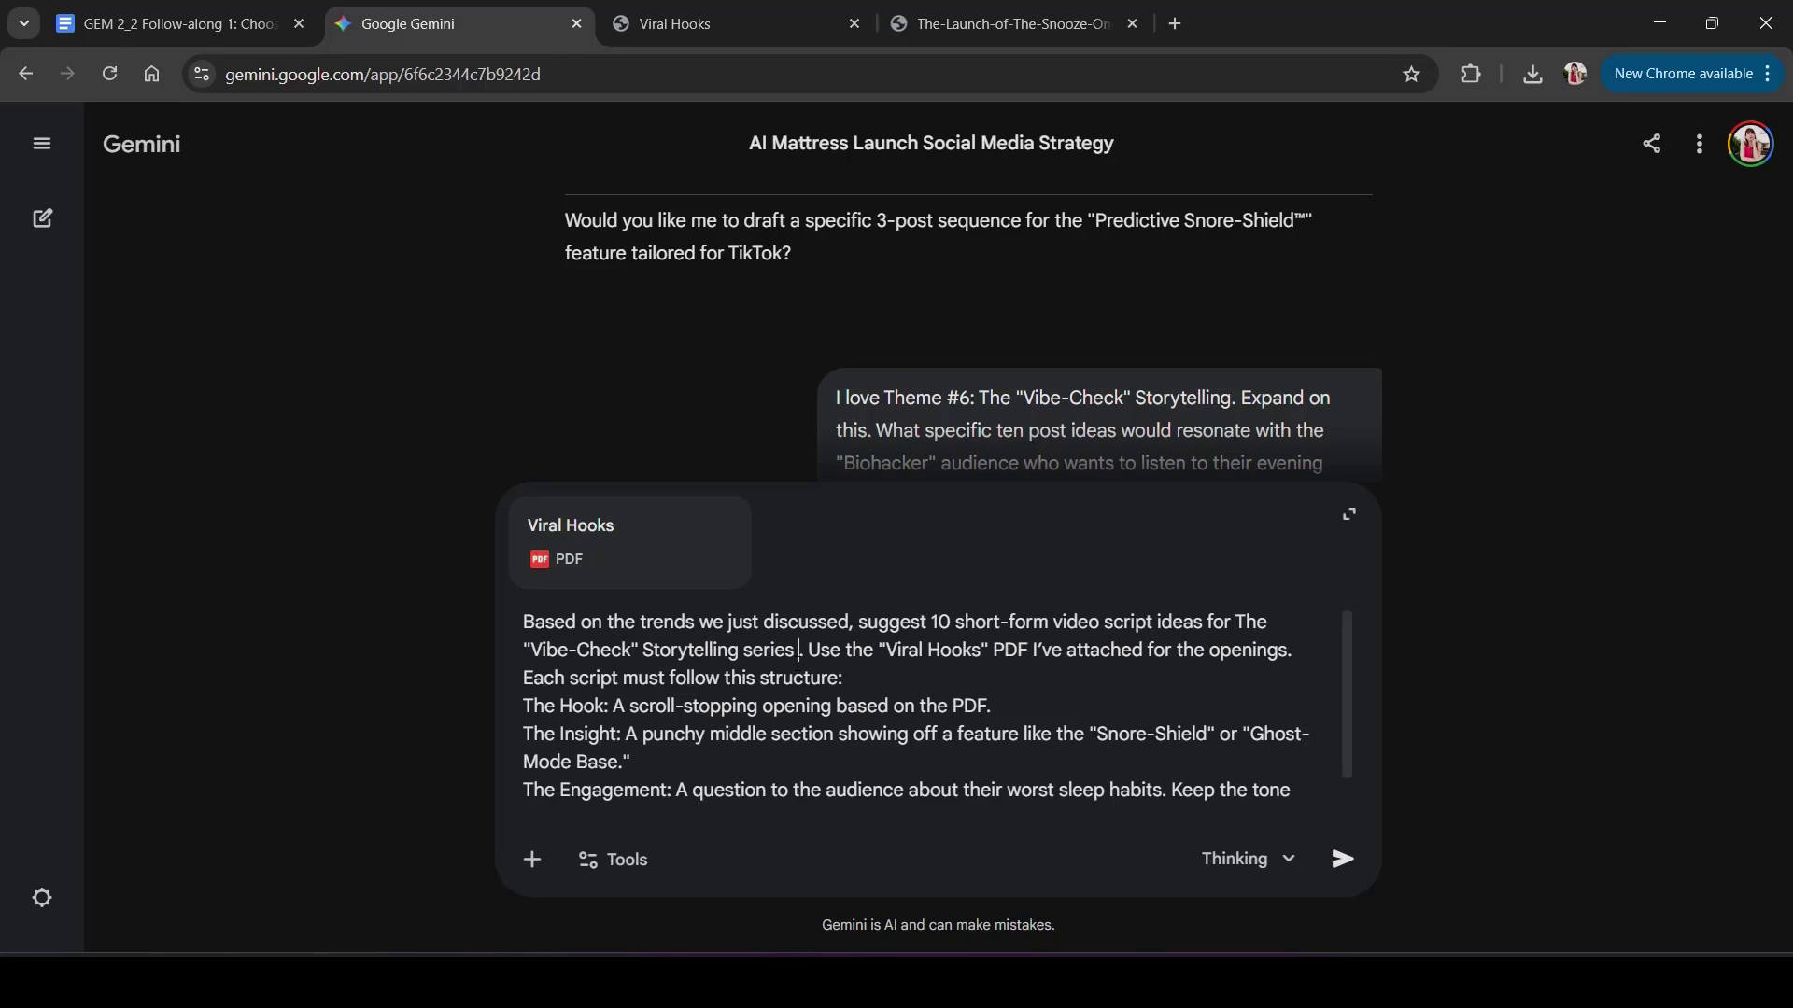
{"action": "type", "text": "for Instagram platfrom"}
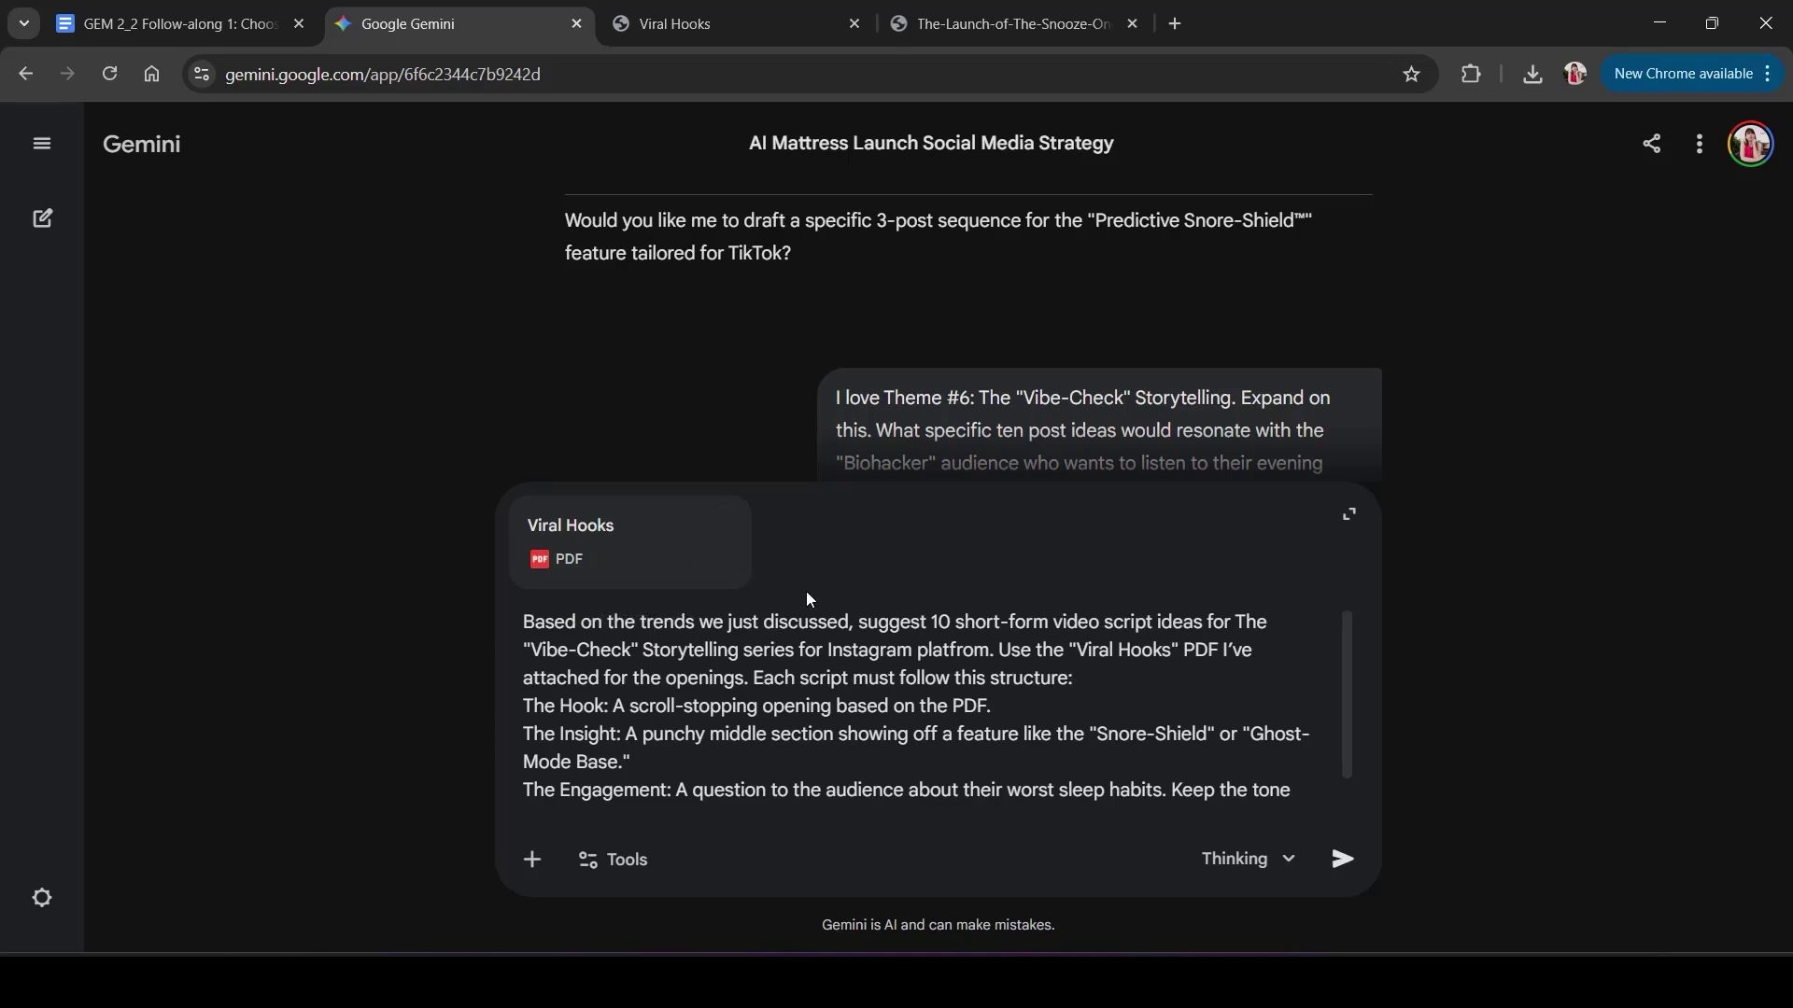
Browse the hook templates in the Viral Hooks PDF and return to the drafted Gemini prompt to check its script structure.
{"action": "left_click", "coordinate": [767, 28]}
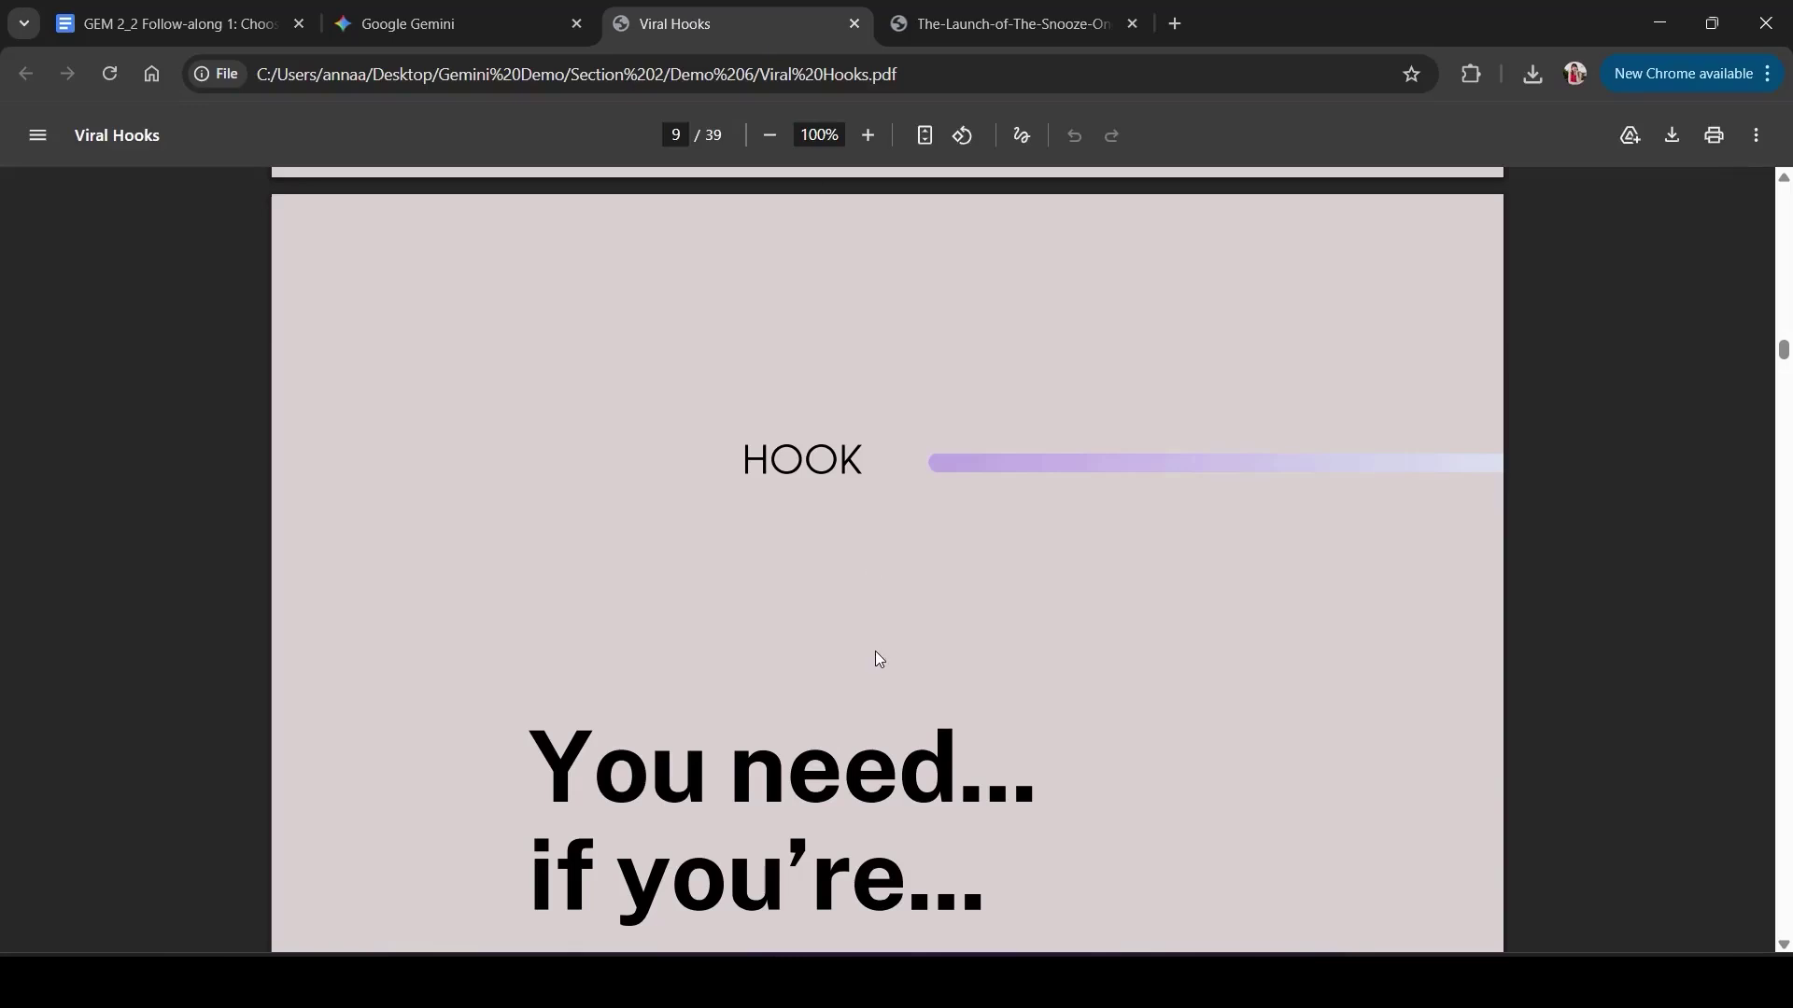
{"action": "scroll", "coordinate": [876, 653], "scroll_direction": "down", "scroll_amount": 12}
{"action": "scroll", "coordinate": [878, 651], "scroll_direction": "down", "scroll_amount": 8}
{"action": "scroll", "coordinate": [885, 654], "scroll_direction": "down", "scroll_amount": 9}
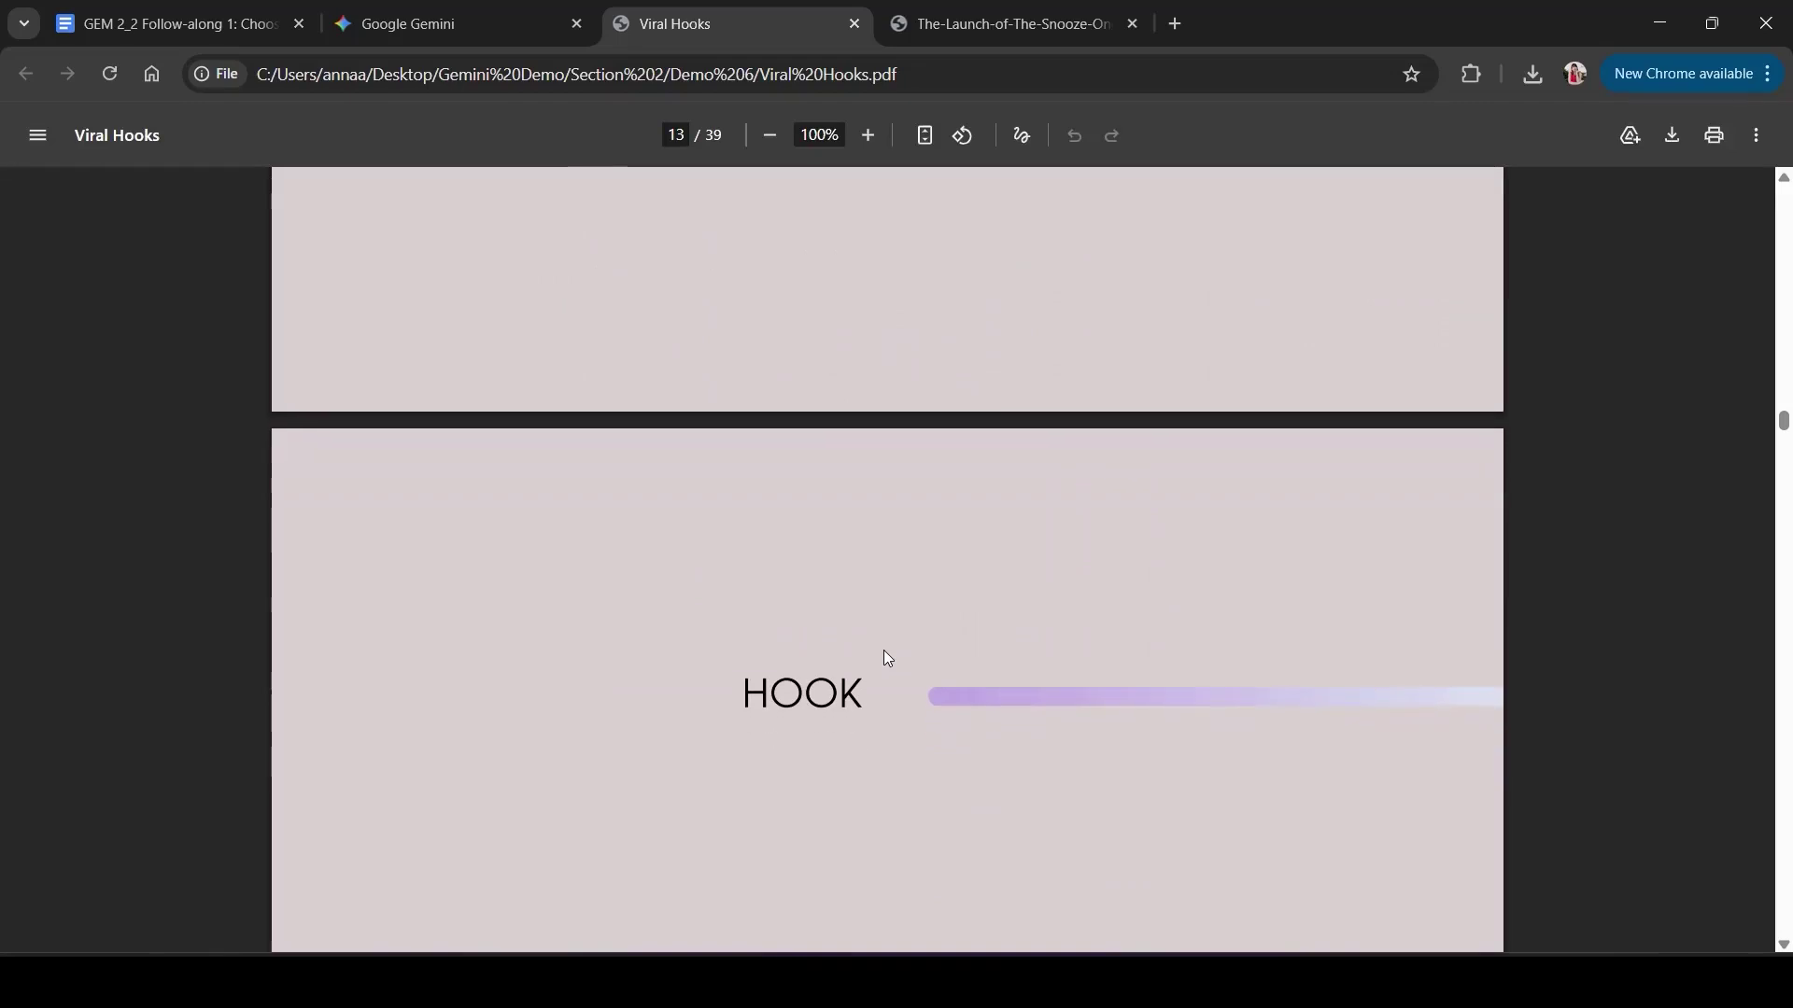
{"action": "scroll", "coordinate": [883, 651], "scroll_direction": "down", "scroll_amount": 7}
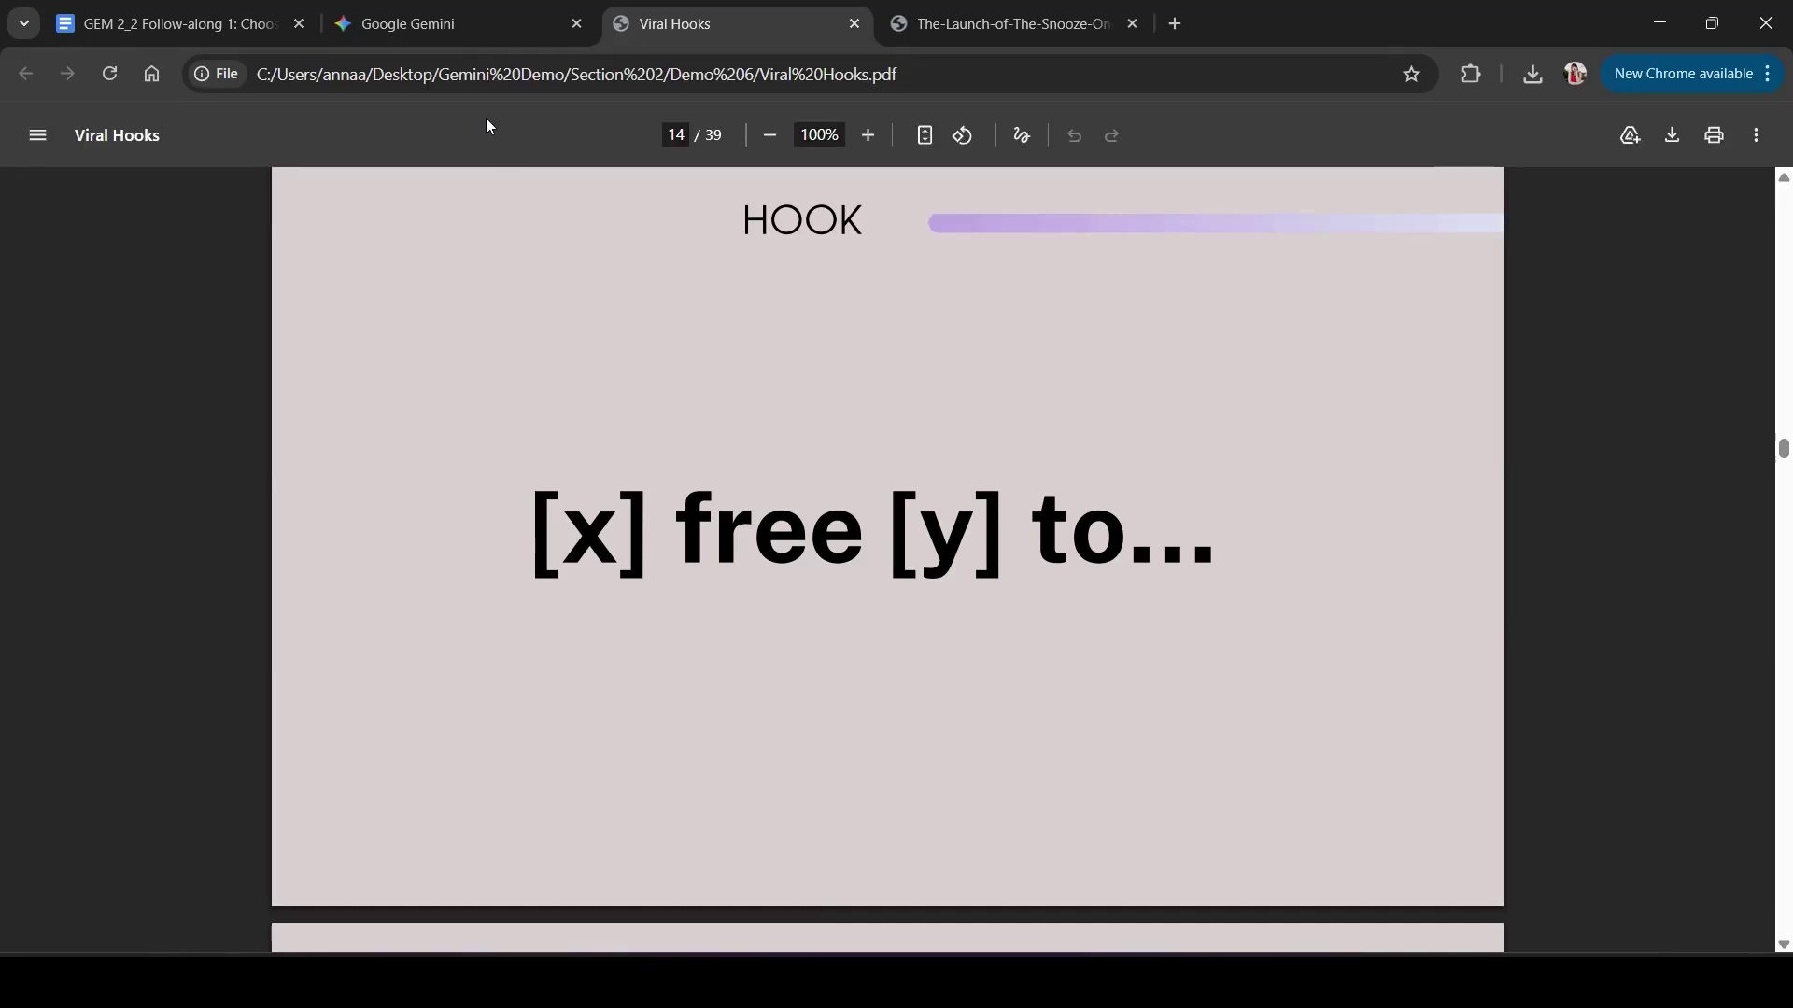
{"action": "left_click", "coordinate": [468, 28]}
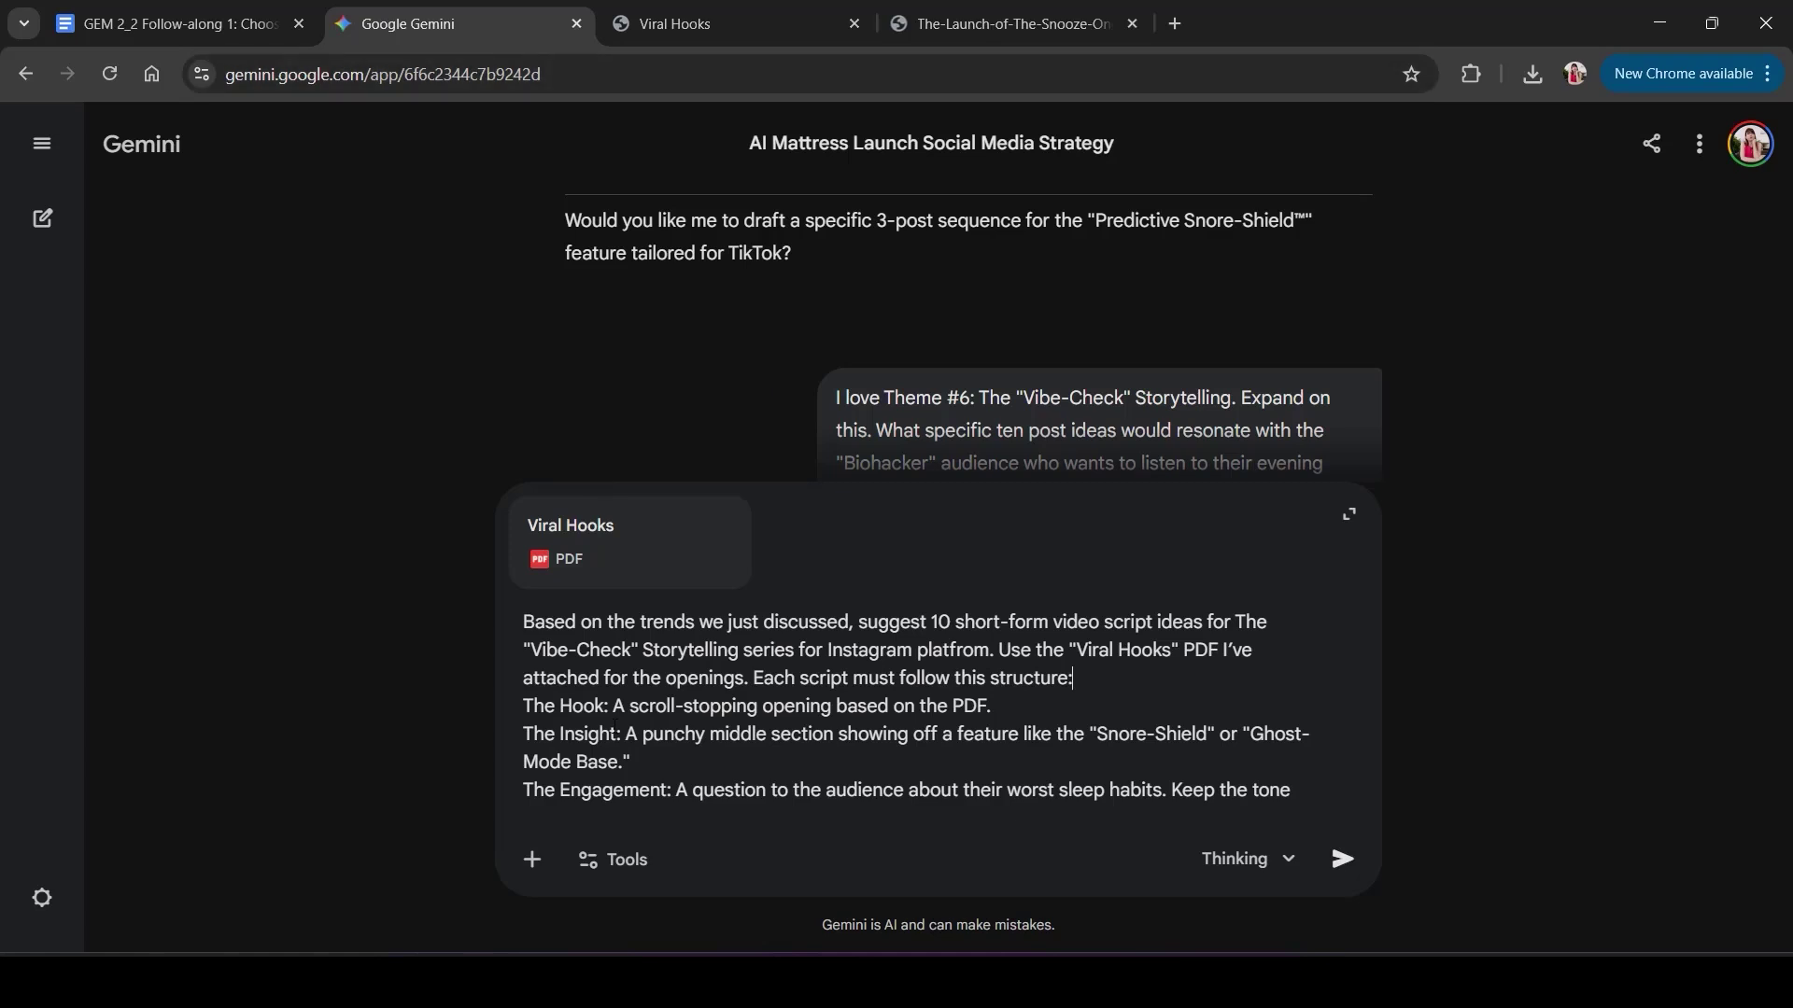
{"action": "scroll", "coordinate": [548, 707], "scroll_direction": "down", "scroll_amount": 1}
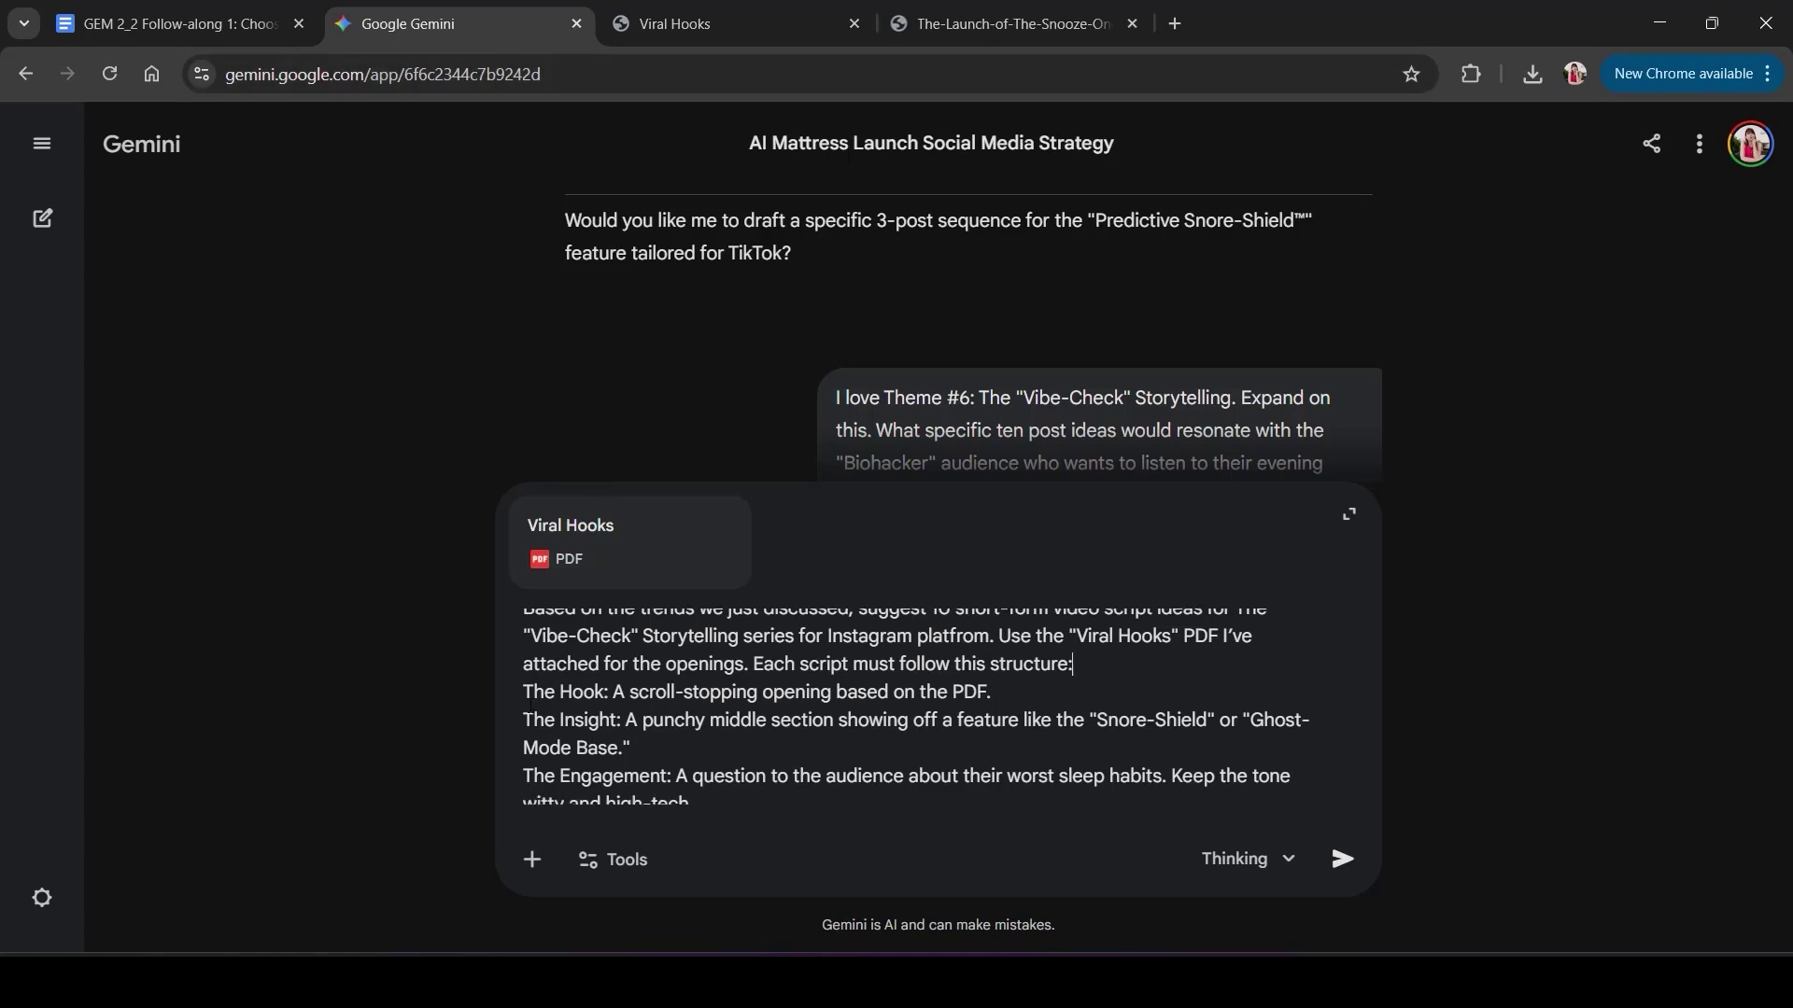
Check the Hook, Insight and Engagement structure in the drafted prompt, send it with the Viral Hooks PDF, and read the video script ideas.
{"action": "scroll", "coordinate": [528, 677], "scroll_direction": "down", "scroll_amount": 1}
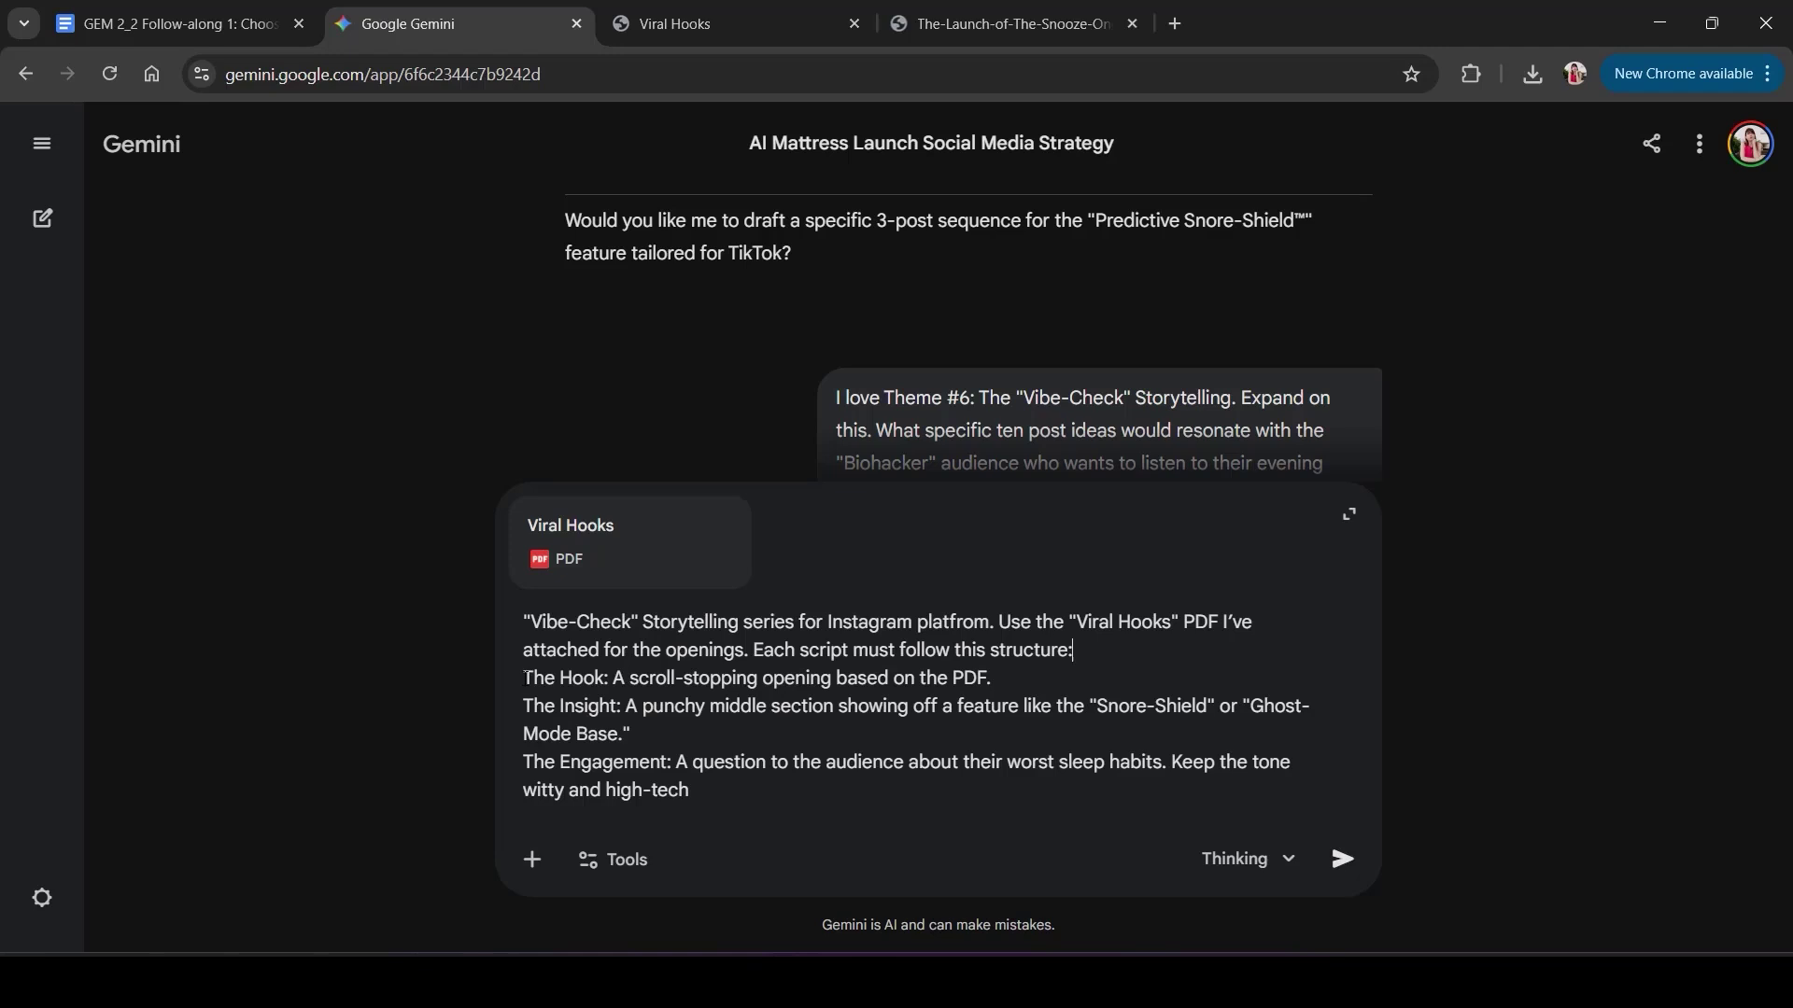
{"action": "left_click_drag", "start_coordinate": [524, 678], "coordinate": [715, 796]}
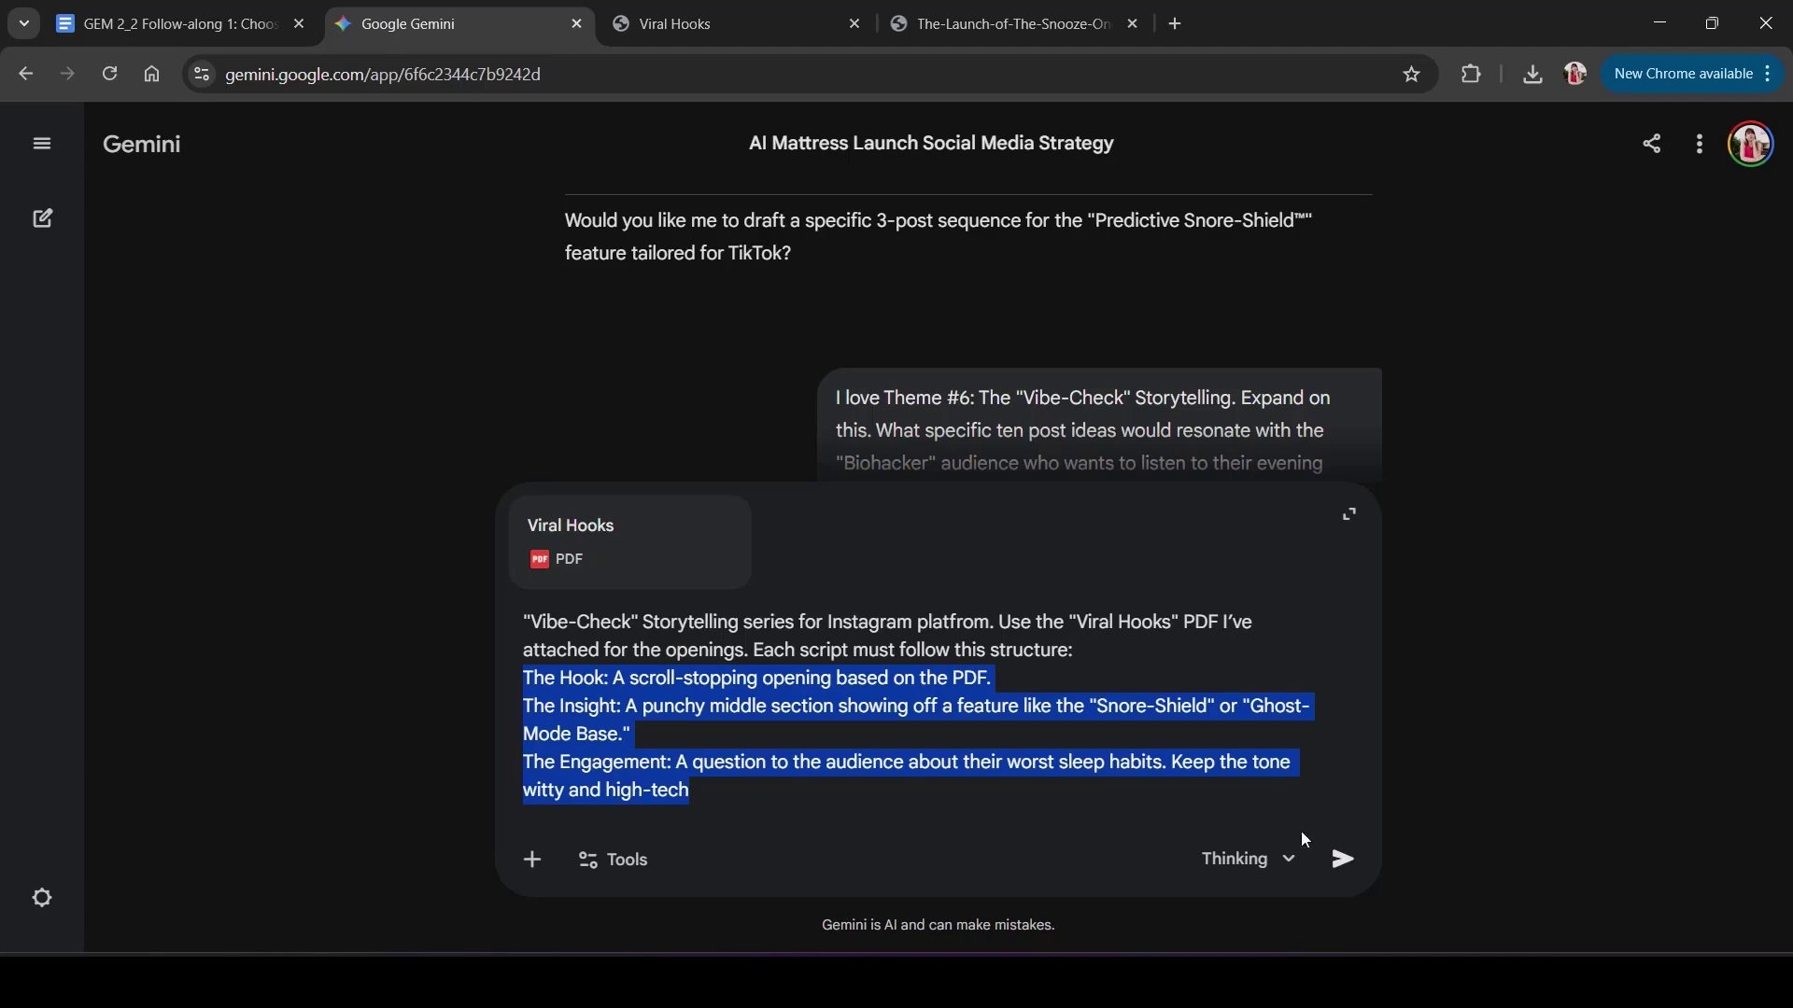
{"action": "left_click", "coordinate": [1342, 859]}
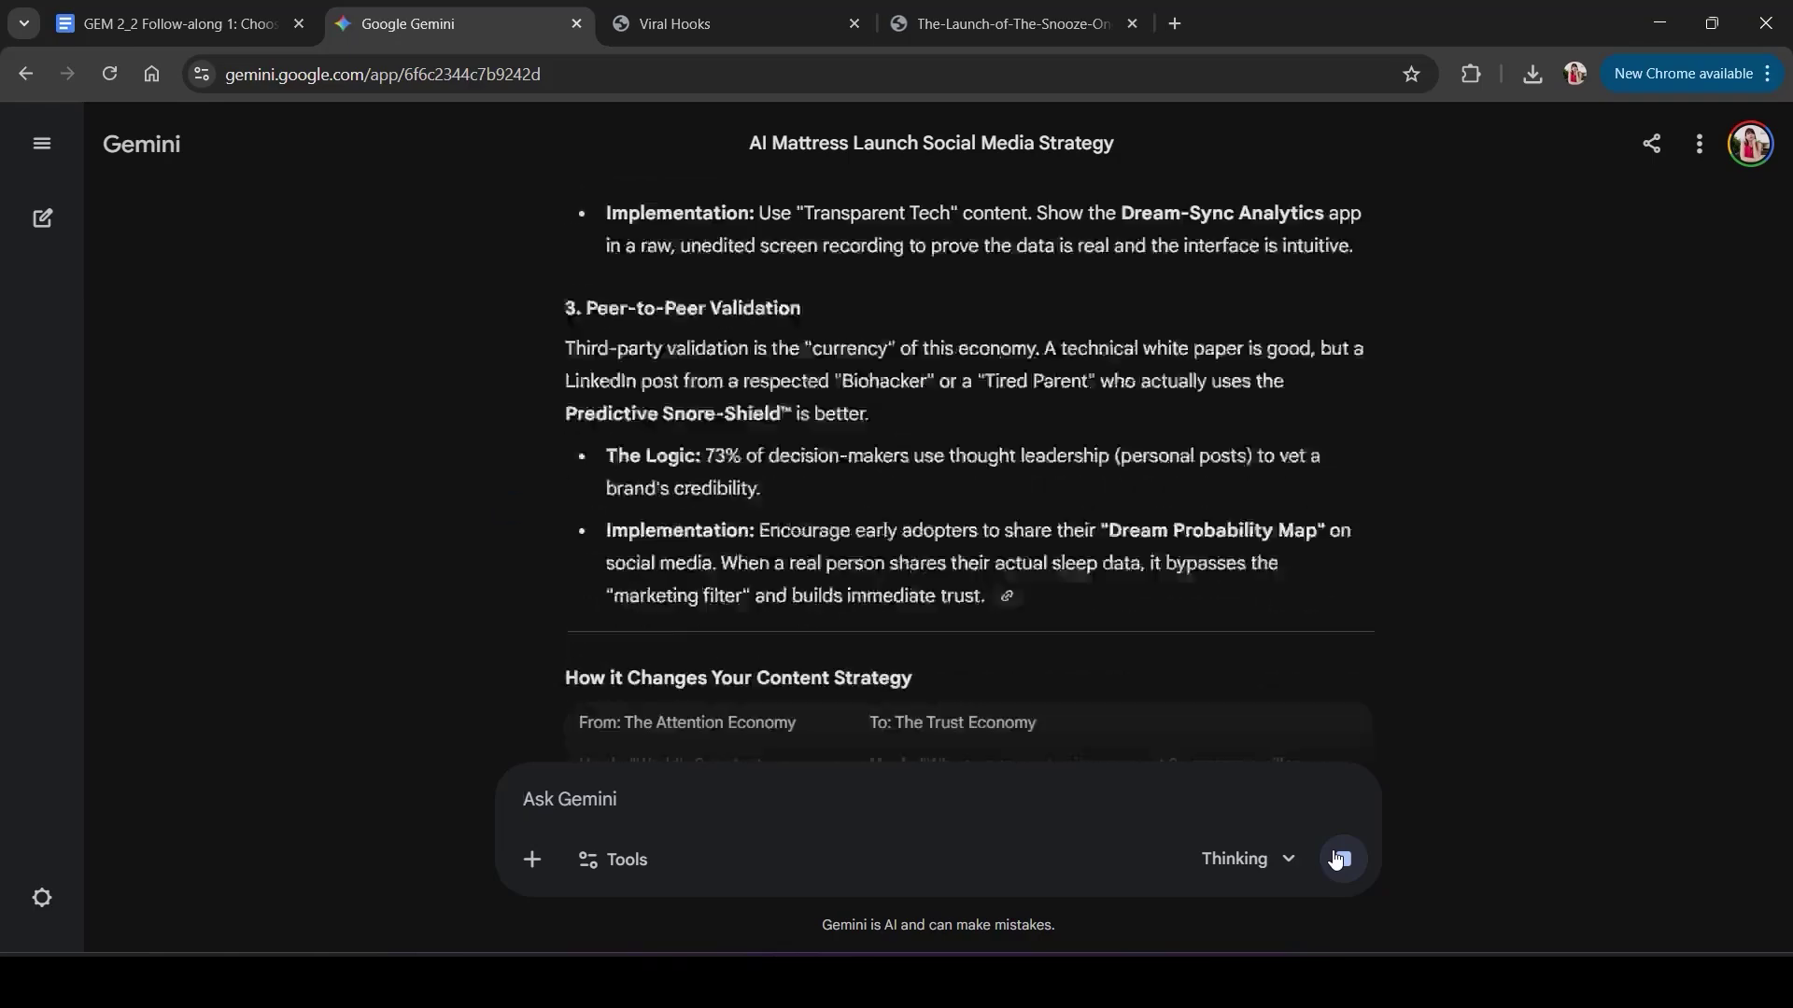
{"action": "scroll", "coordinate": [1337, 628], "scroll_direction": "down", "scroll_amount": 20}
{"action": "scroll", "coordinate": [1269, 607], "scroll_direction": "up", "scroll_amount": 20}
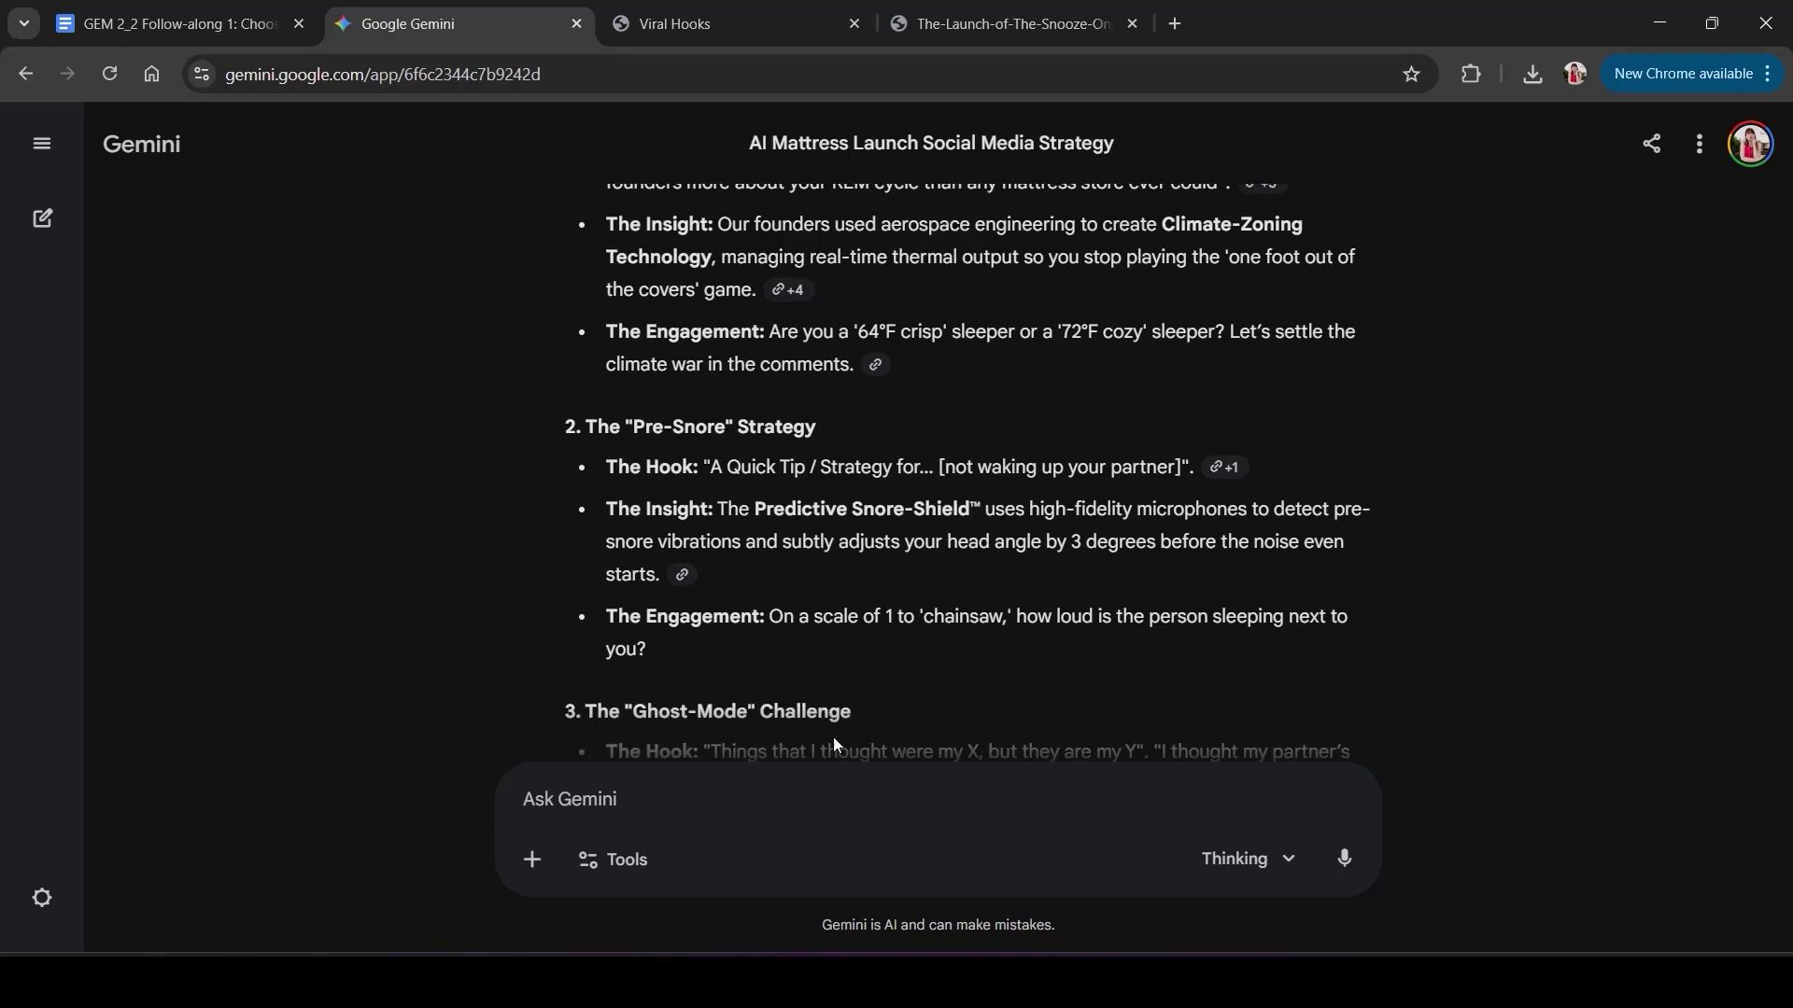
Ask for a full teleprompter-ready script for idea number 2 before going on to anything else.
{"action": "scroll", "coordinate": [904, 589], "scroll_direction": "down", "scroll_amount": 20}
{"action": "type", "text": "Before we do this, can you provide me with a full telempomter ready script for the idea number 2?"}
{"action": "key", "text": "Return"}
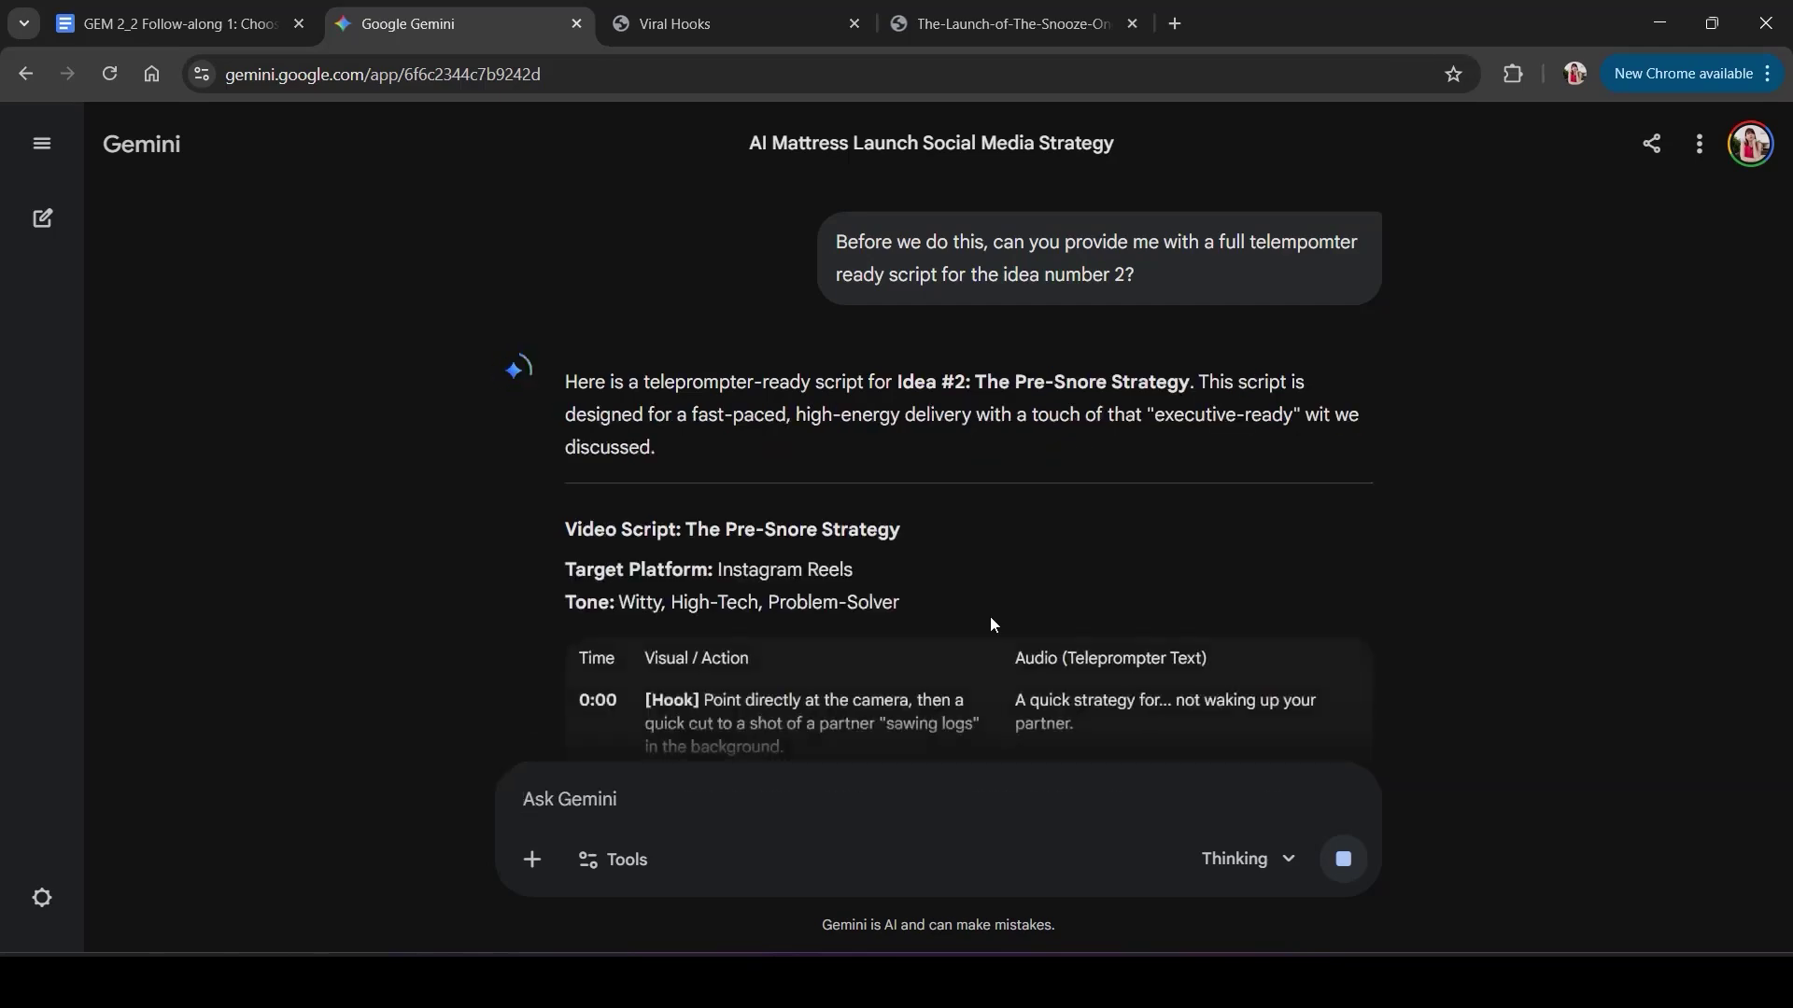
Read through the Pre-Snore Strategy script, checking its timed visual and audio rows, the production notes and the closing suggestion.
{"action": "scroll", "coordinate": [992, 624], "scroll_direction": "down", "scroll_amount": 5}
{"action": "scroll", "coordinate": [990, 616], "scroll_direction": "down", "scroll_amount": 6}
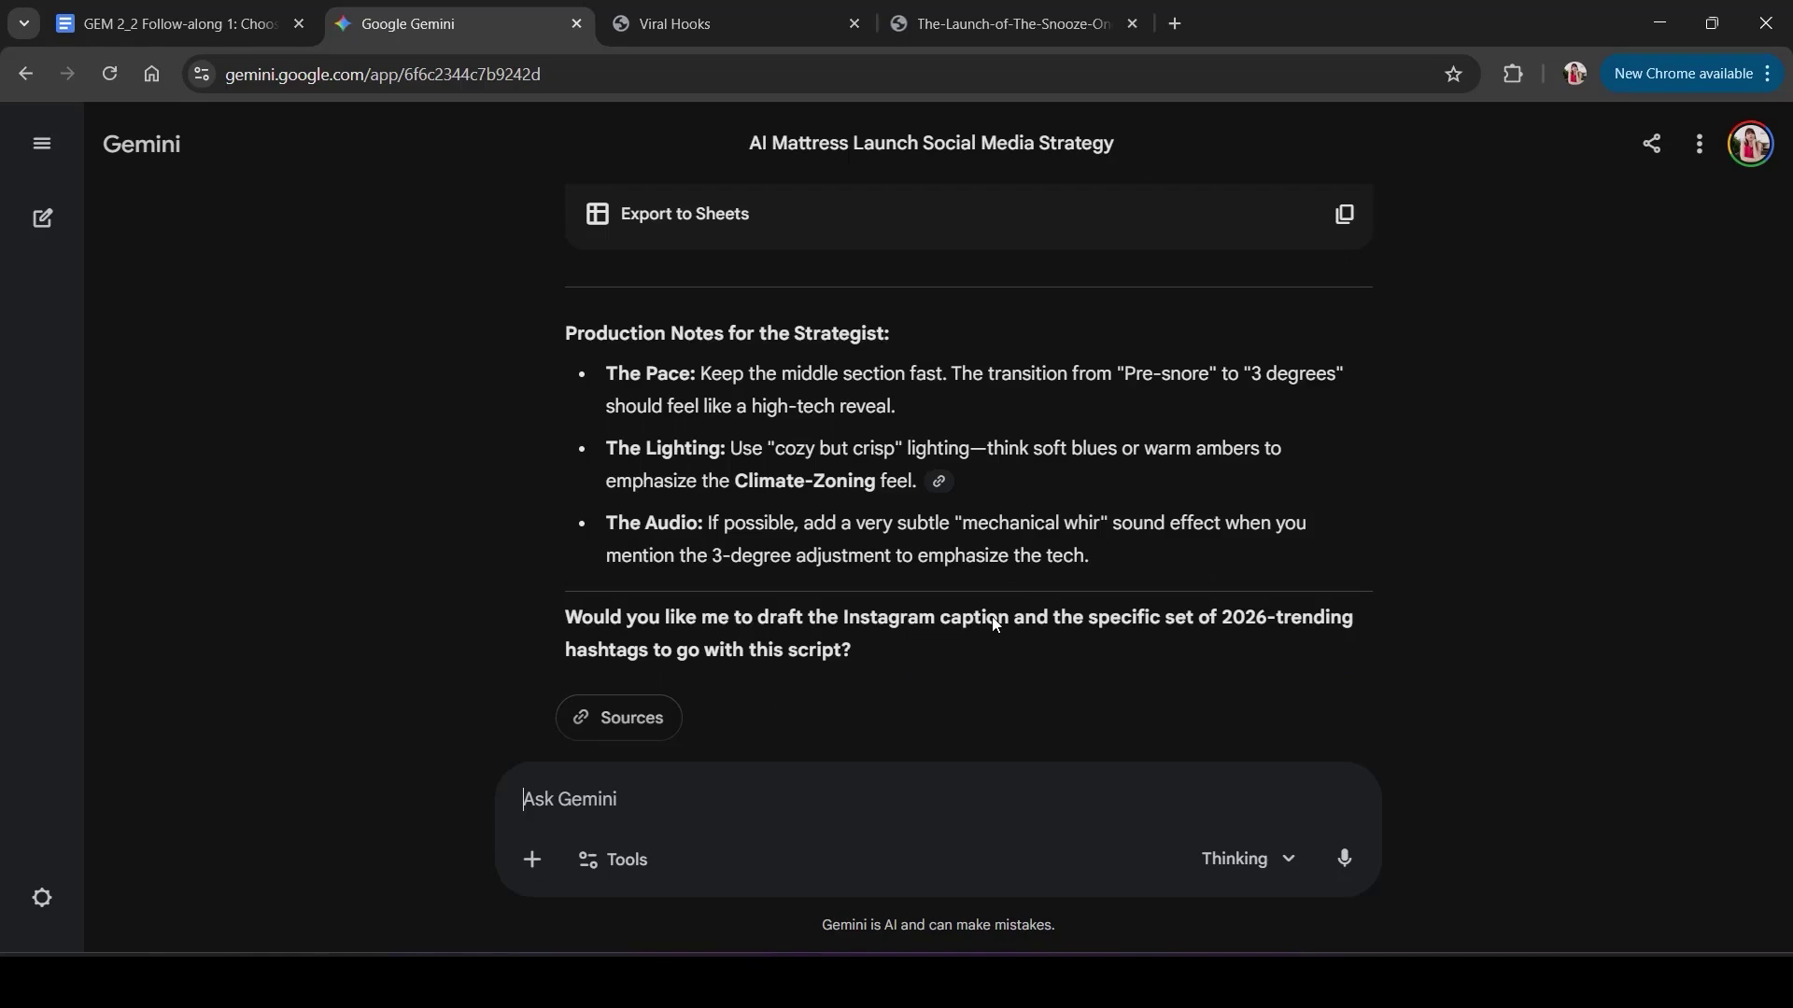
{"action": "scroll", "coordinate": [994, 617], "scroll_direction": "up", "scroll_amount": 10}
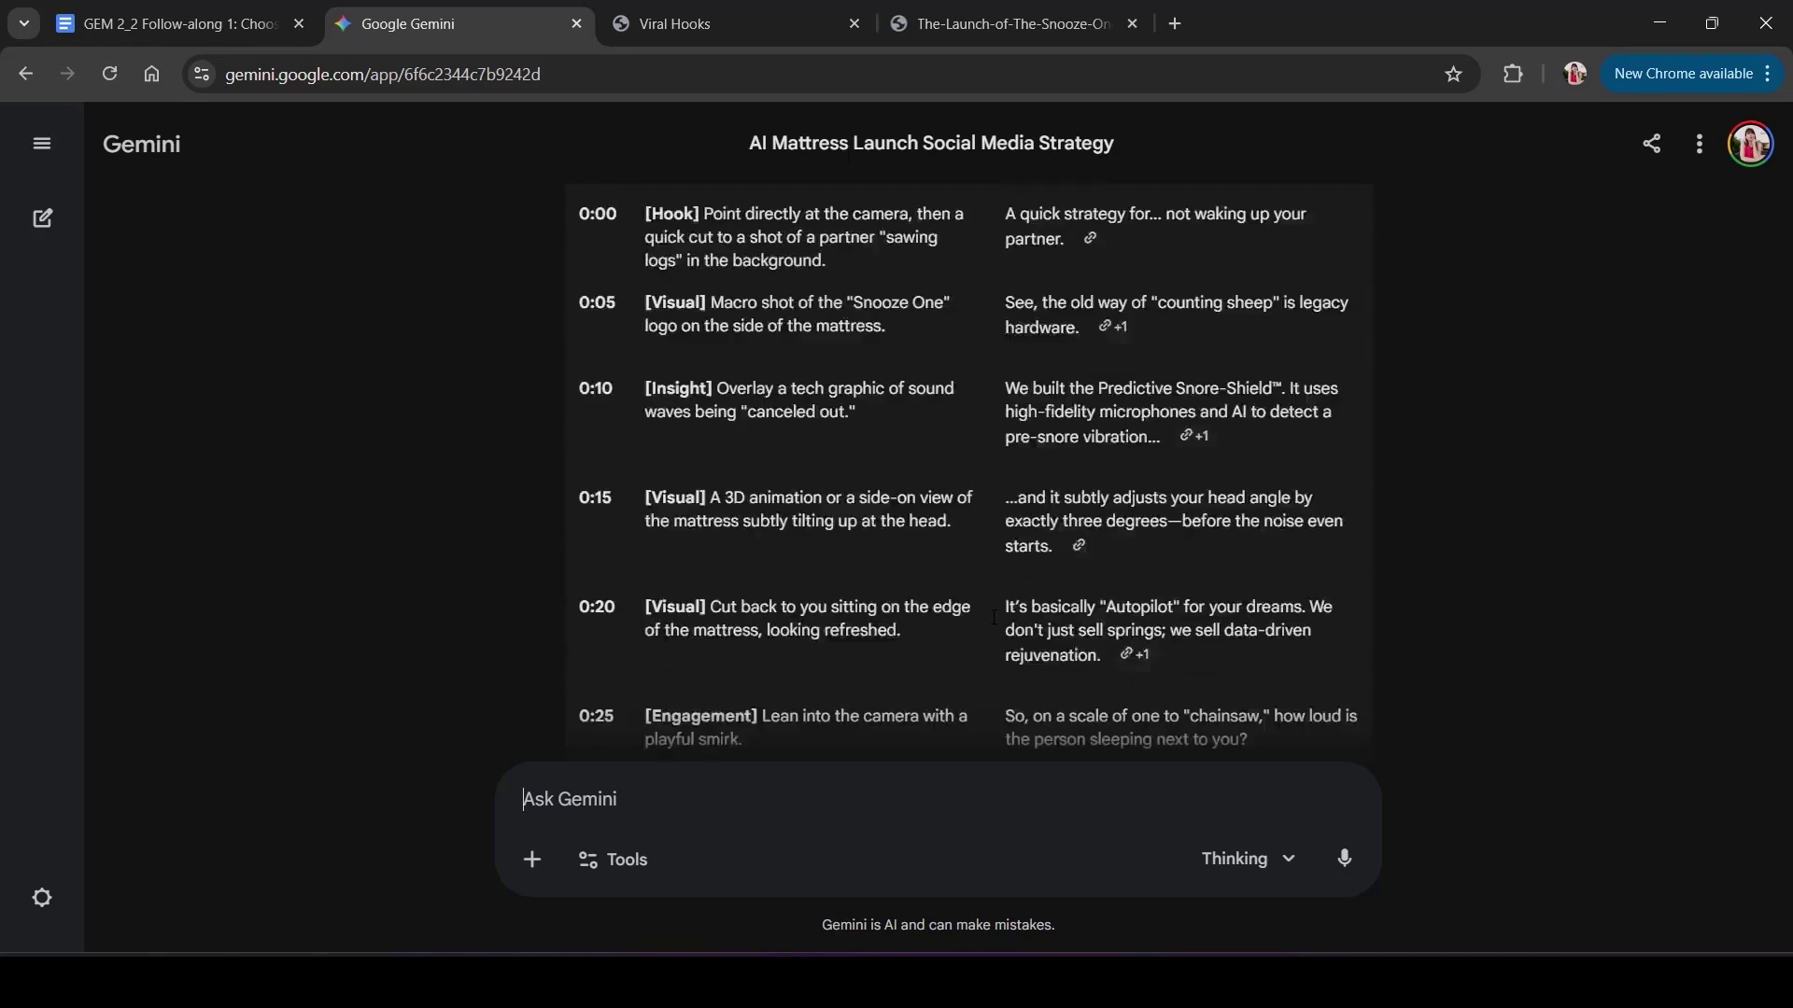
{"action": "scroll", "coordinate": [994, 617], "scroll_direction": "down", "scroll_amount": 3}
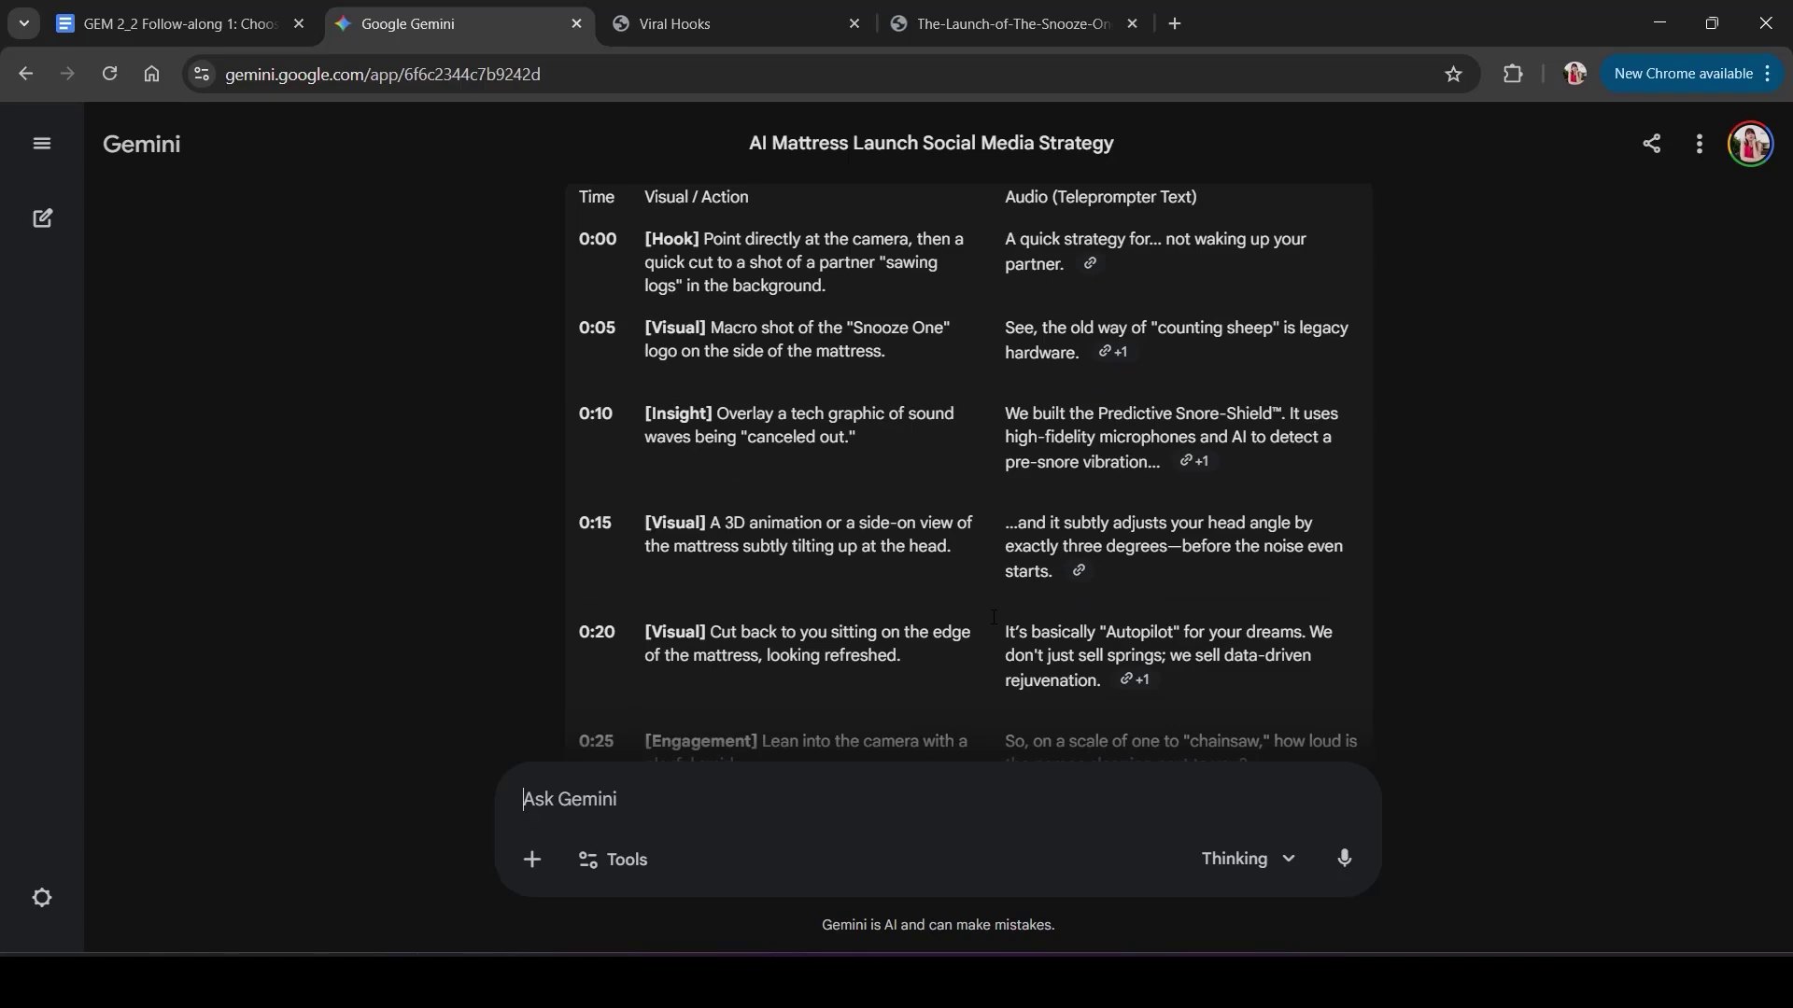
{"action": "scroll", "coordinate": [994, 617], "scroll_direction": "up", "scroll_amount": 1}
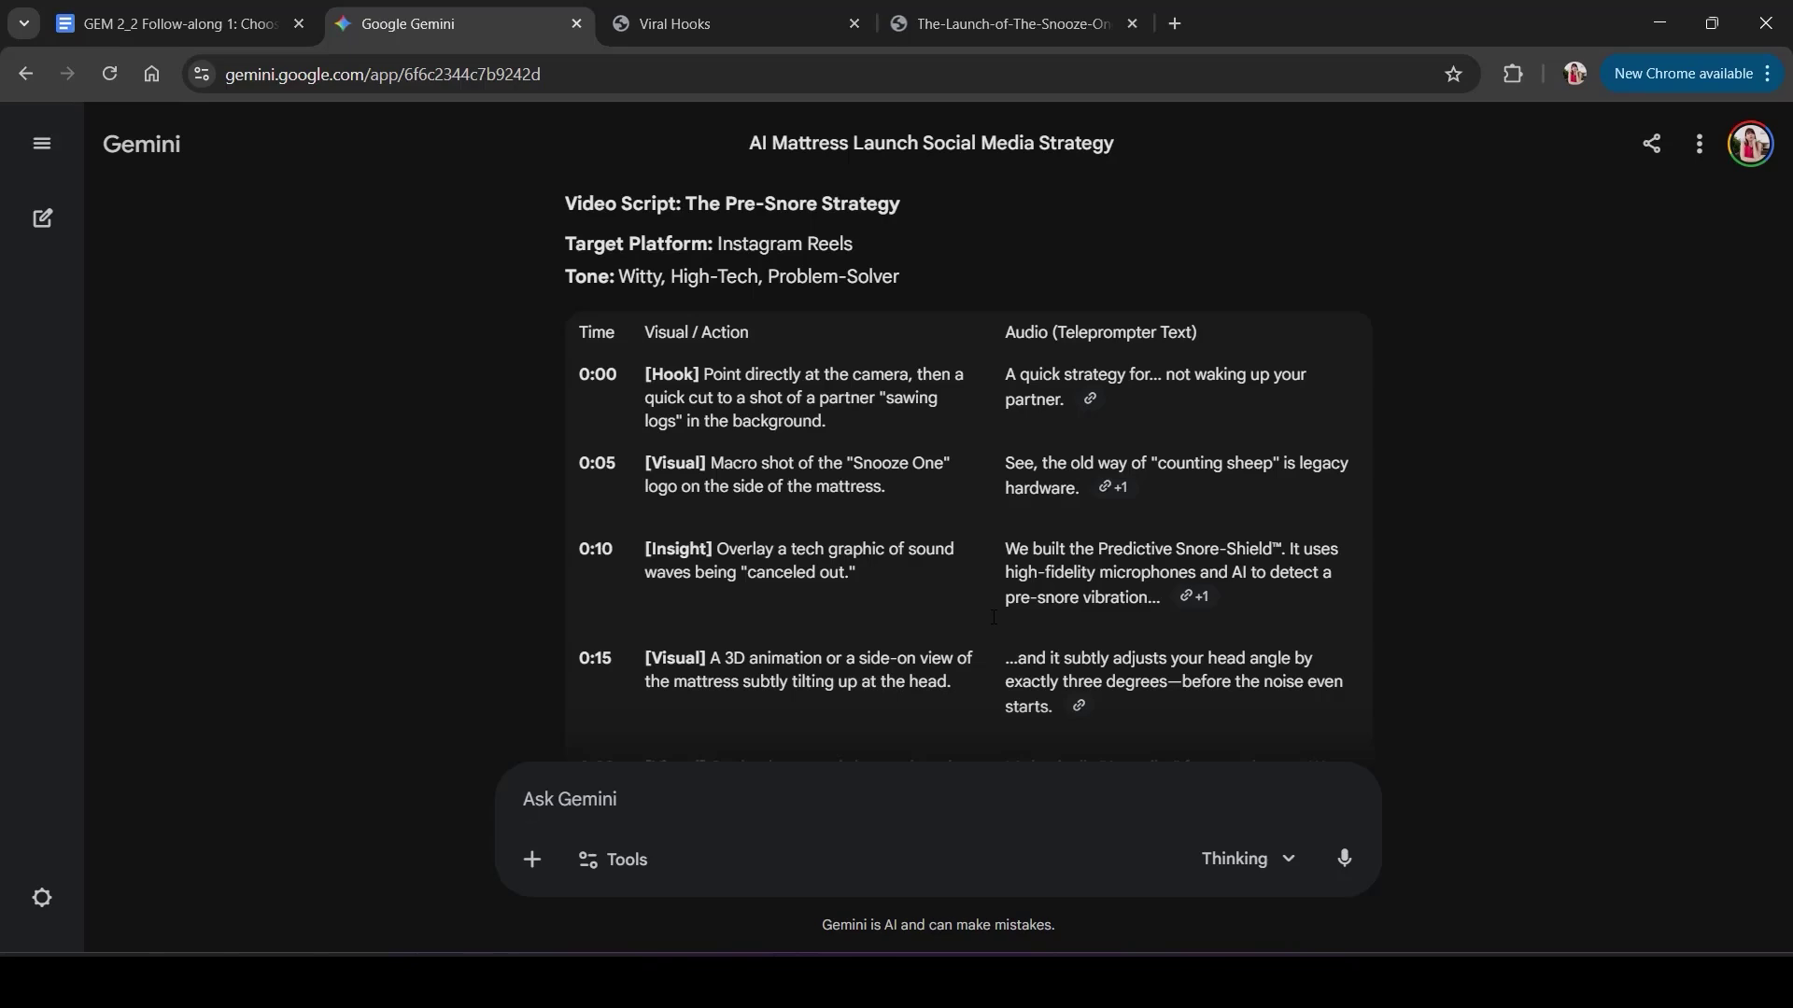
{"action": "scroll", "coordinate": [993, 616], "scroll_direction": "down", "scroll_amount": 4}
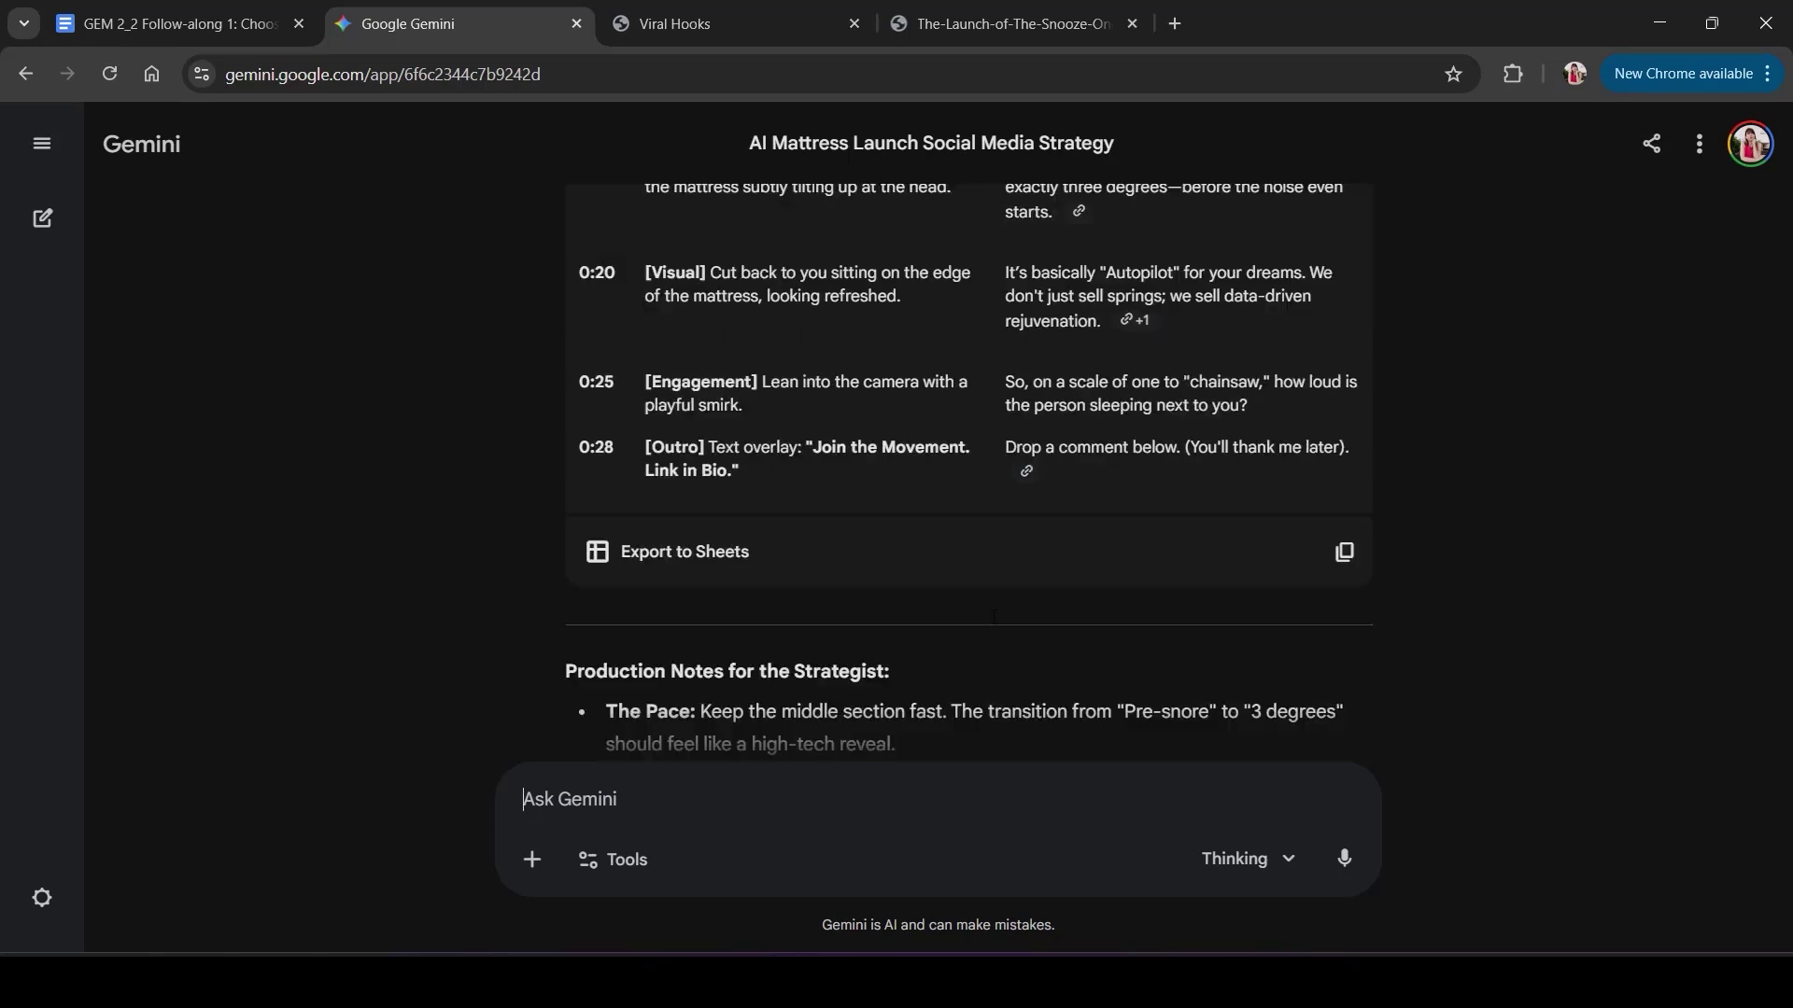
{"action": "scroll", "coordinate": [994, 616], "scroll_direction": "up", "scroll_amount": 1}
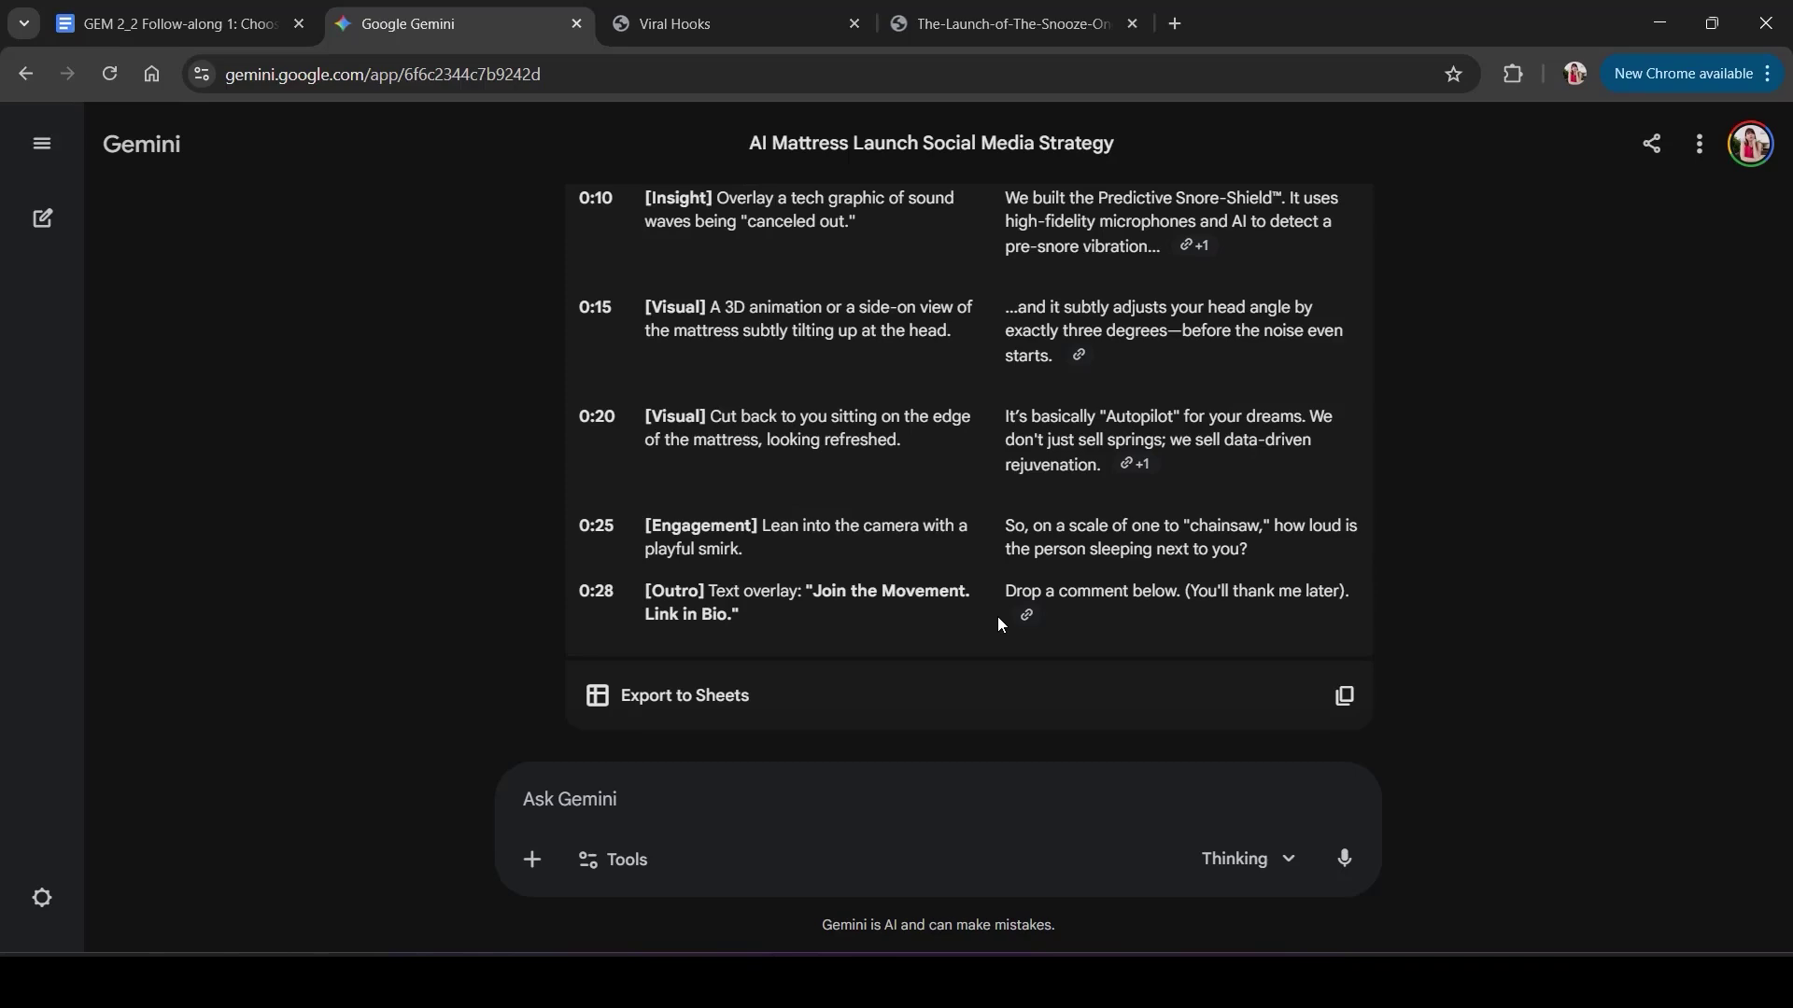
{"action": "scroll", "coordinate": [997, 617], "scroll_direction": "down", "scroll_amount": 4}
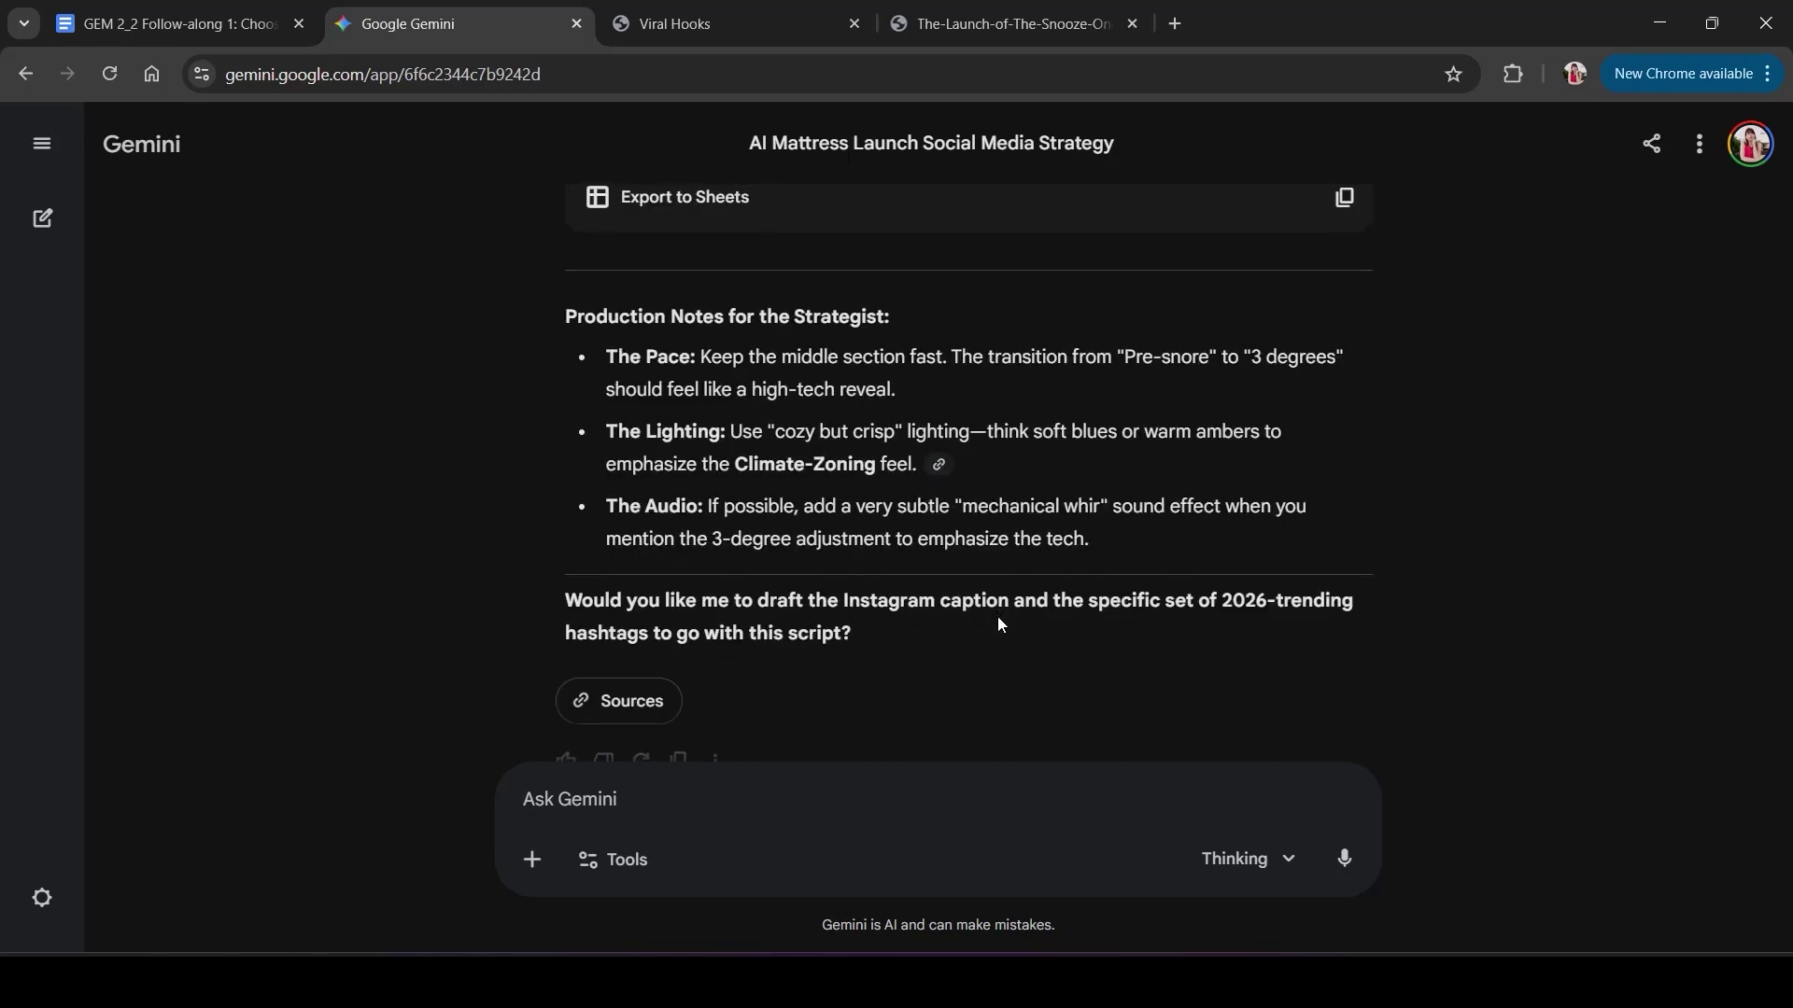
{"action": "scroll", "coordinate": [997, 617], "scroll_direction": "up", "scroll_amount": 6}
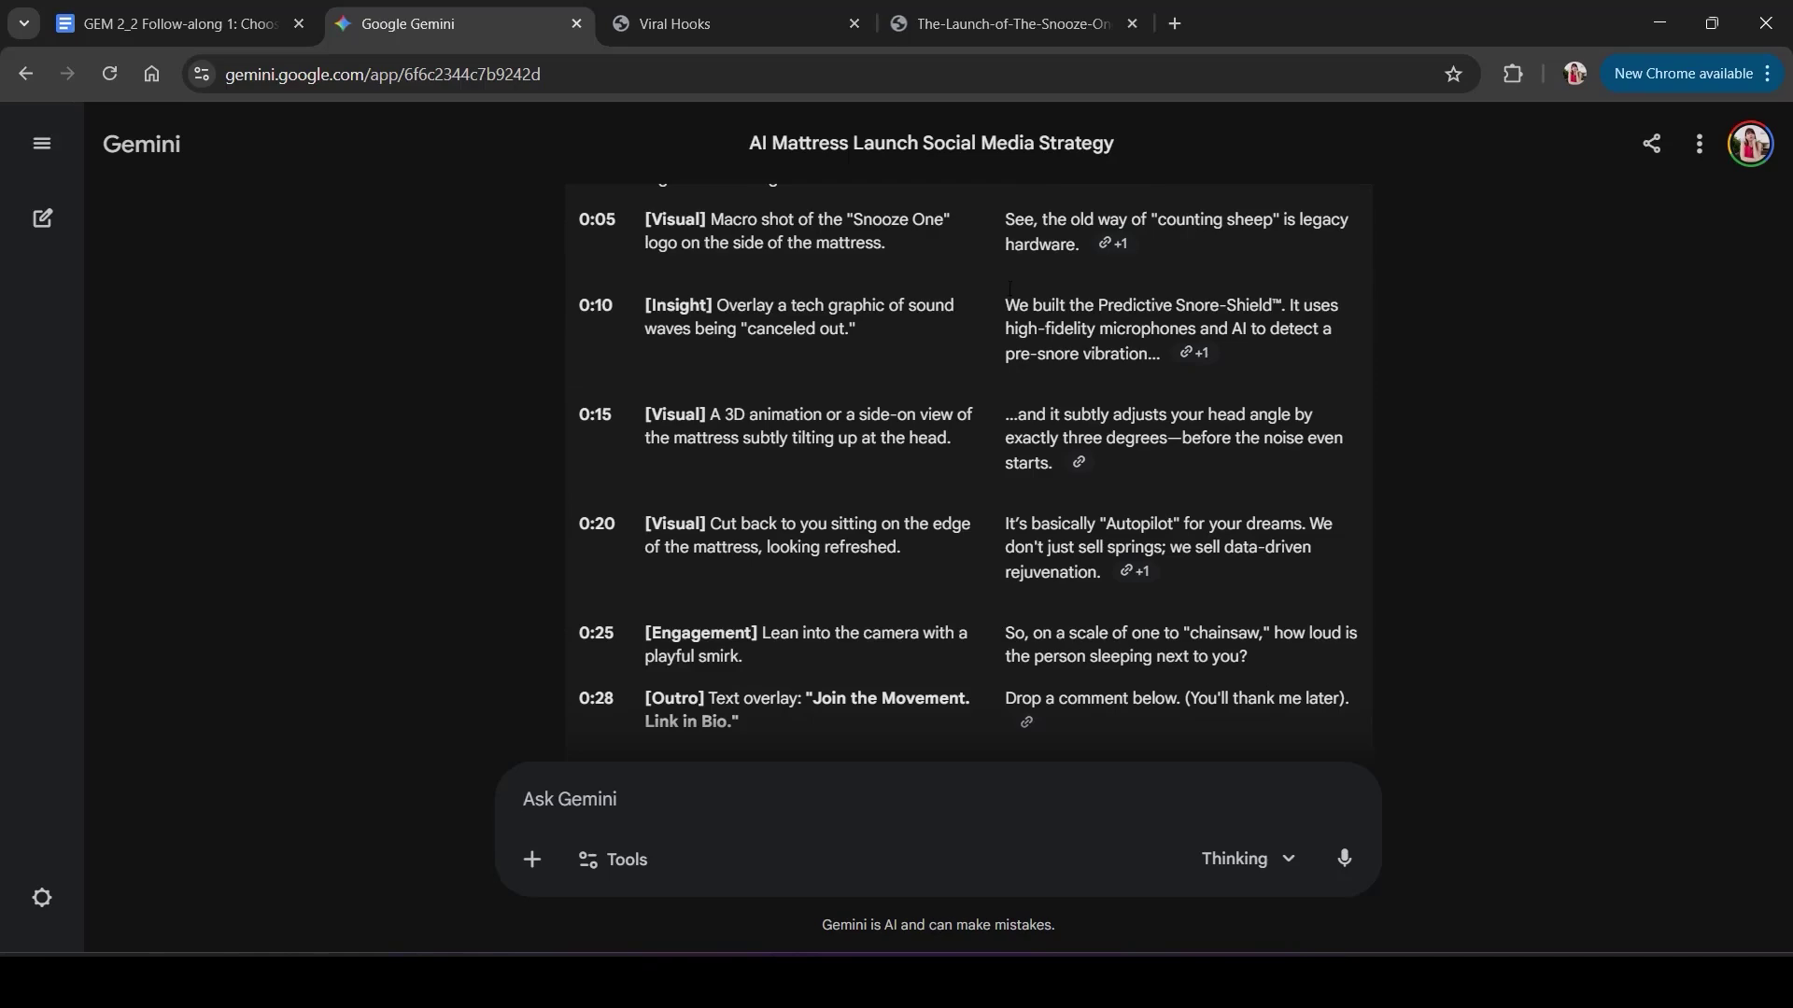
{"action": "scroll", "coordinate": [882, 388], "scroll_direction": "down", "scroll_amount": 3}
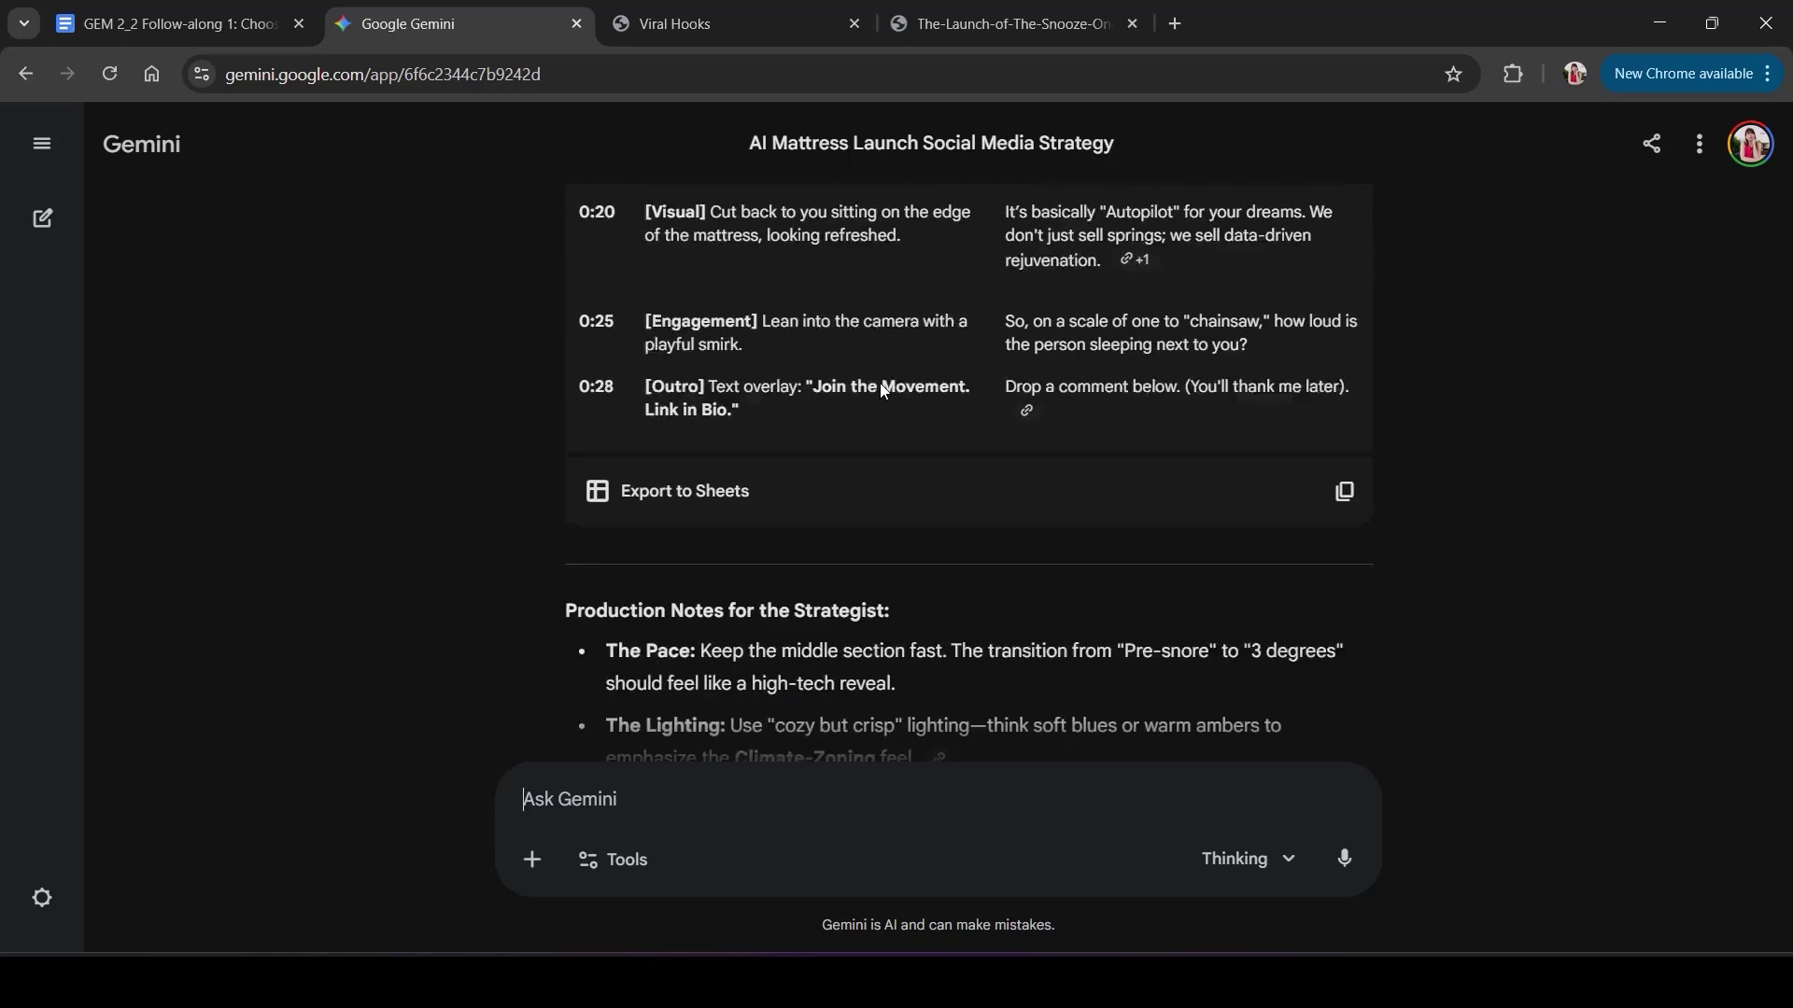
{"action": "scroll", "coordinate": [880, 390], "scroll_direction": "down", "scroll_amount": 3}
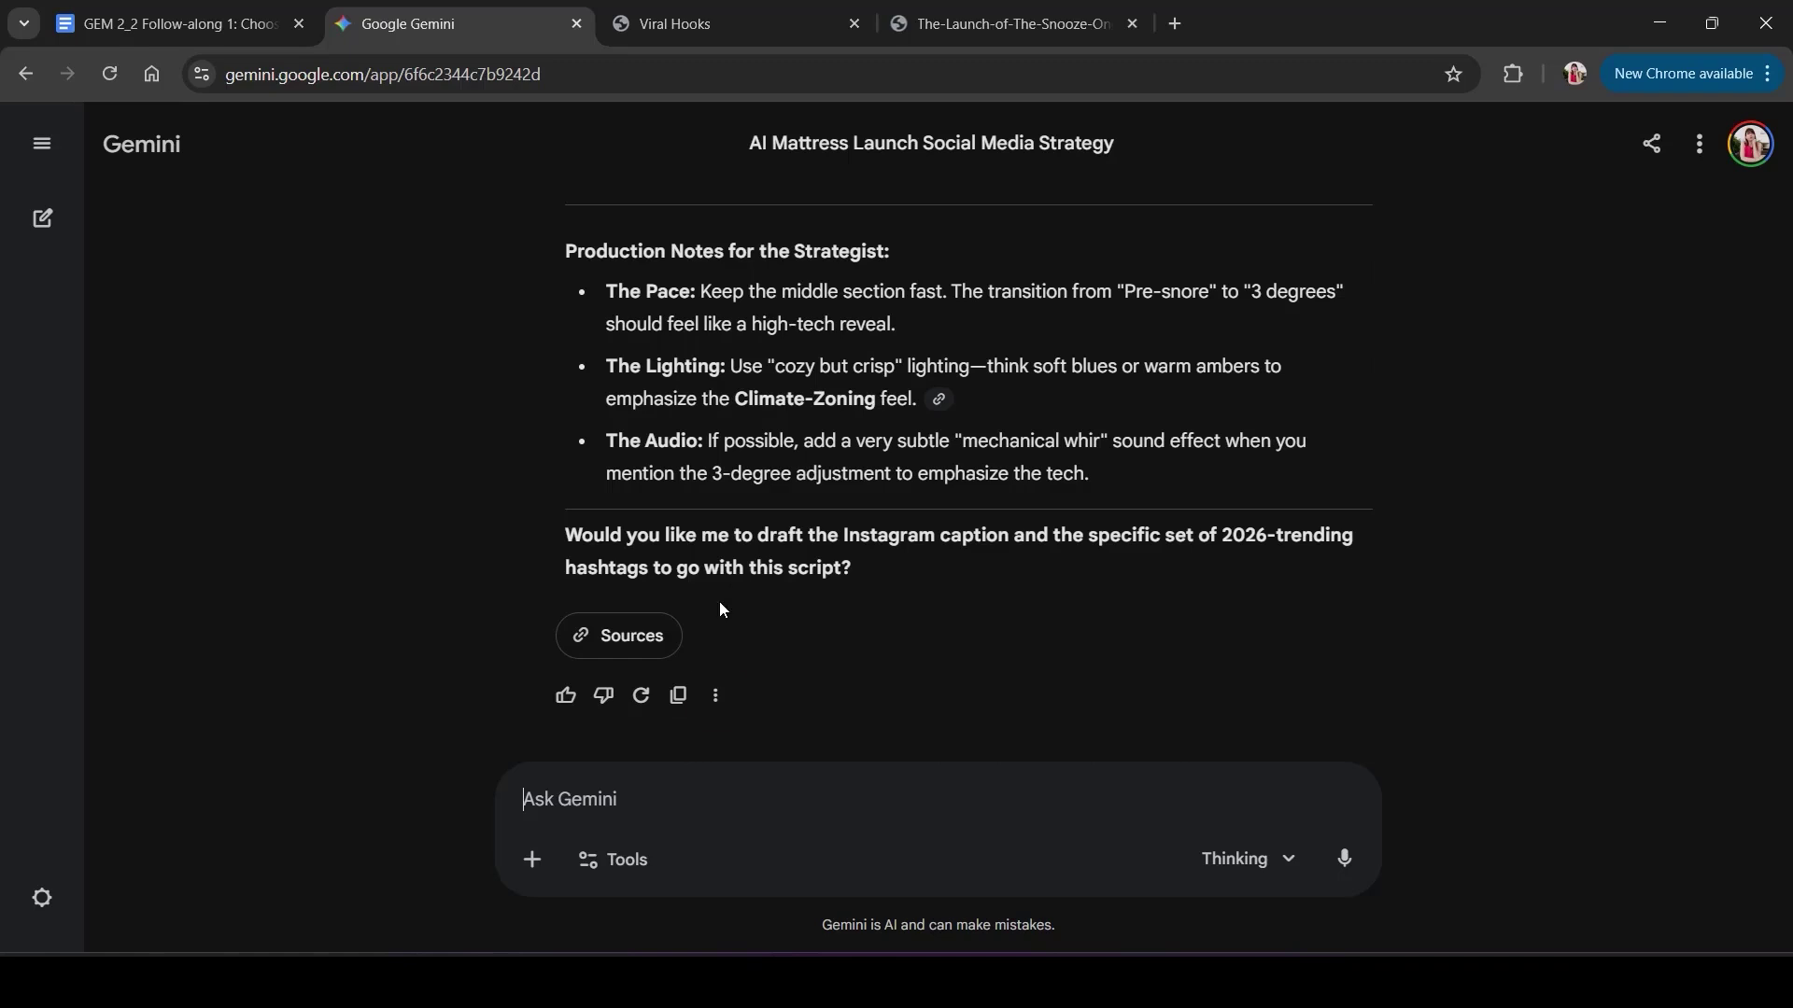
Export the teleprompter script reply to Google Docs, open the new document and look through its script table and production notes.
{"action": "left_click", "coordinate": [722, 707]}
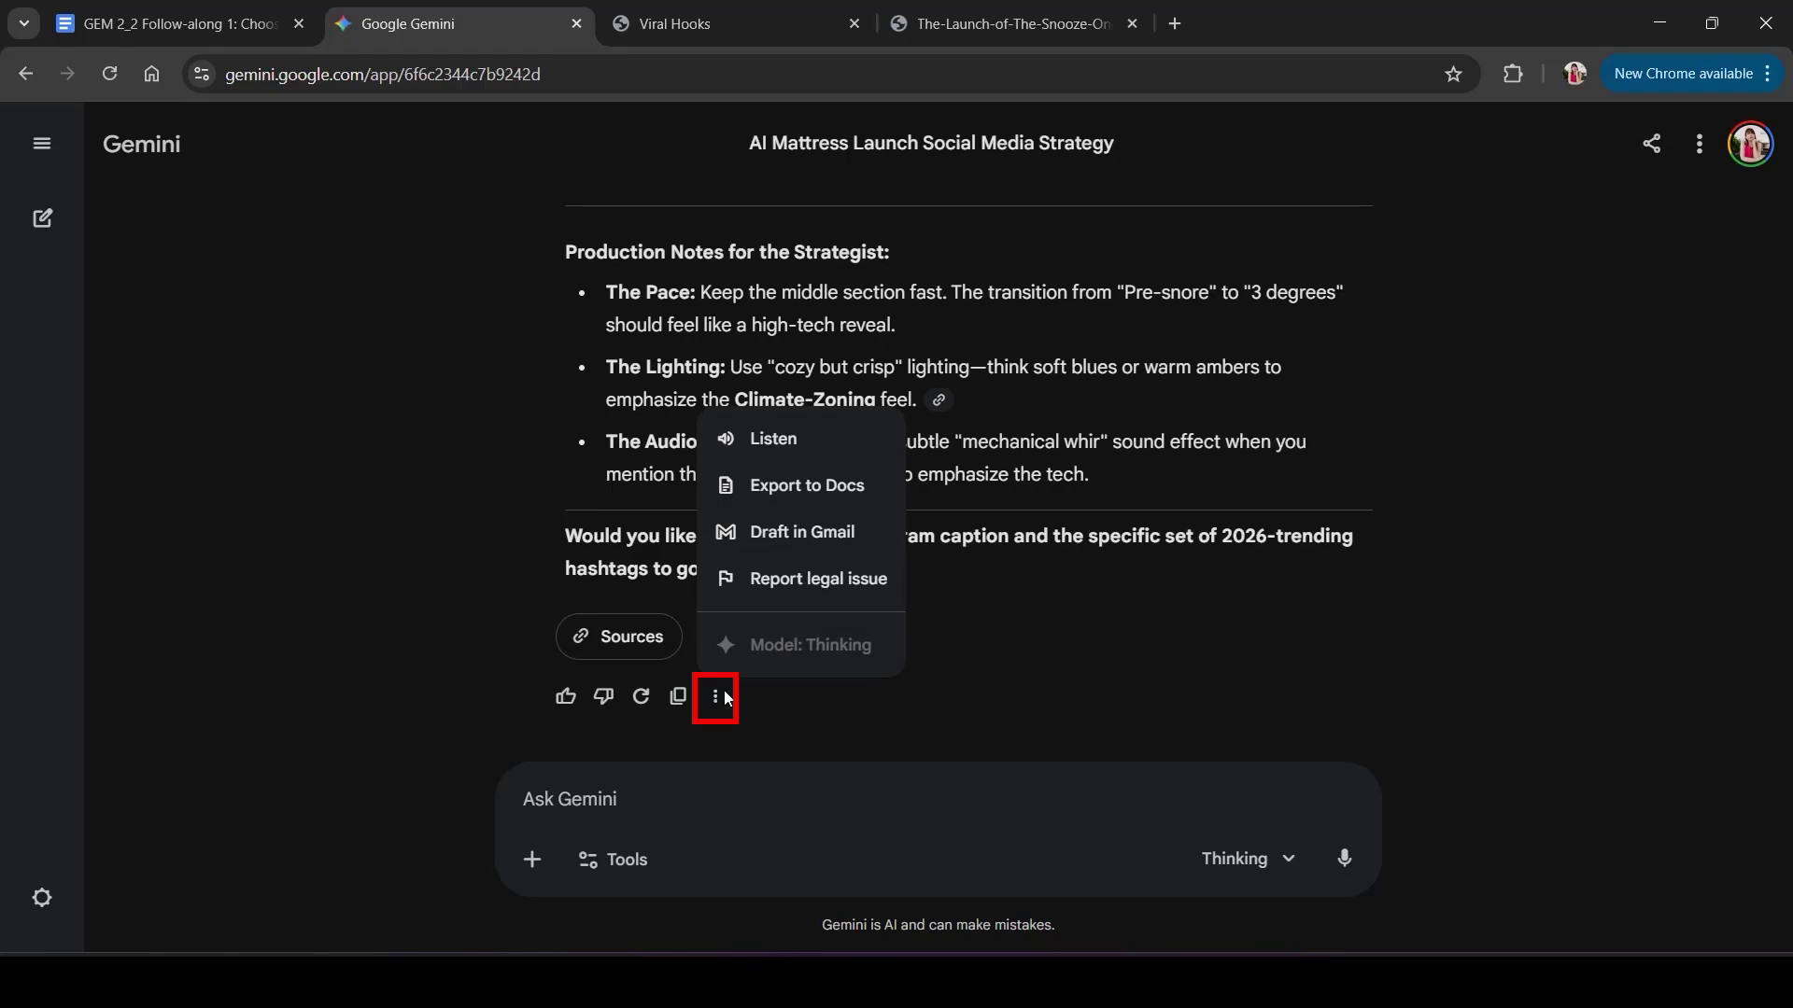
{"action": "left_click", "coordinate": [772, 487]}
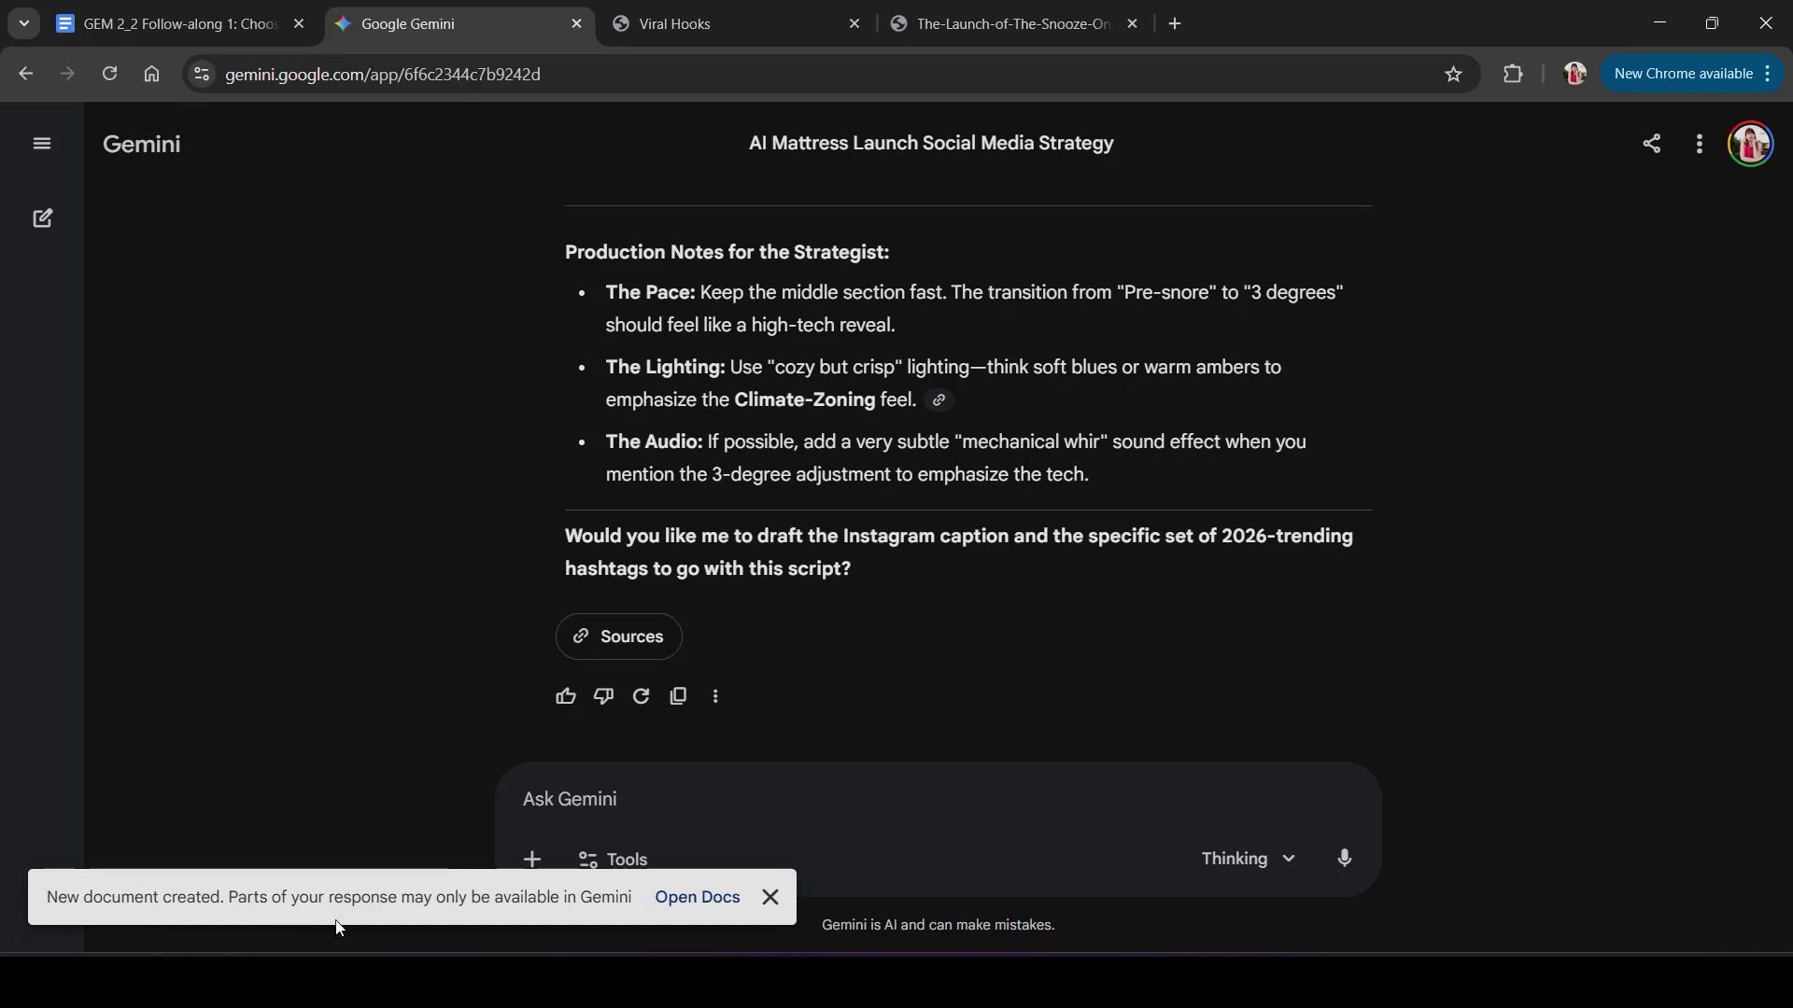
{"action": "left_click", "coordinate": [719, 915]}
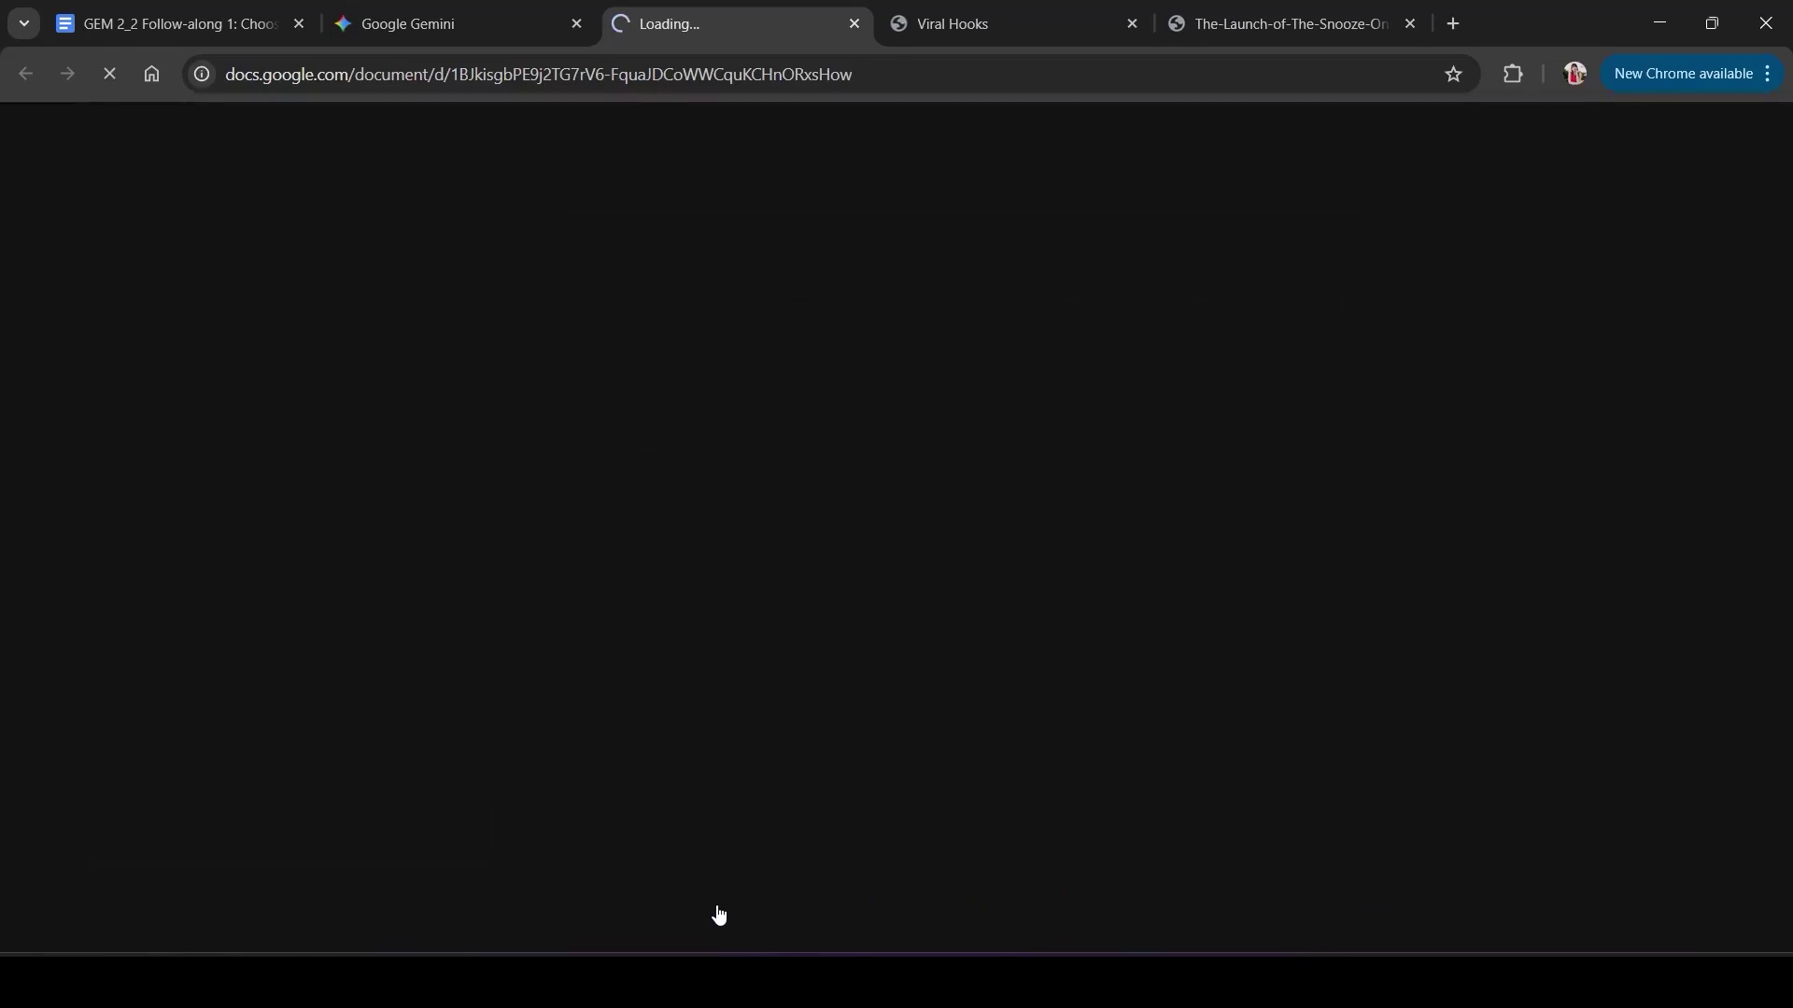
{"action": "scroll", "coordinate": [974, 747], "scroll_direction": "down", "scroll_amount": 2}
{"action": "scroll", "coordinate": [974, 747], "scroll_direction": "up", "scroll_amount": 3}
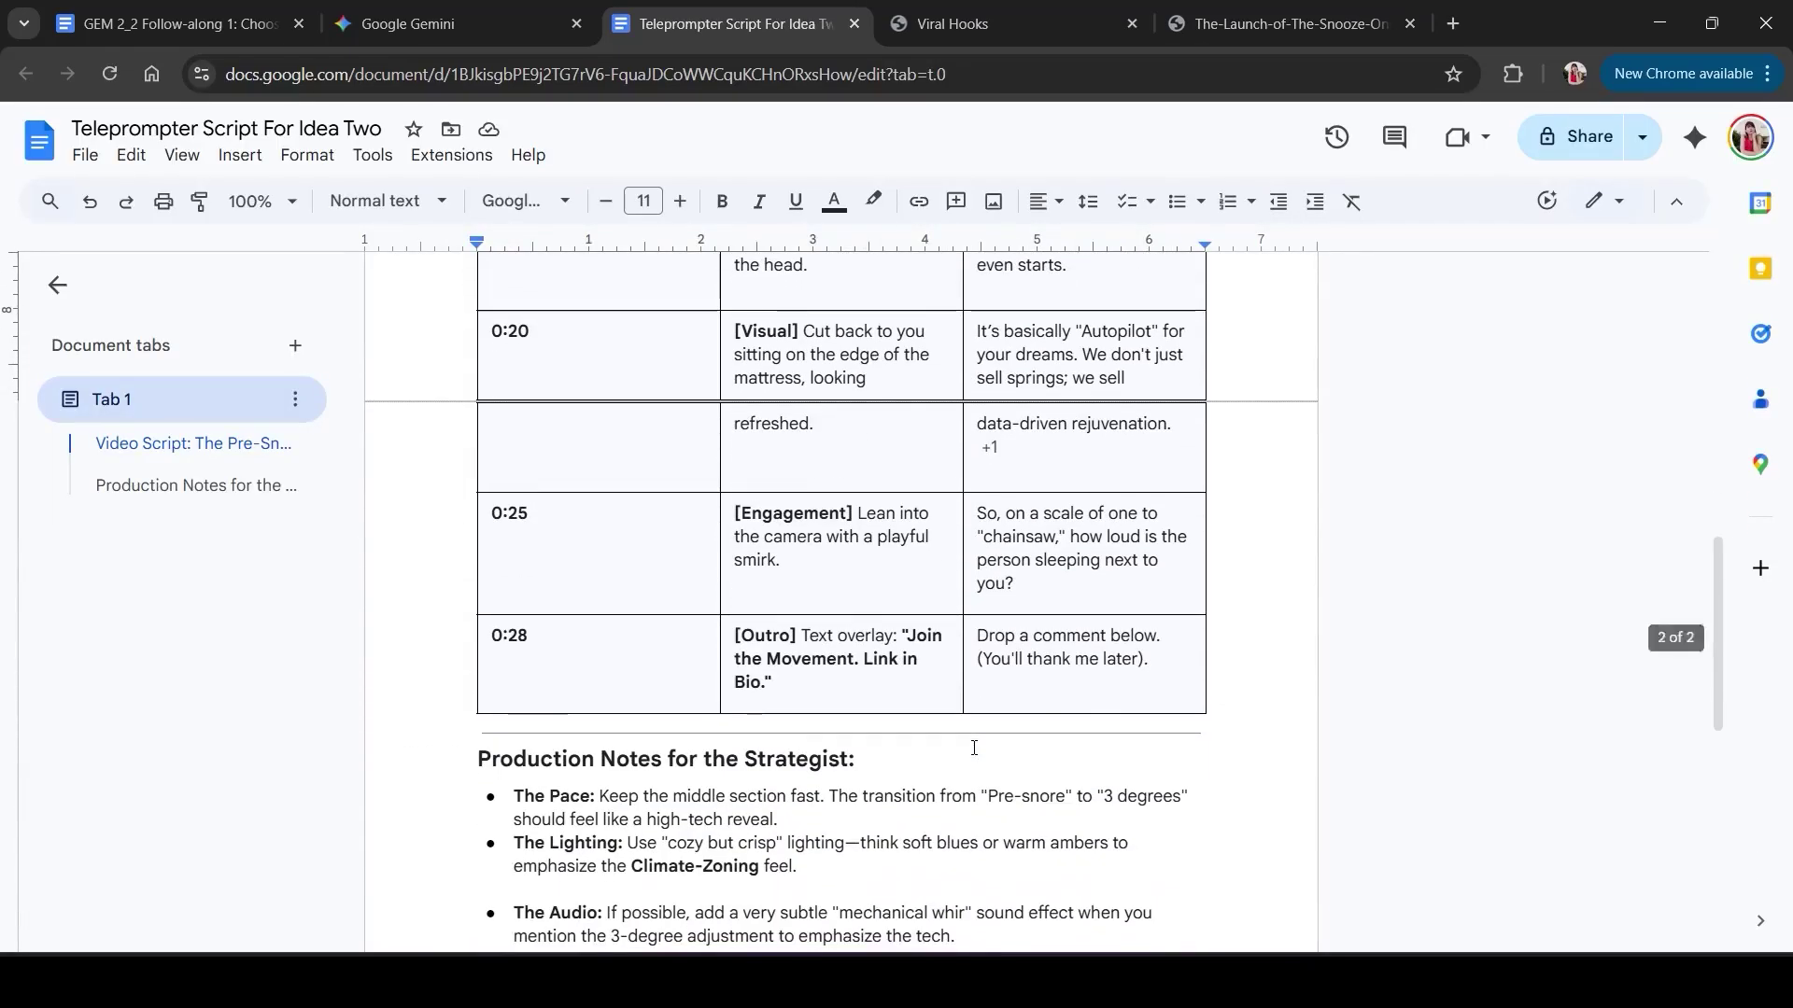
{"action": "scroll", "coordinate": [974, 747], "scroll_direction": "up", "scroll_amount": 3}
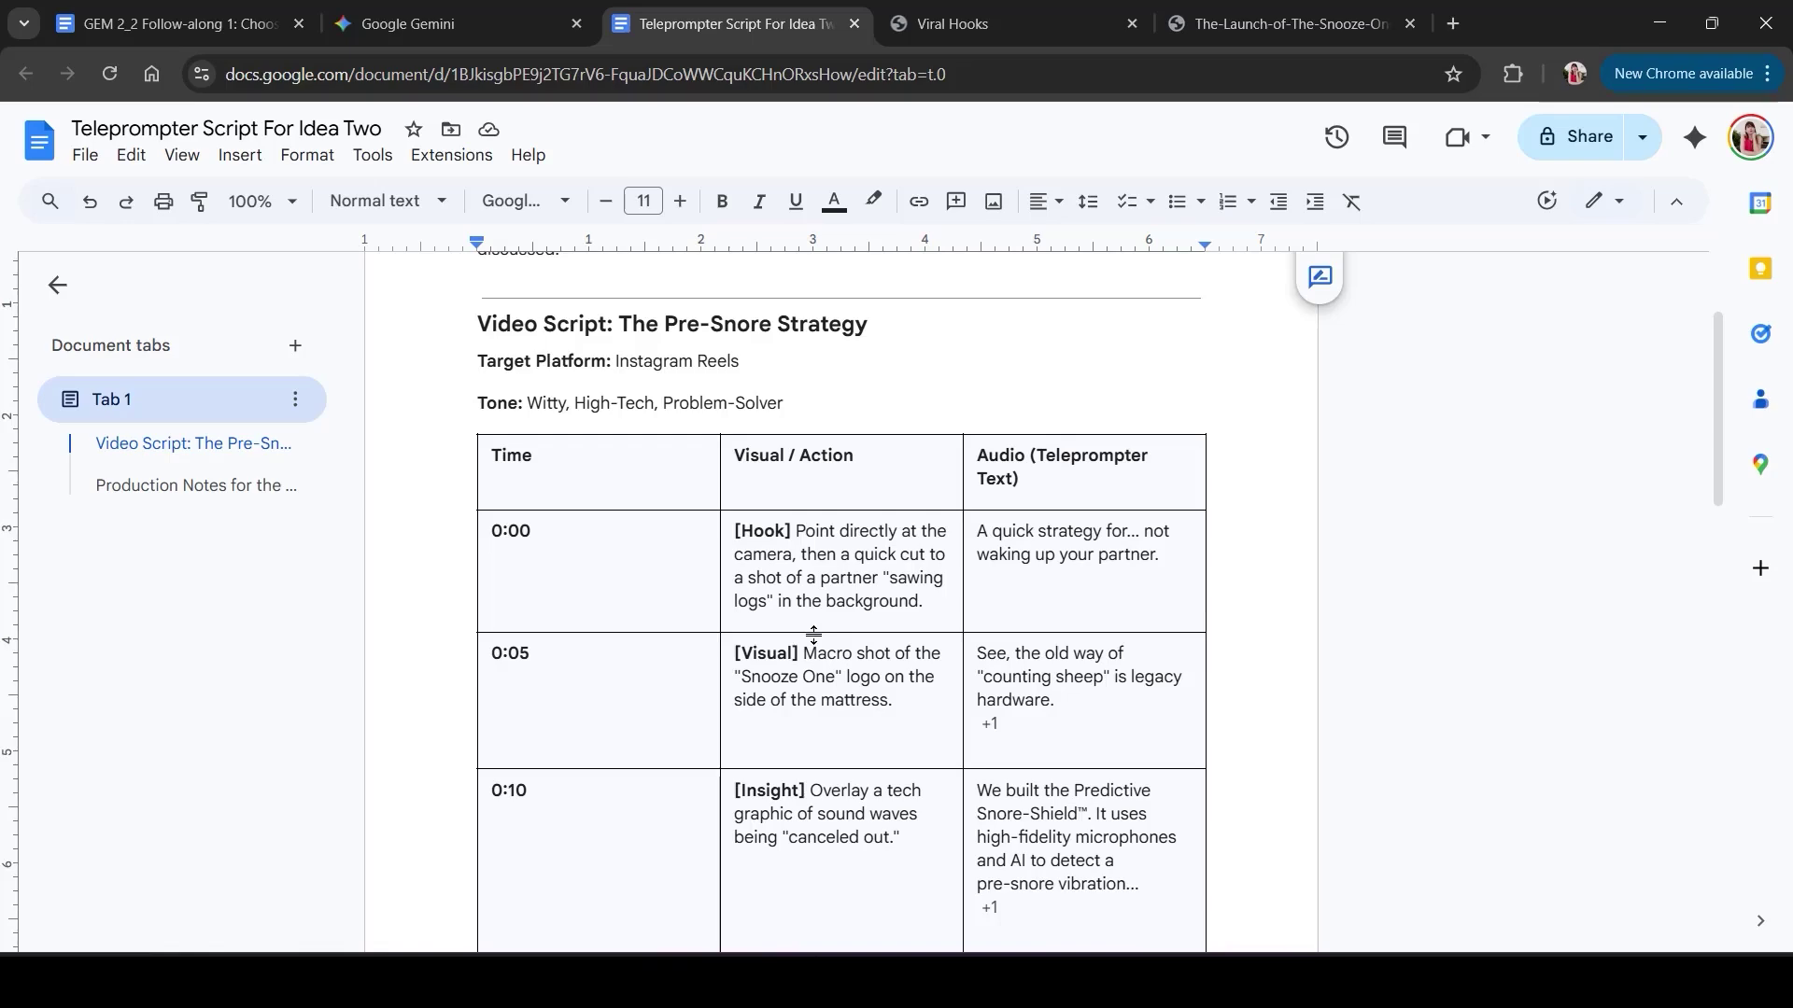
{"action": "scroll", "coordinate": [813, 633], "scroll_direction": "down", "scroll_amount": 2}
{"action": "scroll", "coordinate": [813, 633], "scroll_direction": "down", "scroll_amount": 10}
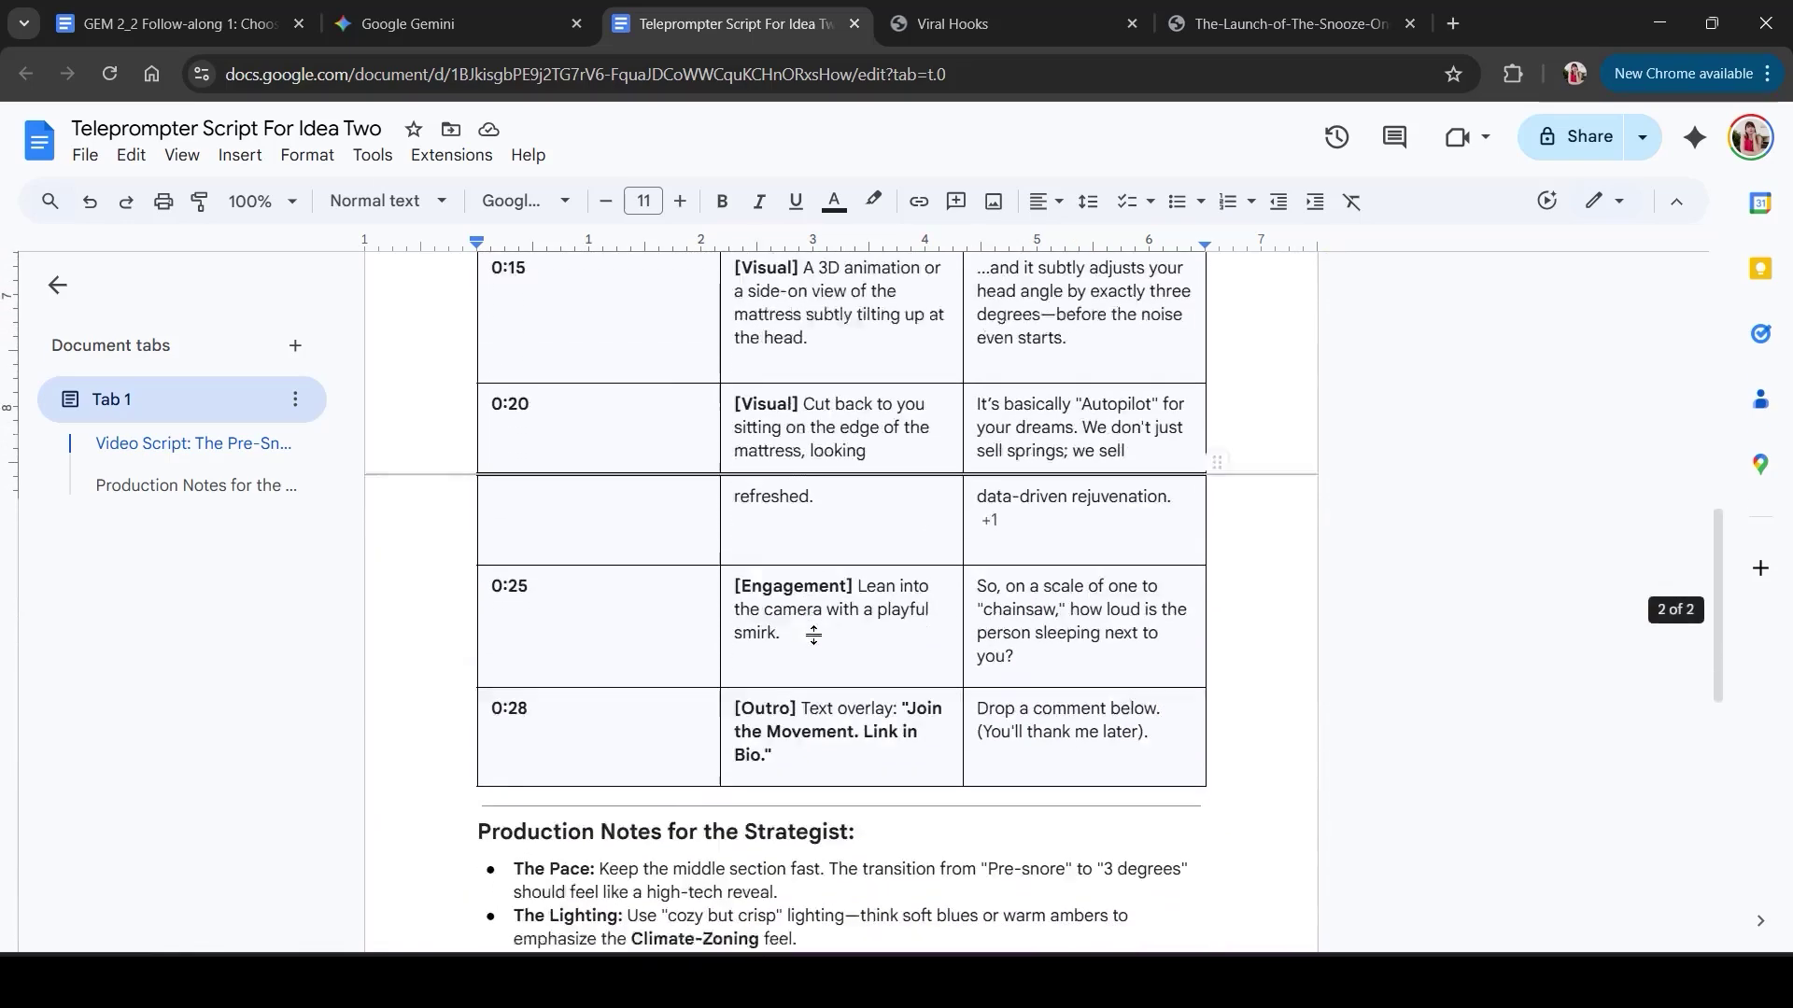
Return to the Gemini chat and export the Pre-Snore Strategy script table to Google Sheets.
{"action": "key", "text": "ctrl+shift+Tab"}
{"action": "scroll", "coordinate": [907, 532], "scroll_direction": "up", "scroll_amount": 5}
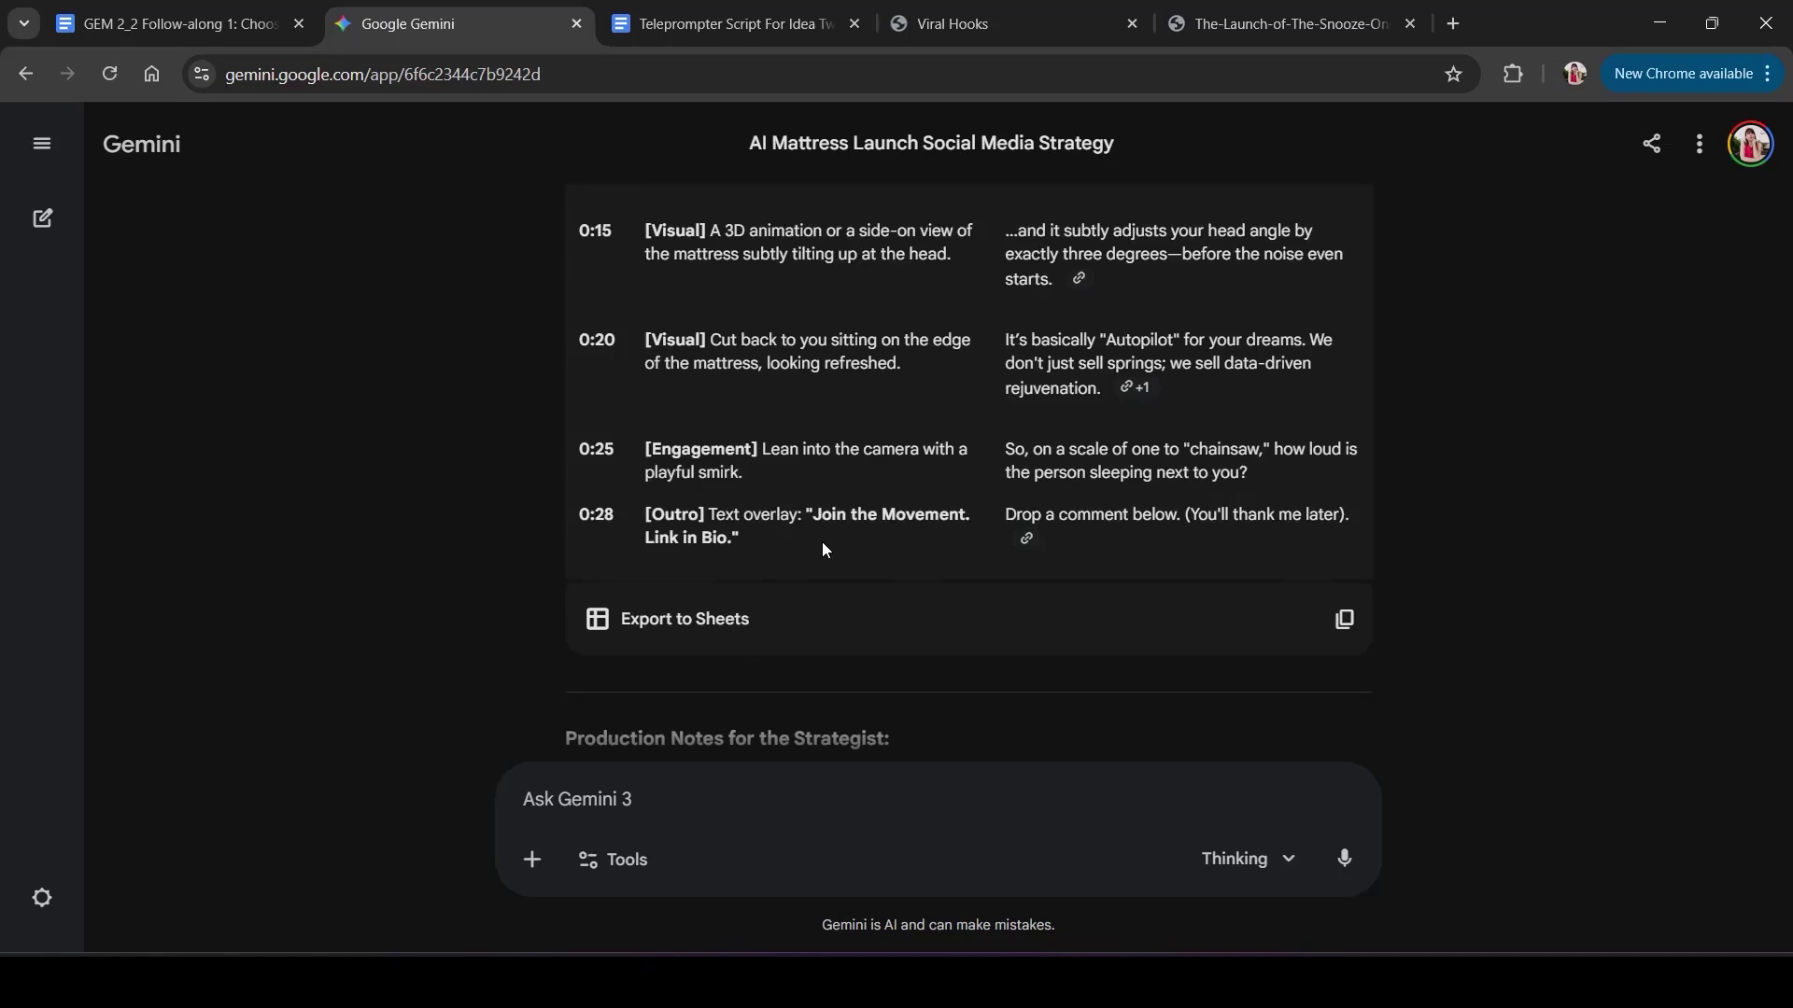
{"action": "scroll", "coordinate": [823, 550], "scroll_direction": "up", "scroll_amount": 5}
{"action": "scroll", "coordinate": [823, 550], "scroll_direction": "down", "scroll_amount": 5}
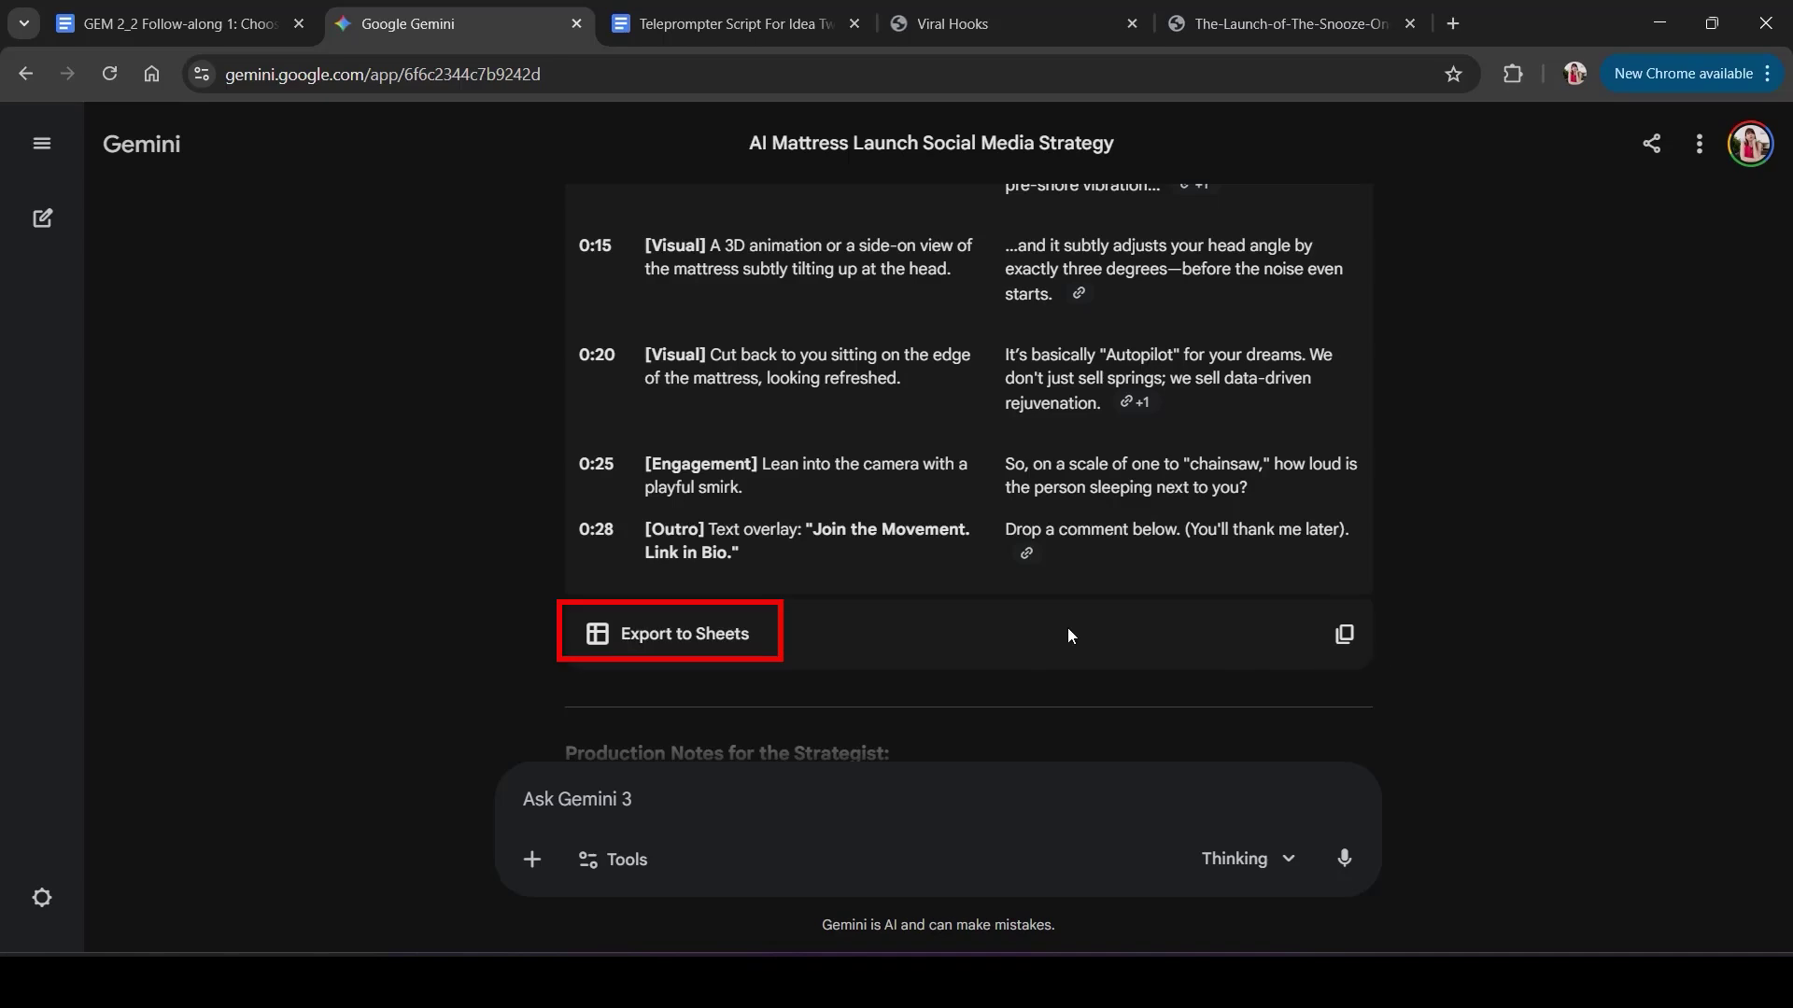
{"action": "left_click", "coordinate": [692, 642]}
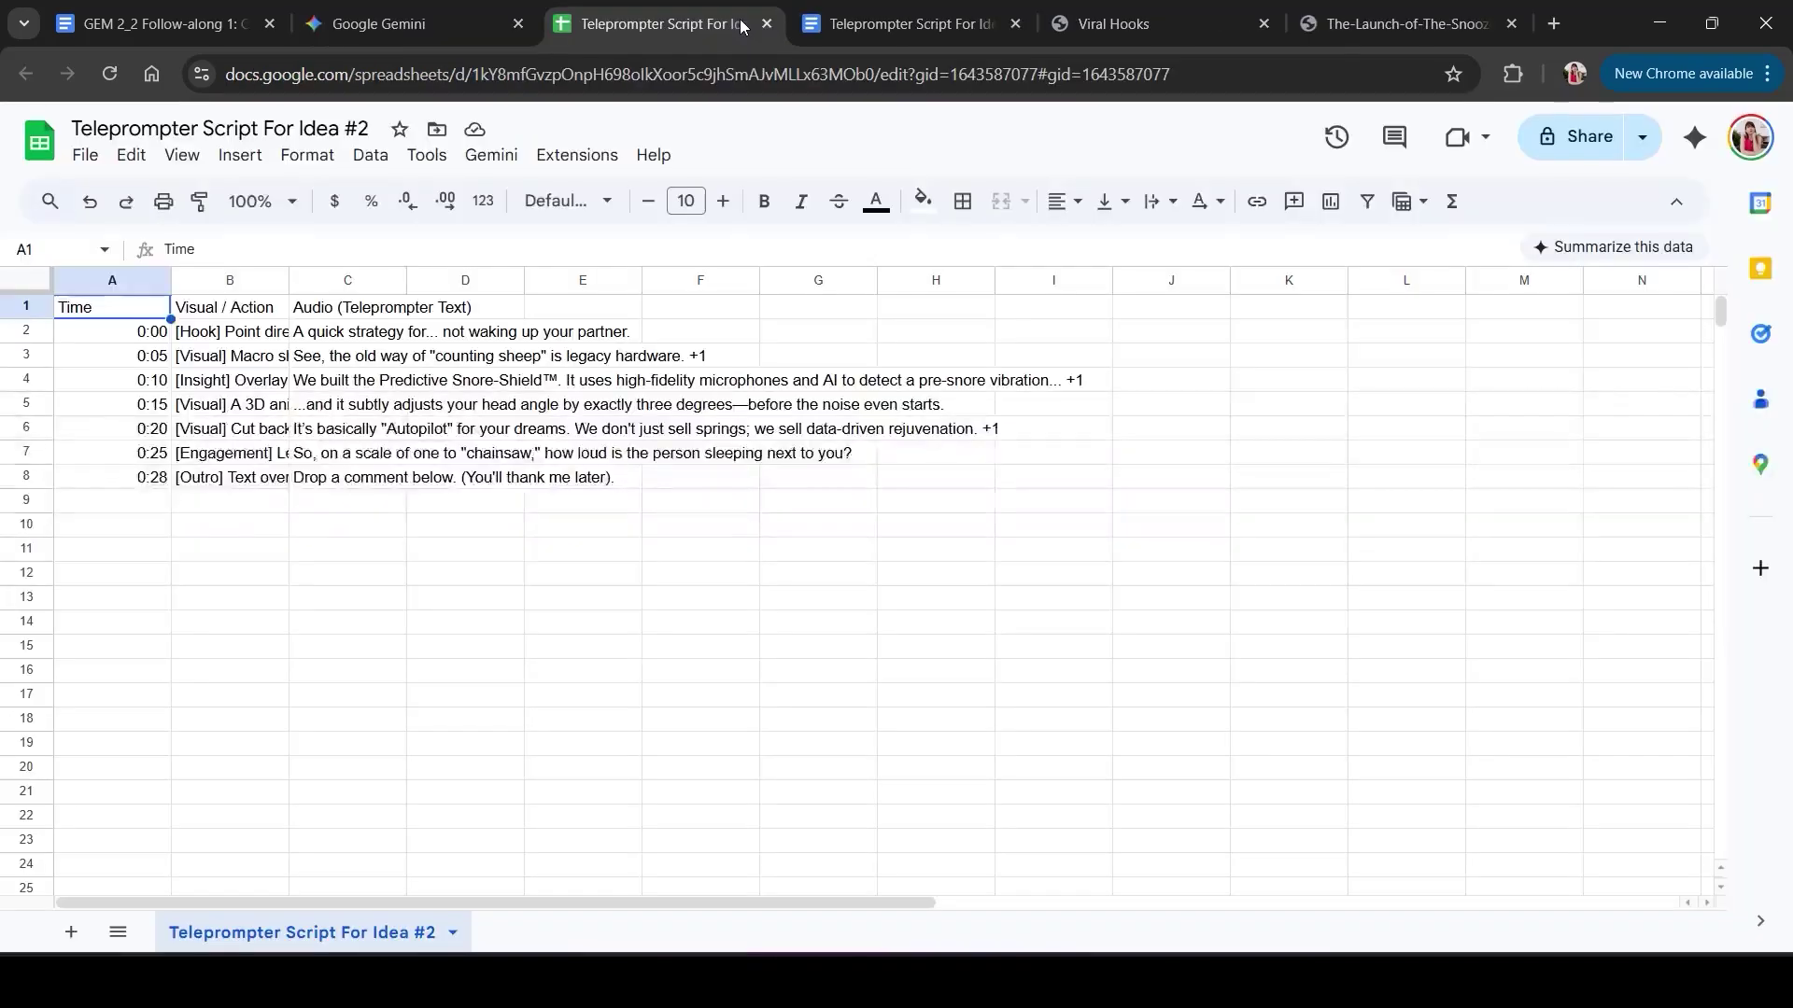
Review the exported Teleprompter Script For Idea Two document from start to end, and return to the exported spreadsheet for comparison.
{"action": "left_click", "coordinate": [871, 25]}
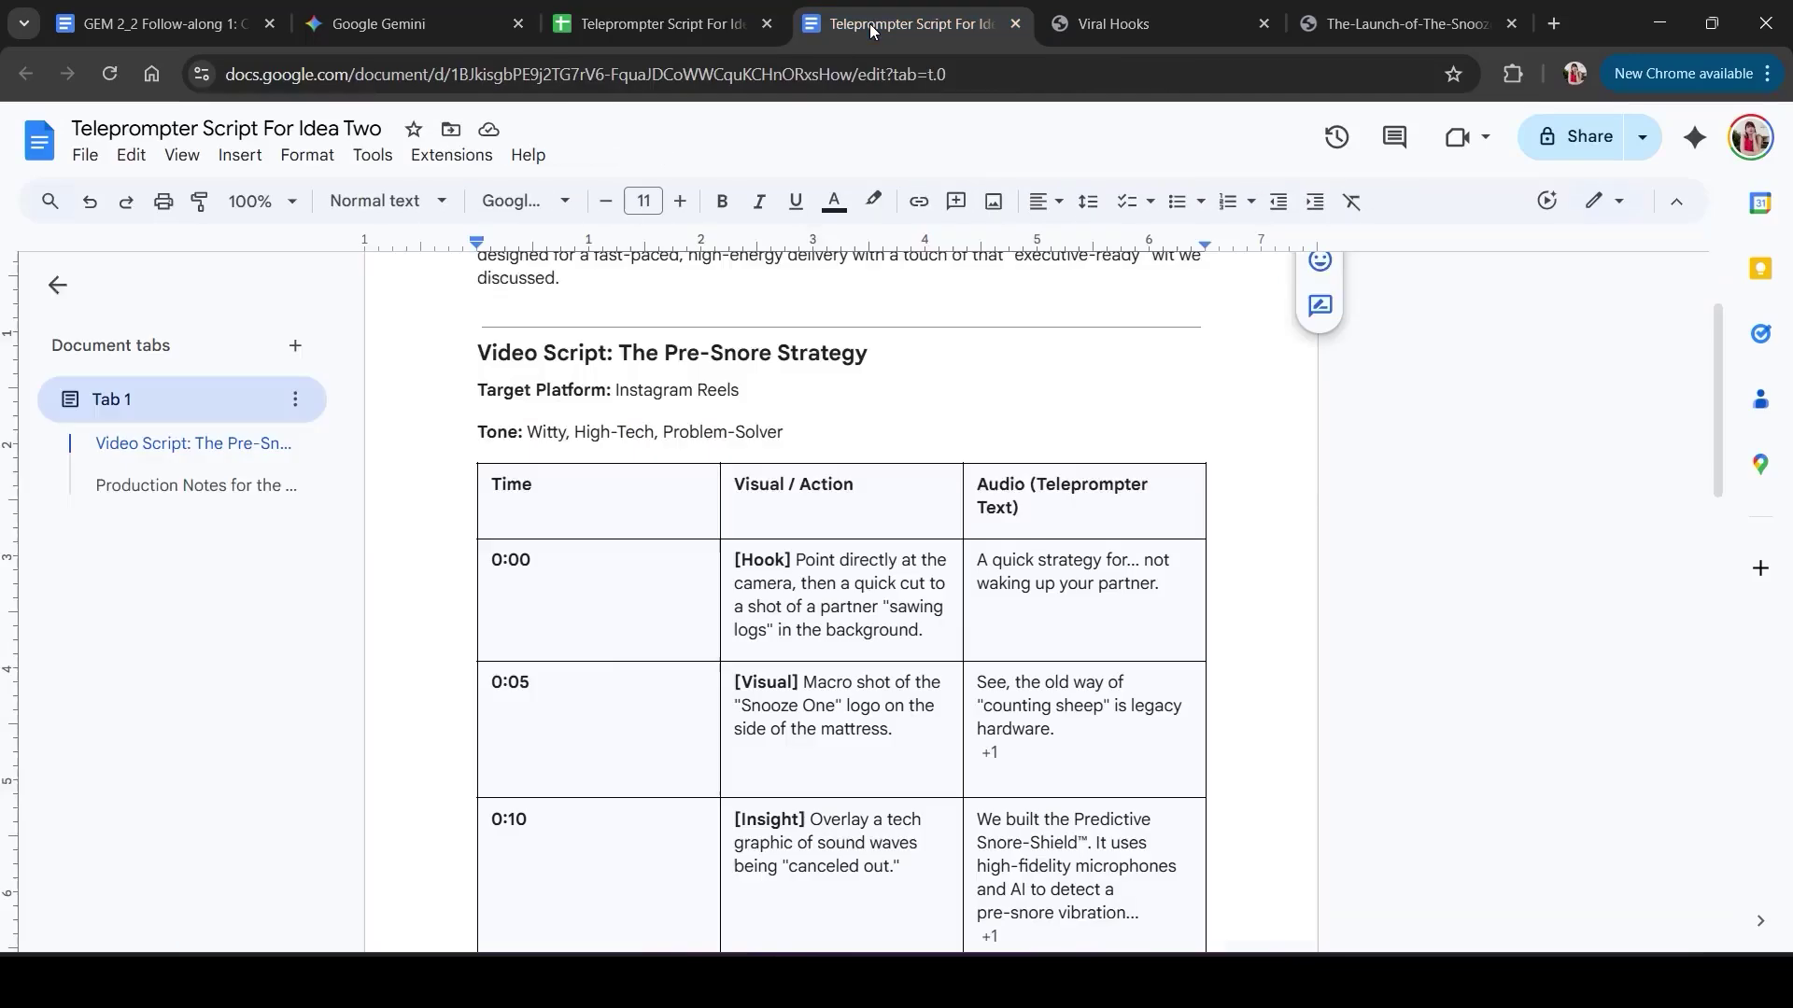
{"action": "scroll", "coordinate": [714, 626], "scroll_direction": "down", "scroll_amount": 4}
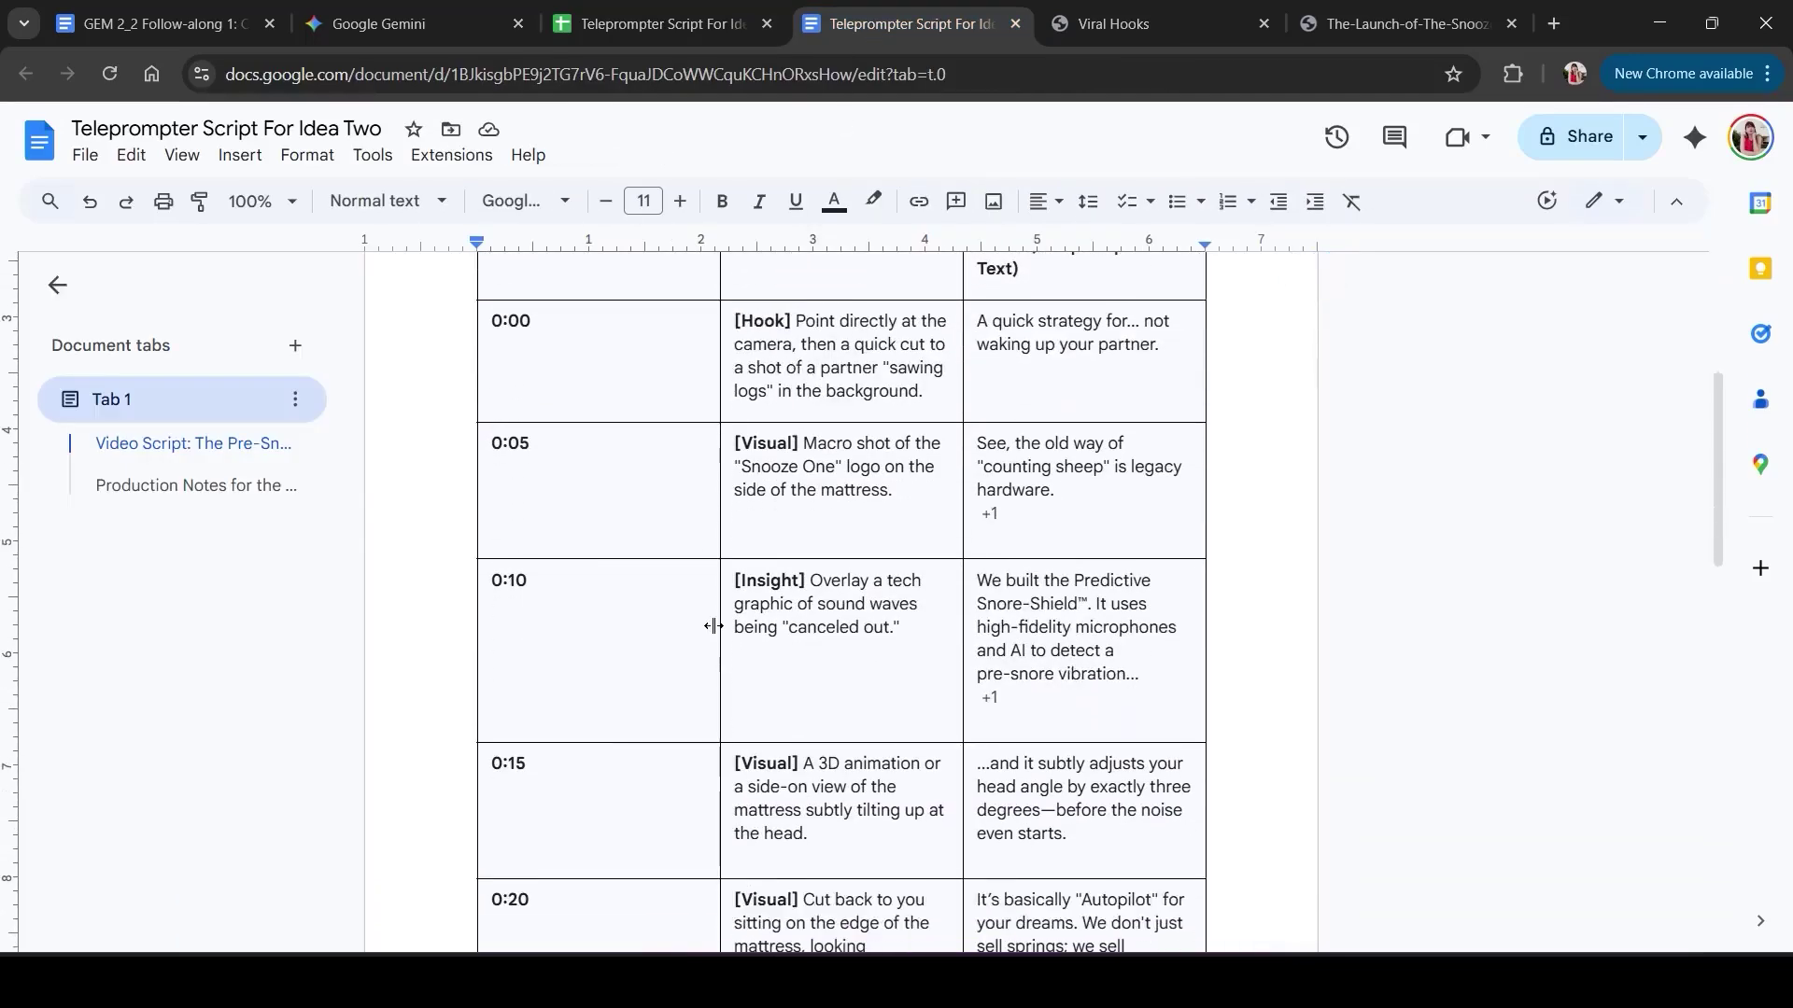
{"action": "scroll", "coordinate": [713, 625], "scroll_direction": "down", "scroll_amount": 2}
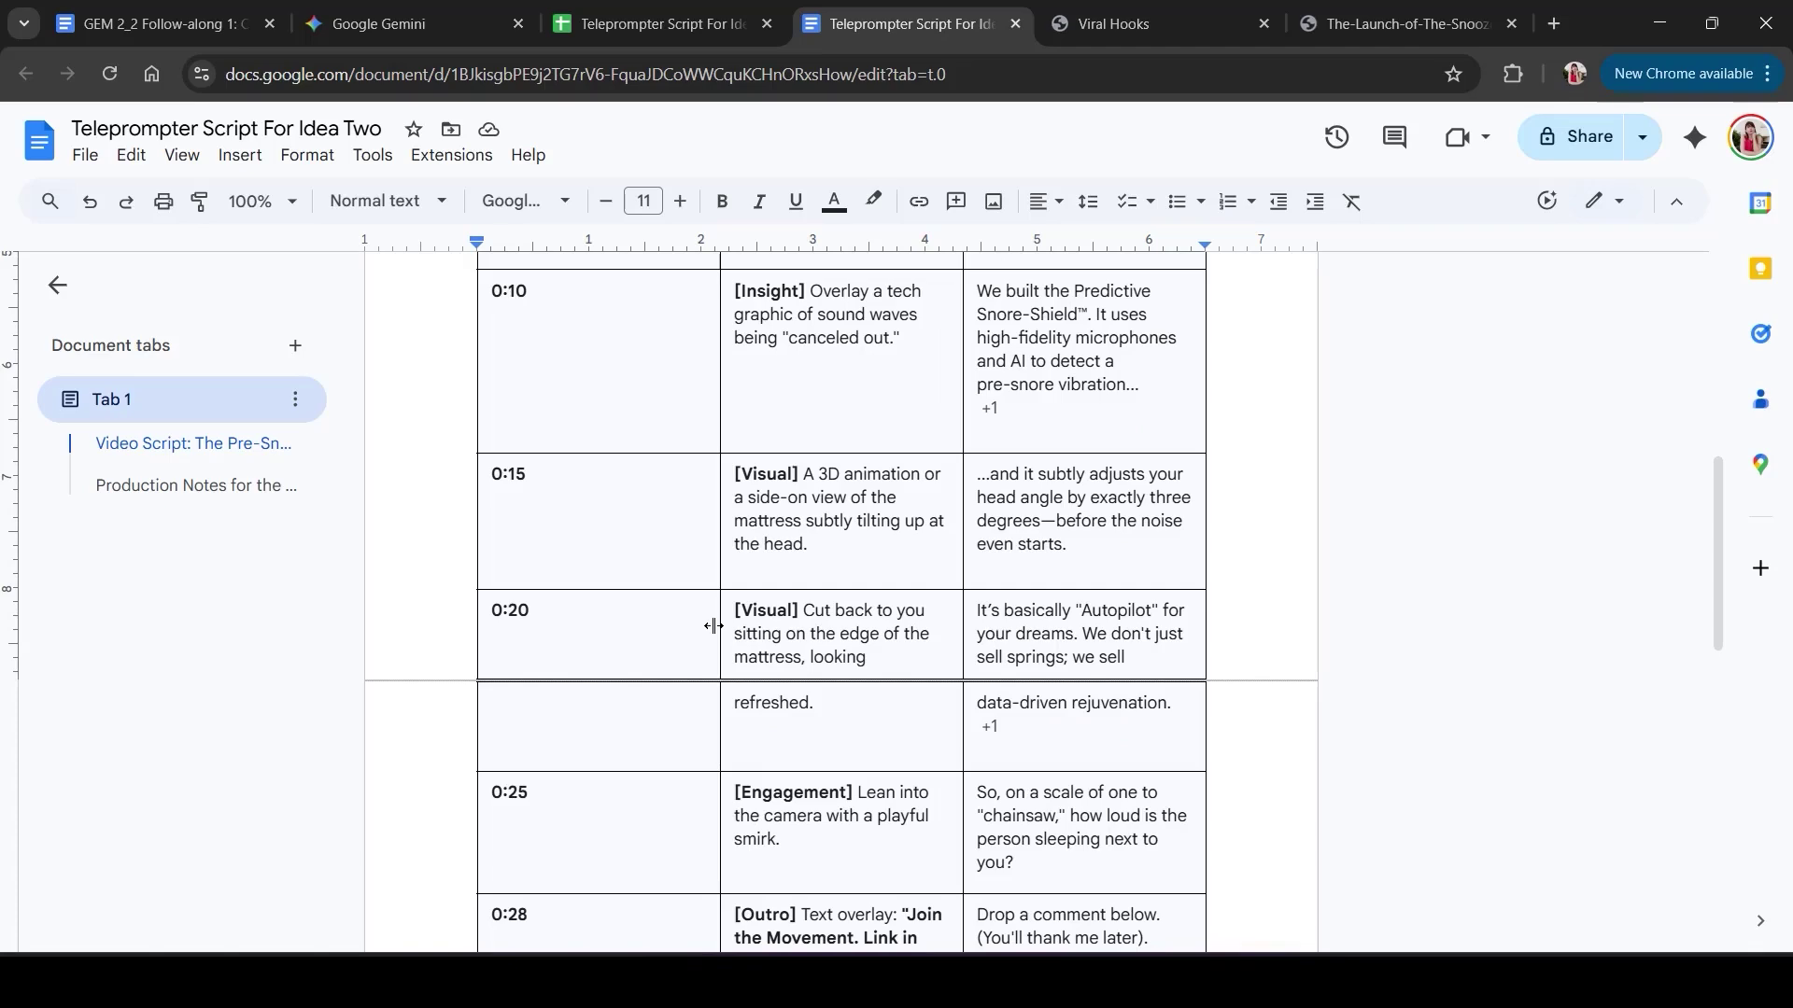
{"action": "scroll", "coordinate": [713, 626], "scroll_direction": "down", "scroll_amount": 6}
{"action": "scroll", "coordinate": [719, 626], "scroll_direction": "up", "scroll_amount": 5}
{"action": "scroll", "coordinate": [719, 627], "scroll_direction": "up", "scroll_amount": 8}
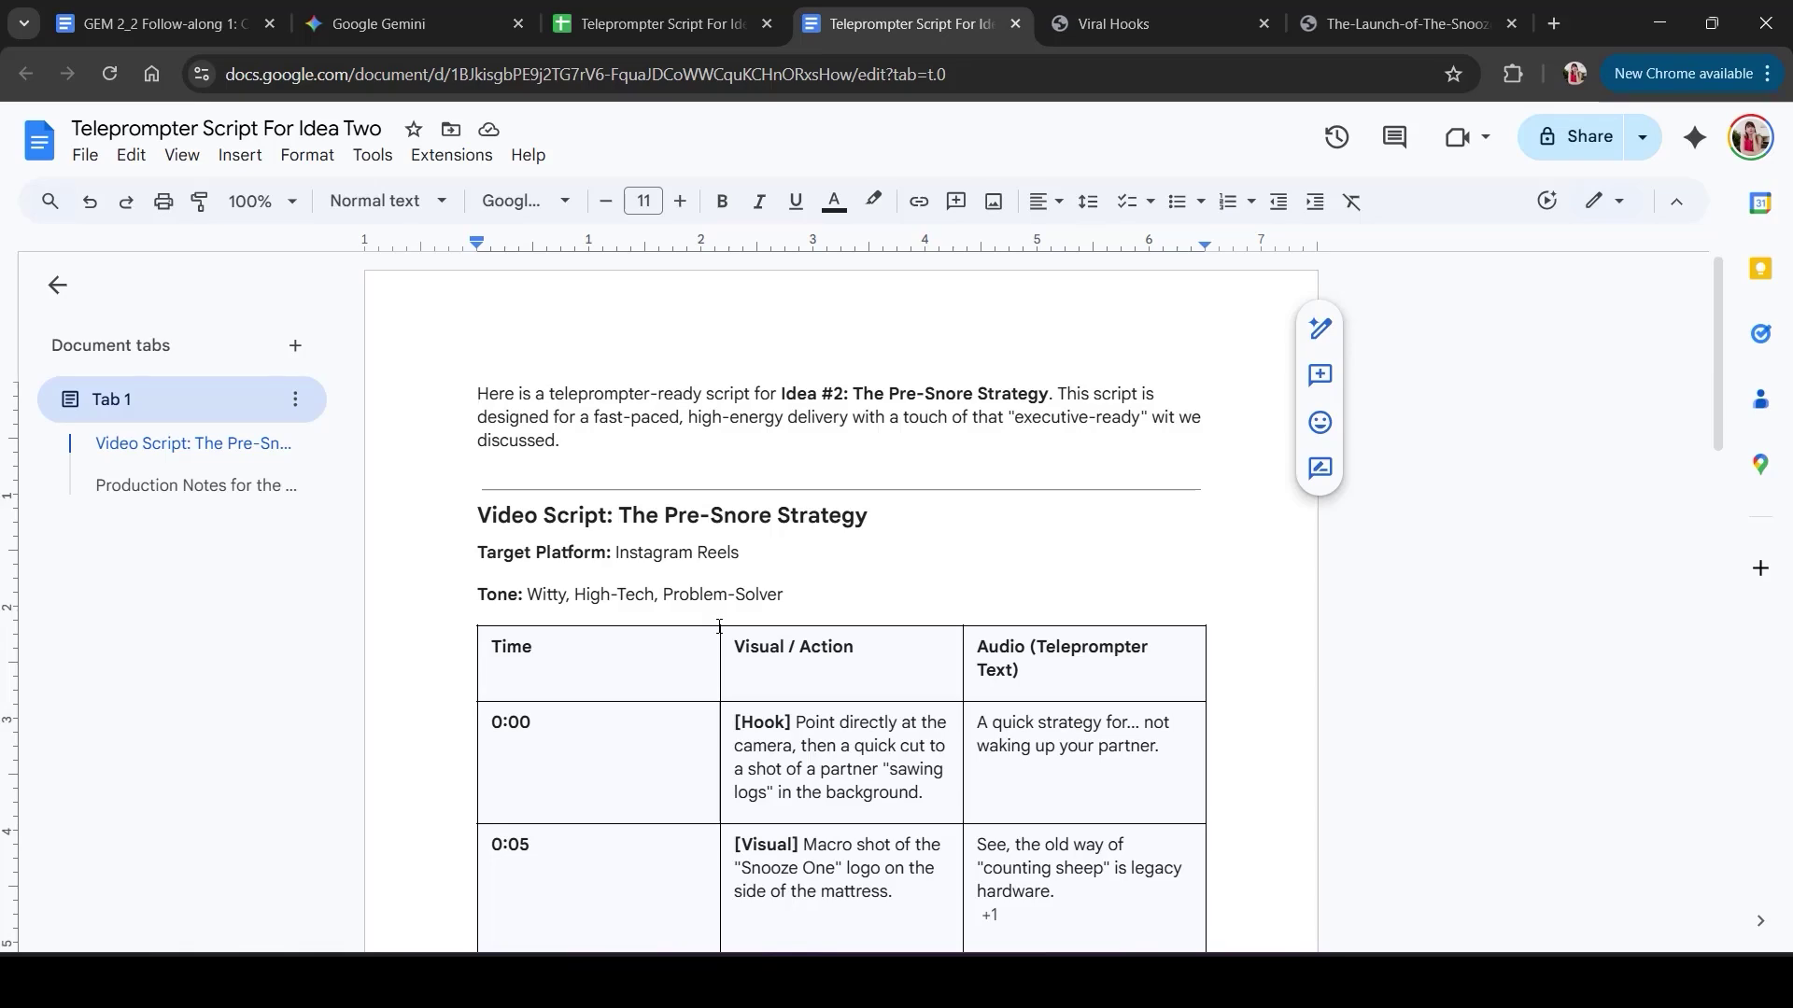
{"action": "key", "text": "ctrl+shift+Tab"}
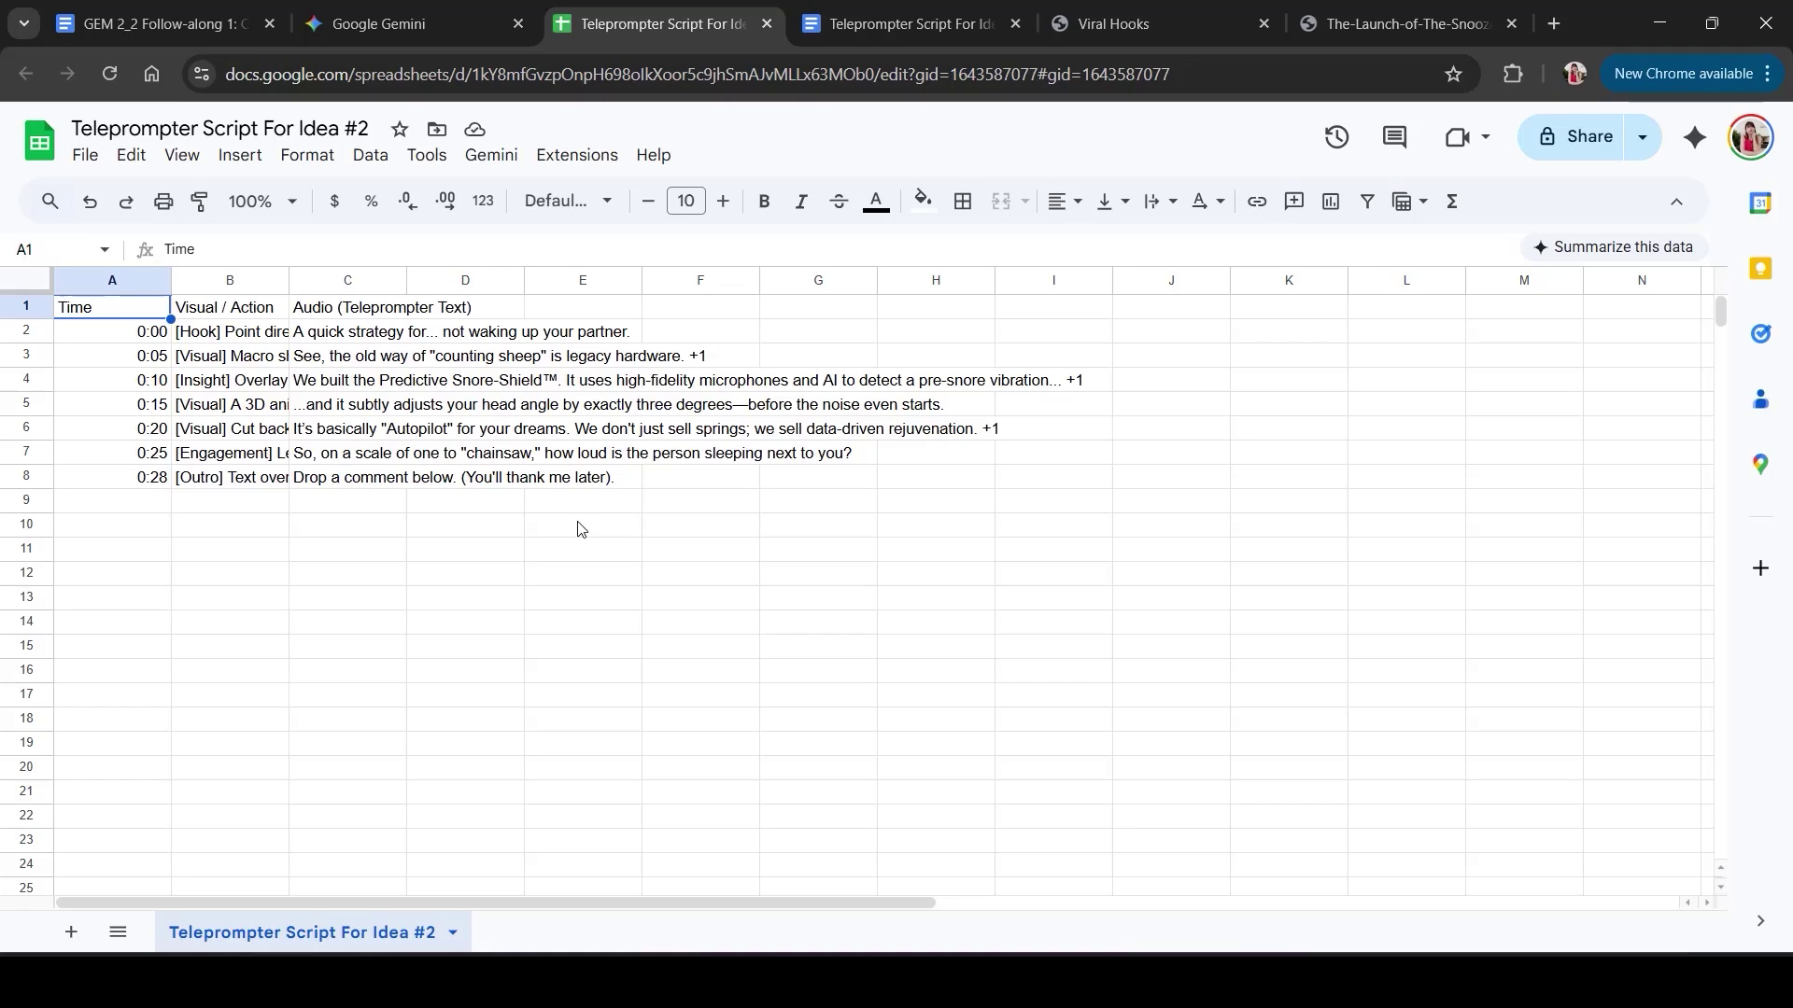